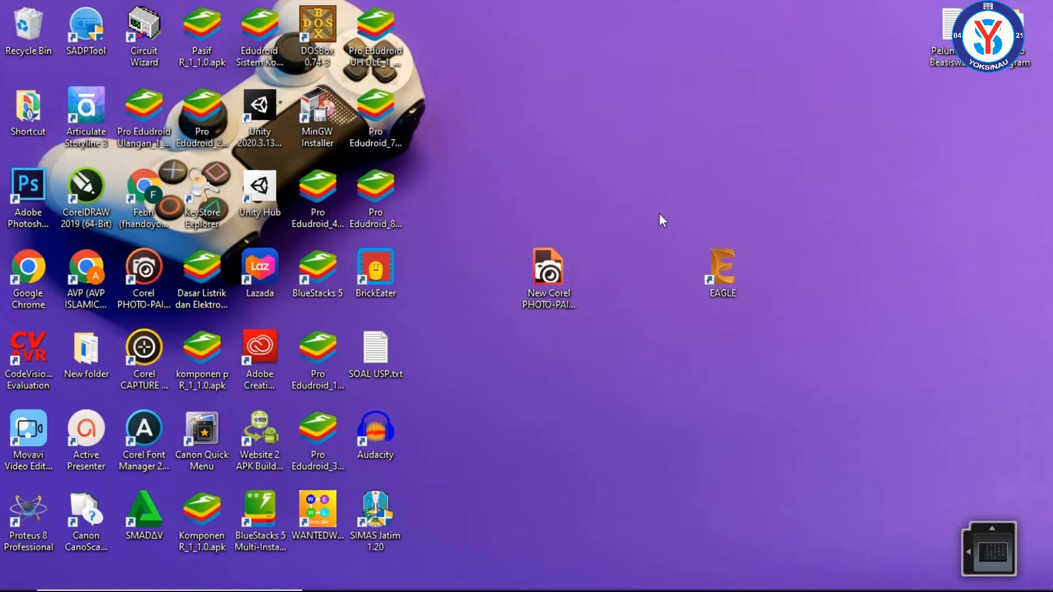
# Step: Examine the 12V DC power supply circuit in the PS CIRCUIT.jpg reference image
pyautogui.click(722, 271)
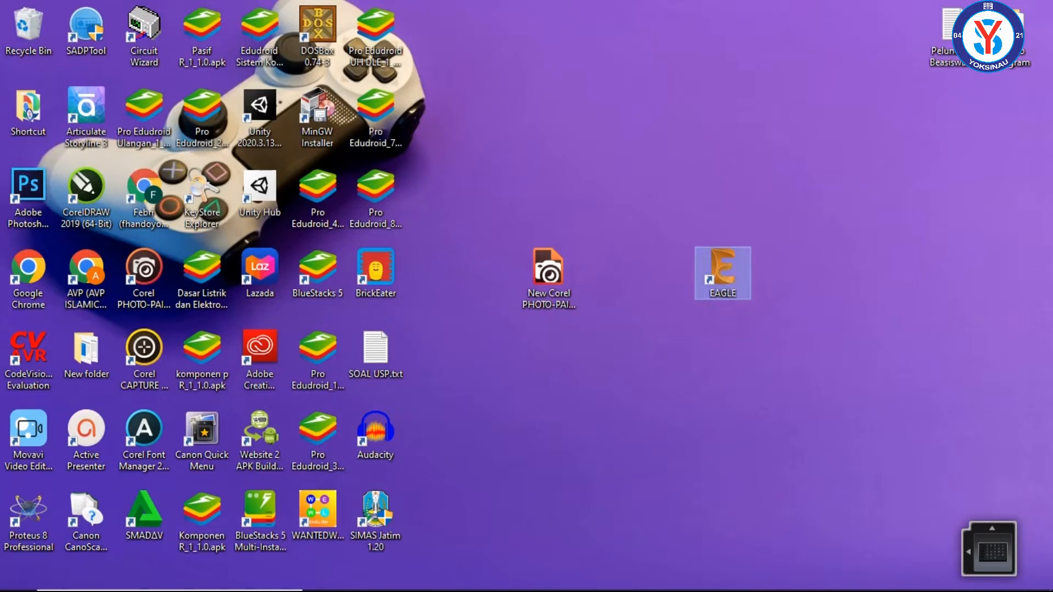
pyautogui.click(549, 575)
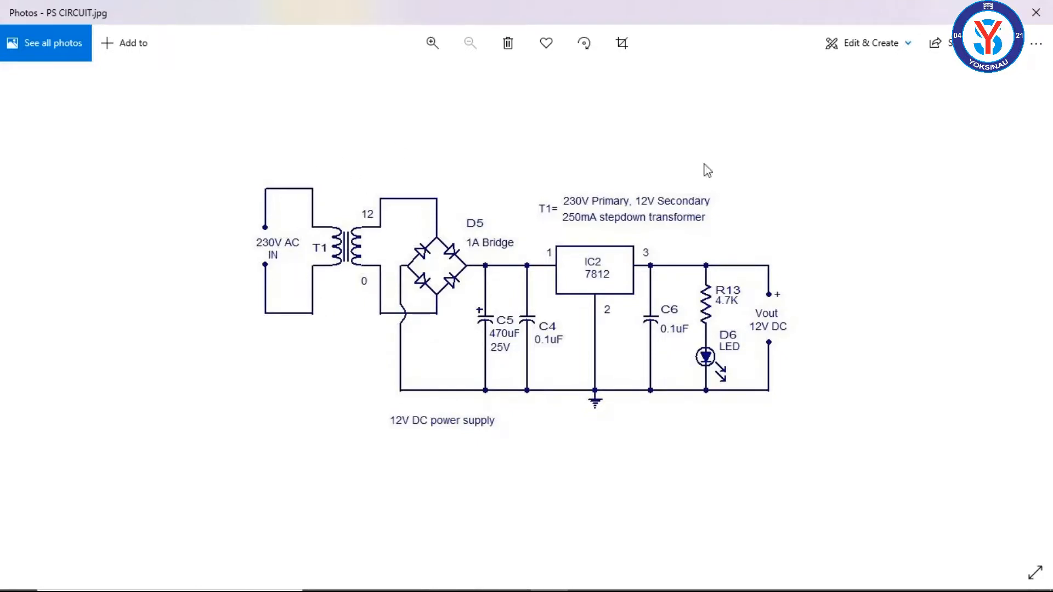
pyautogui.click(965, 12)
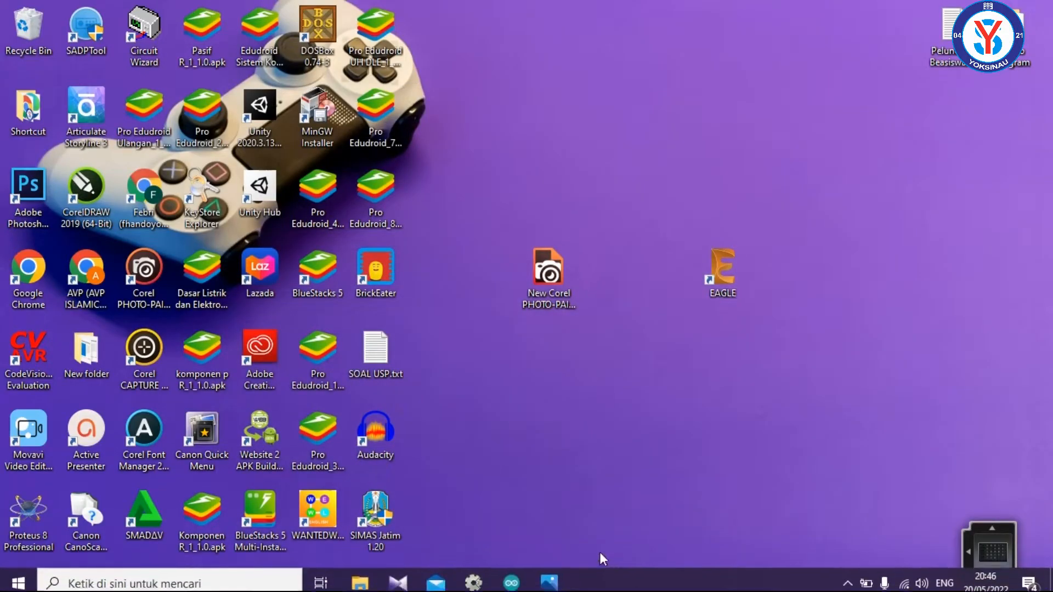
# Step: Launch EAGLE, dismissing its sign-in window, and create a new schematic in the PS project
pyautogui.doubleClick(733, 265)
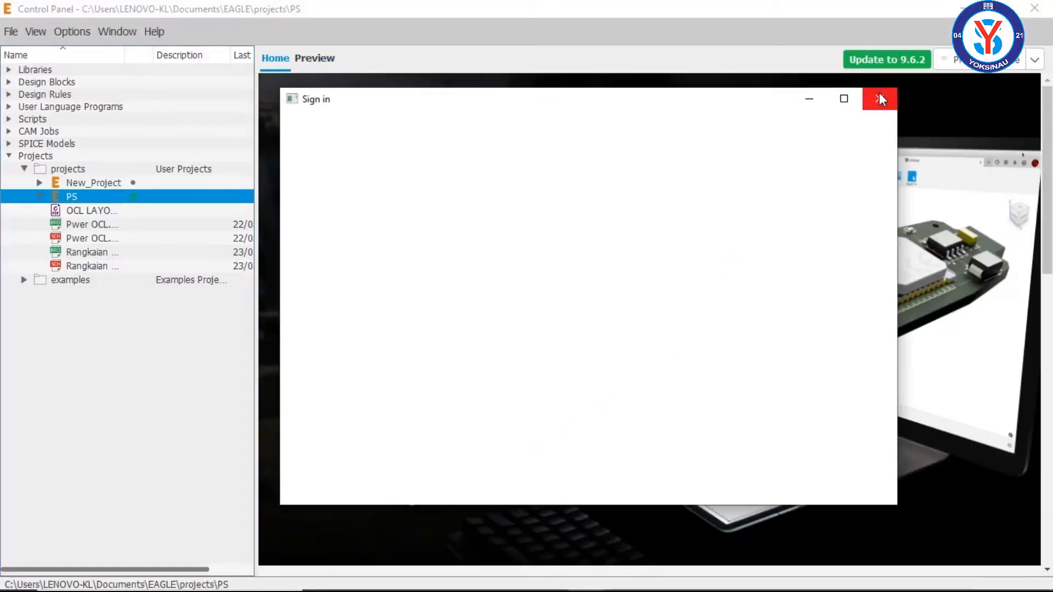
pyautogui.click(879, 99)
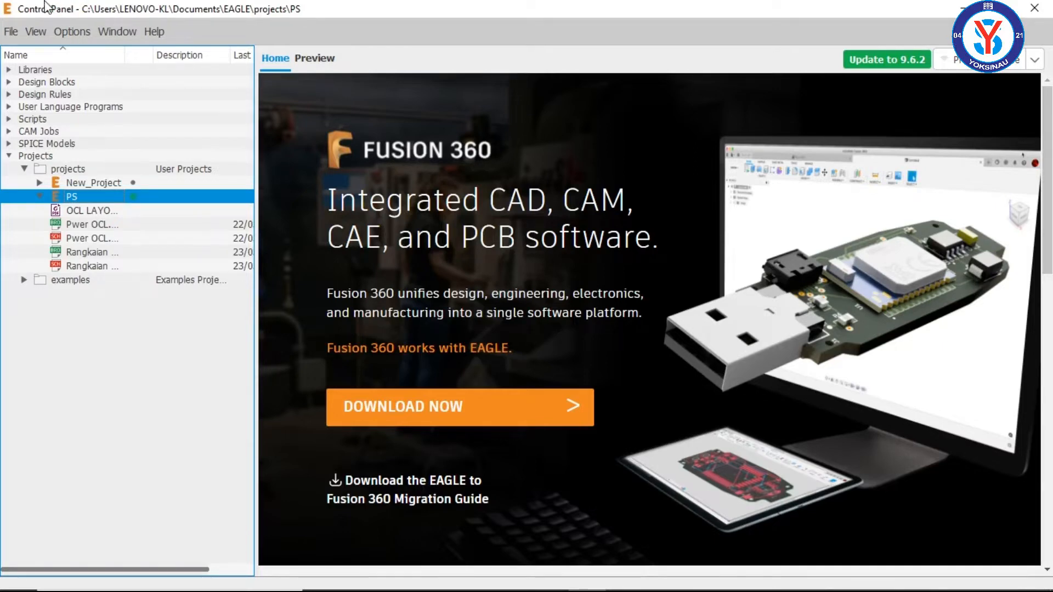
pyautogui.click(10, 34)
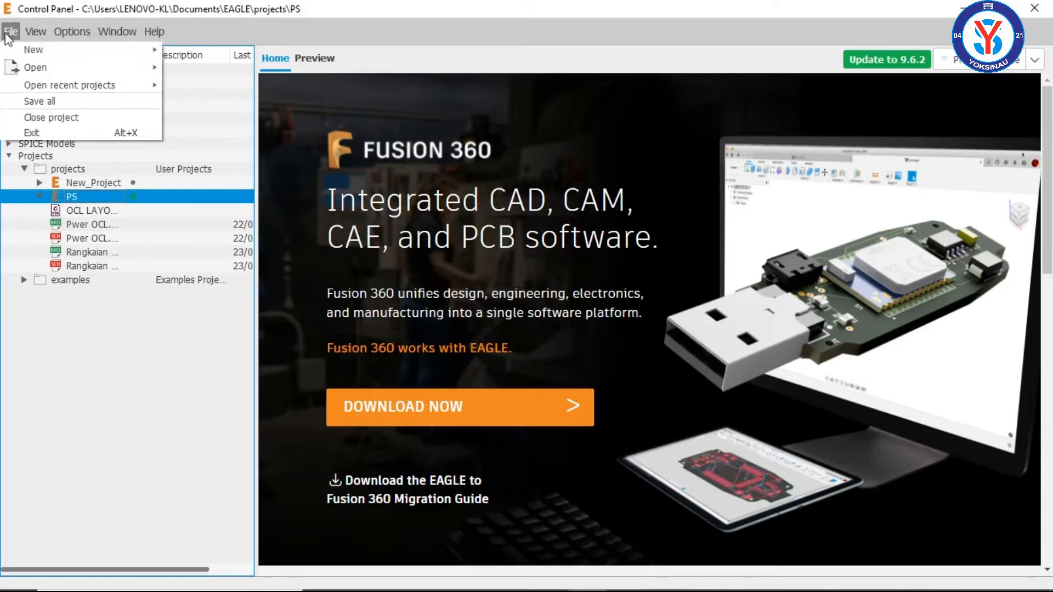
pyautogui.moveTo(66, 49)
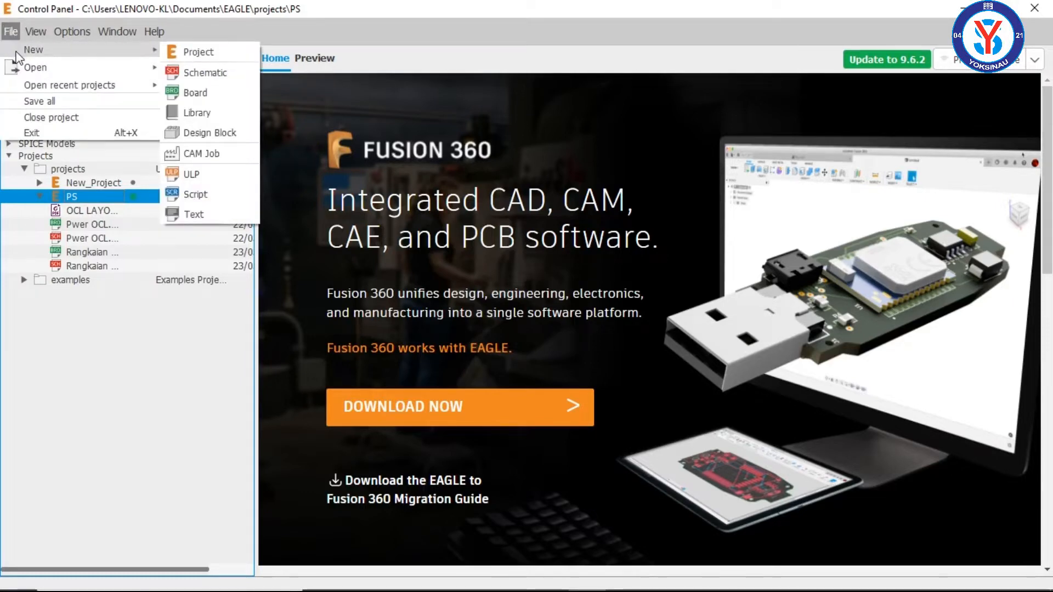
pyautogui.click(198, 78)
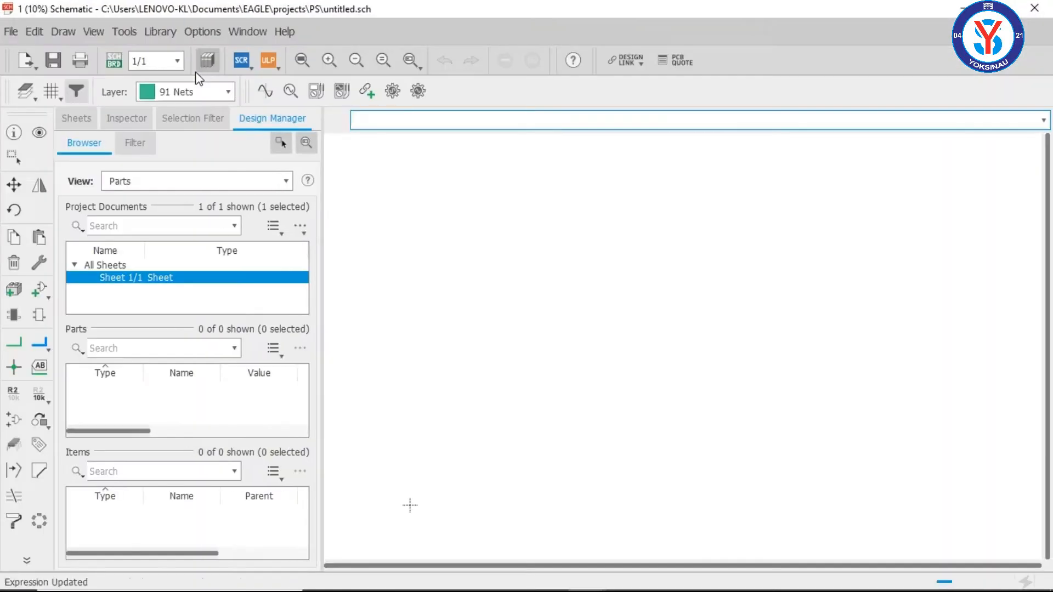
pyautogui.click(282, 143)
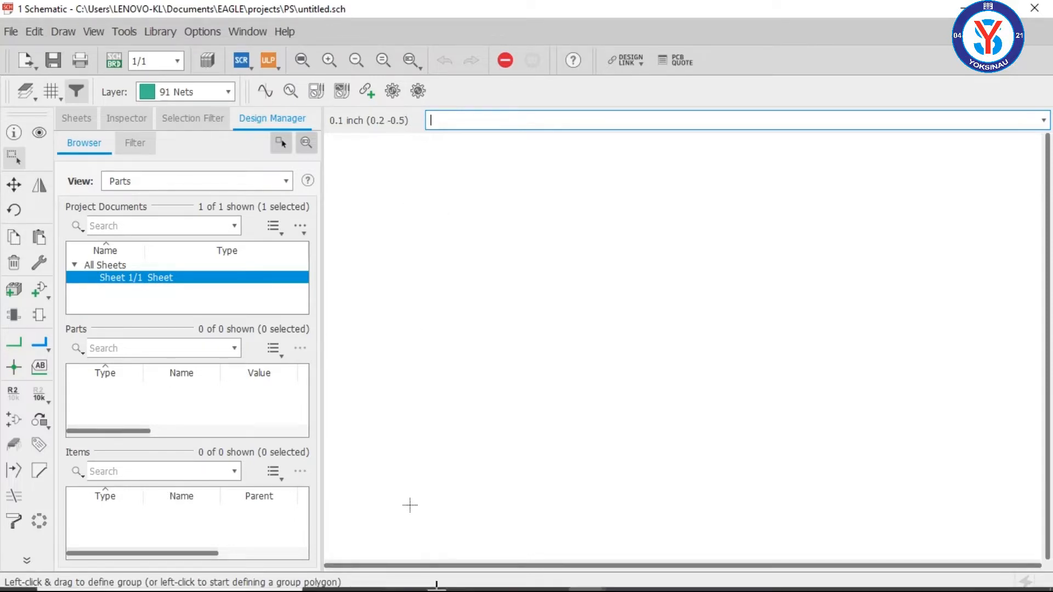
# Step: Check the components needed in the PS CIRCUIT.jpg reference image and return to the empty EAGLE schematic
pyautogui.moveTo(562, 586)
pyautogui.click(548, 577)
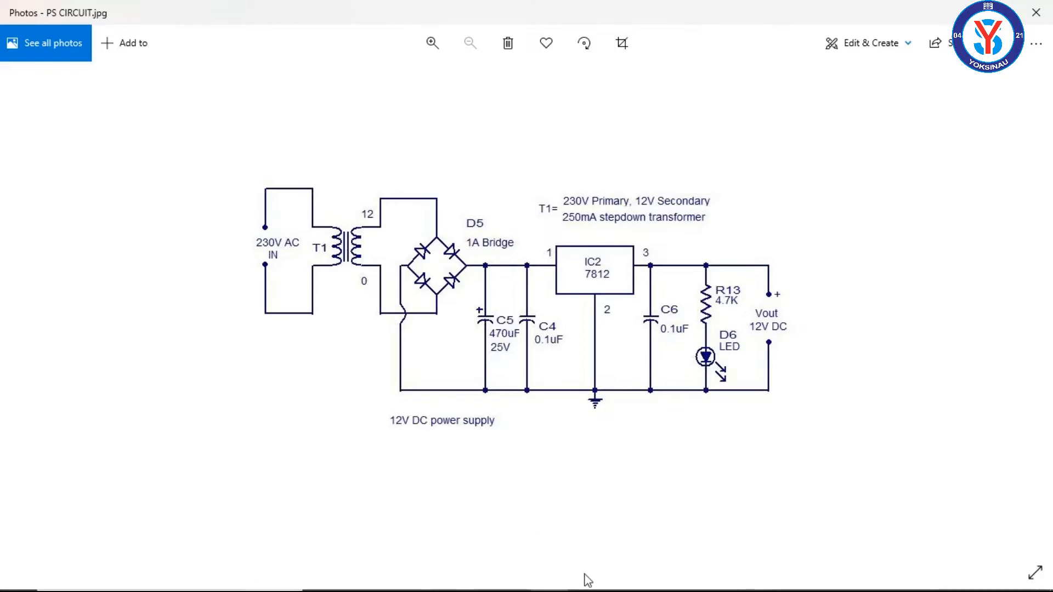
pyautogui.moveTo(582, 586)
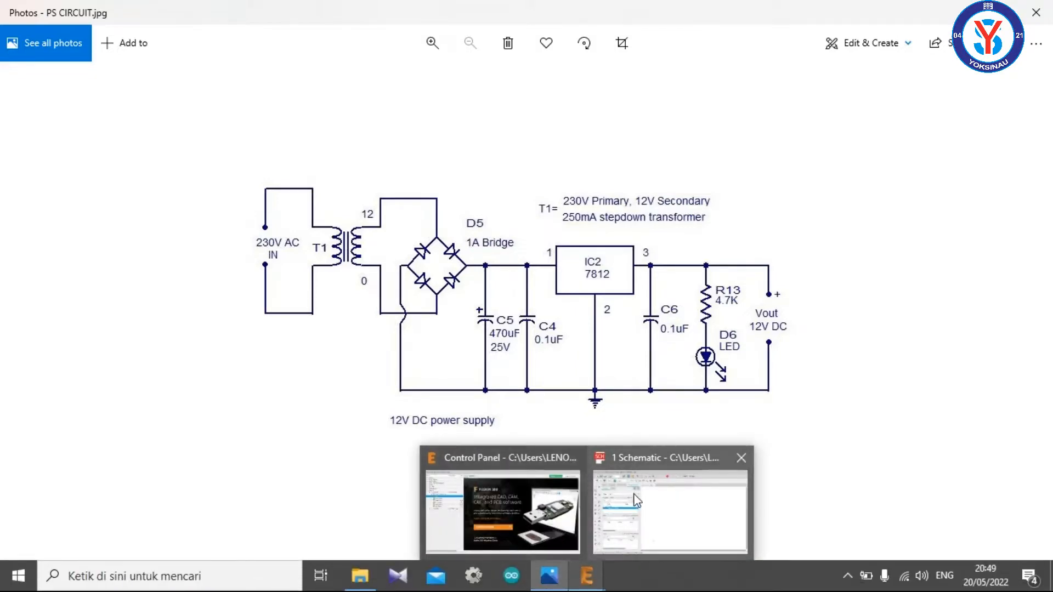
pyautogui.click(636, 500)
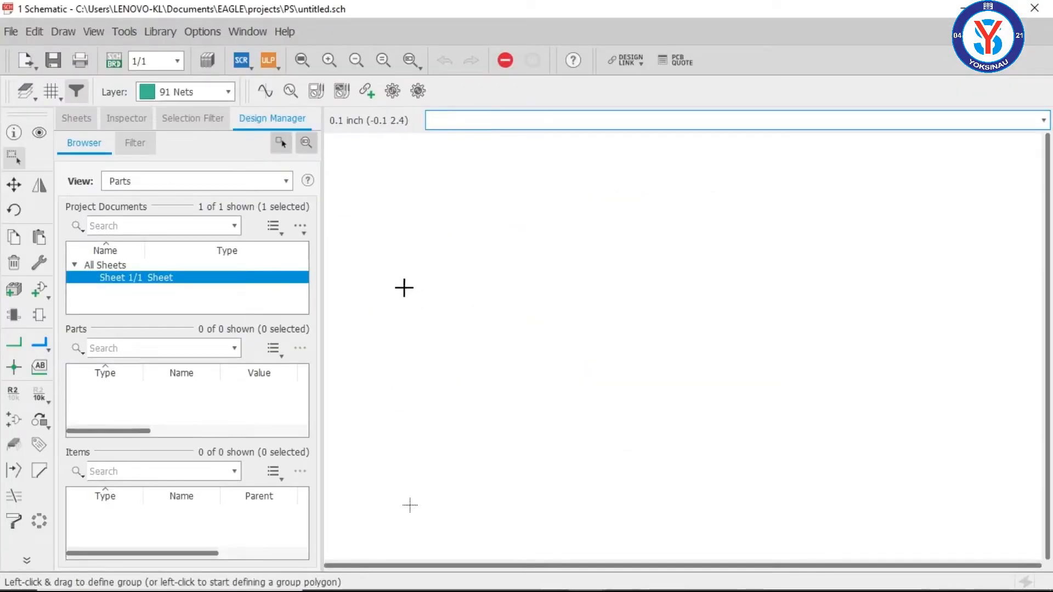
# Step: Place two 2,15/1,0 through-hole pads from the wirepad library, one above the other at about (0, 2.9) and (0, 1.5) inch
pyautogui.click(40, 291)
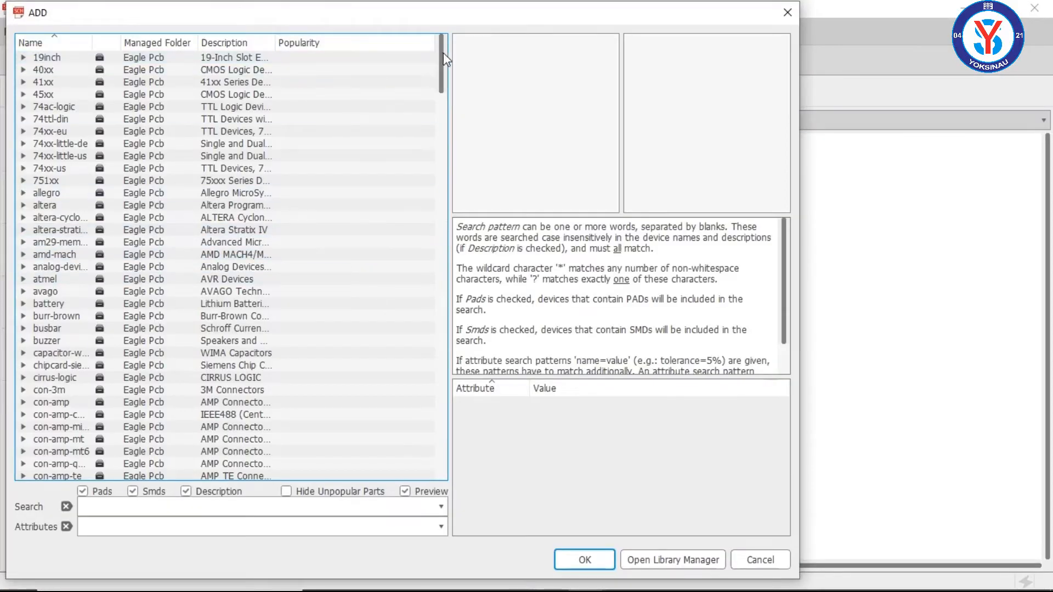
pyautogui.moveTo(445, 61); pyautogui.dragTo(440, 427)
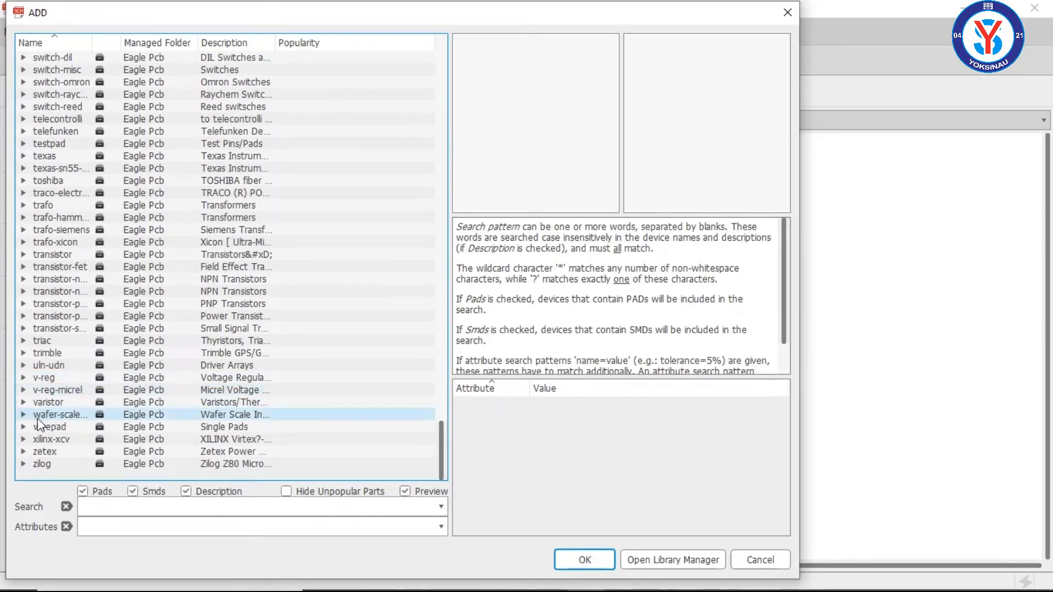
pyautogui.click(24, 426)
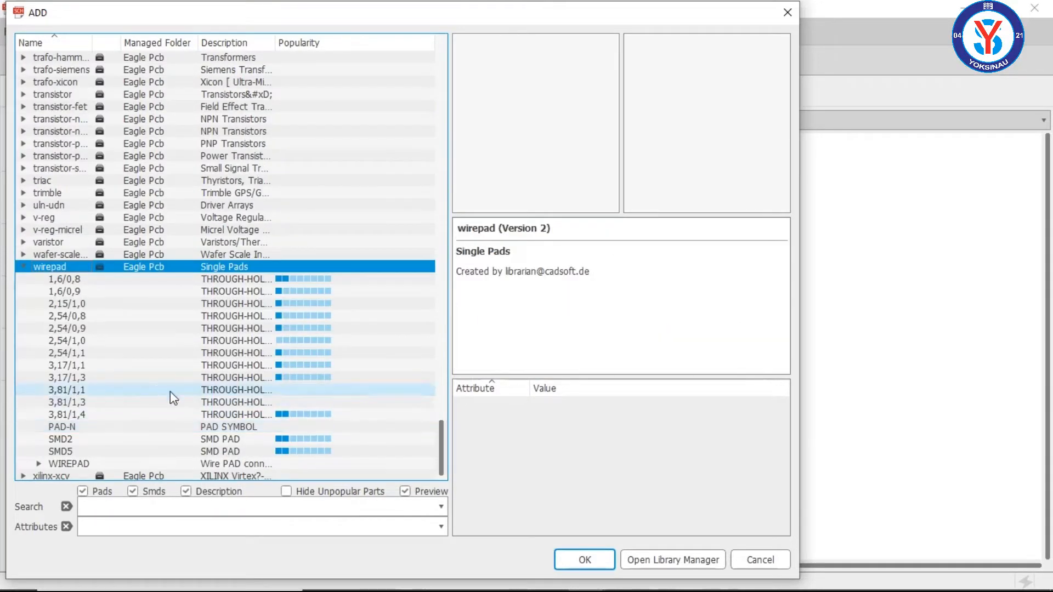
pyautogui.click(305, 292)
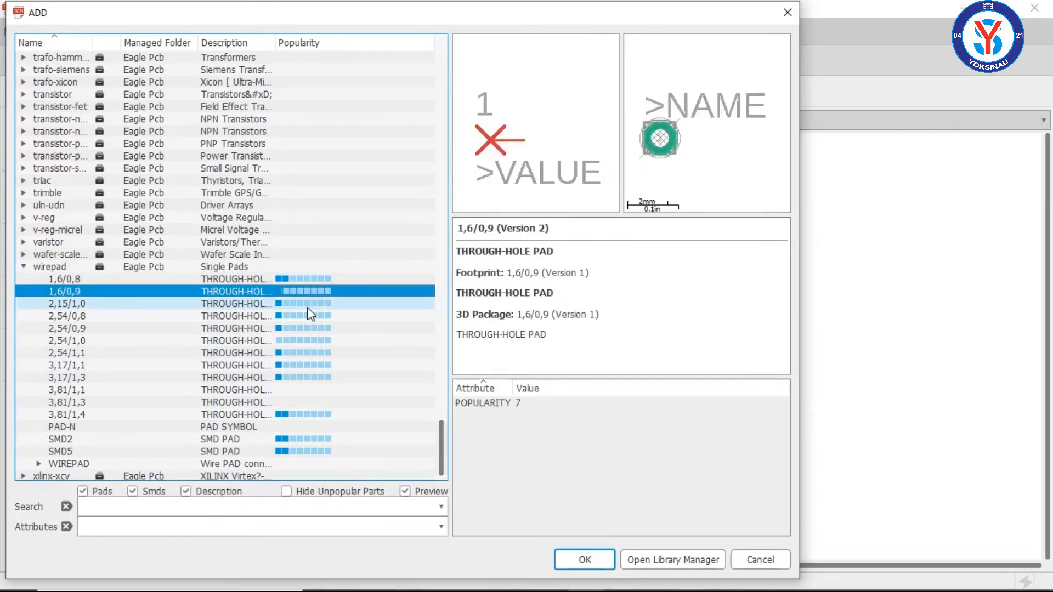
pyautogui.click(307, 306)
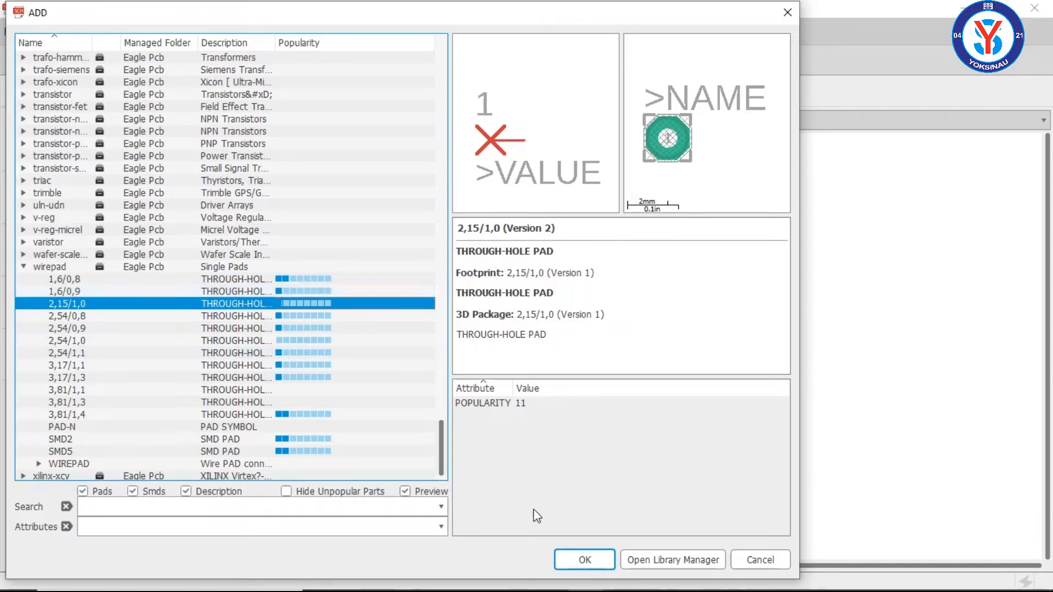
pyautogui.click(593, 555)
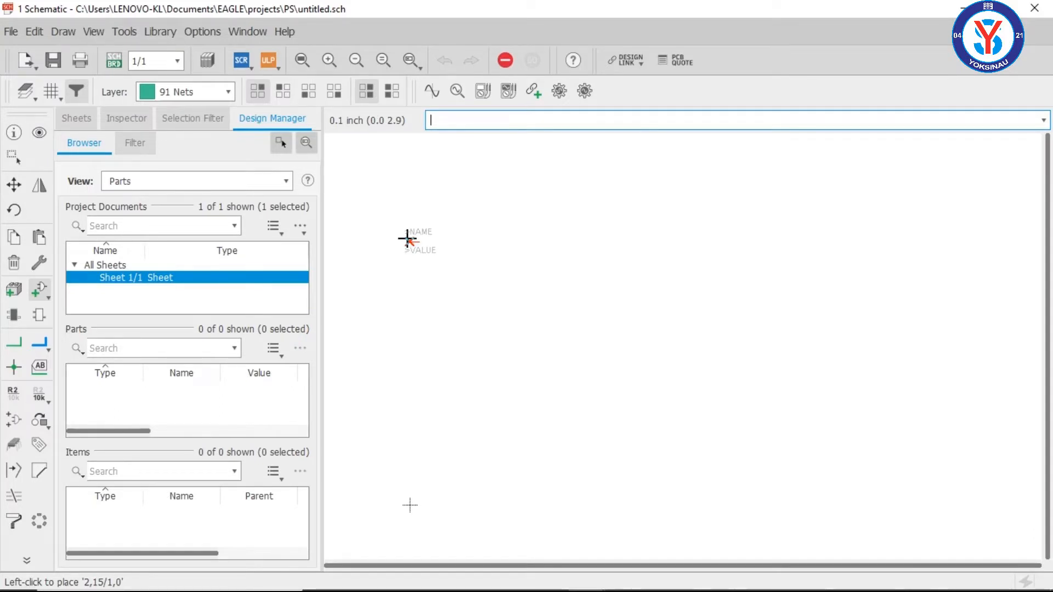
pyautogui.click(406, 238)
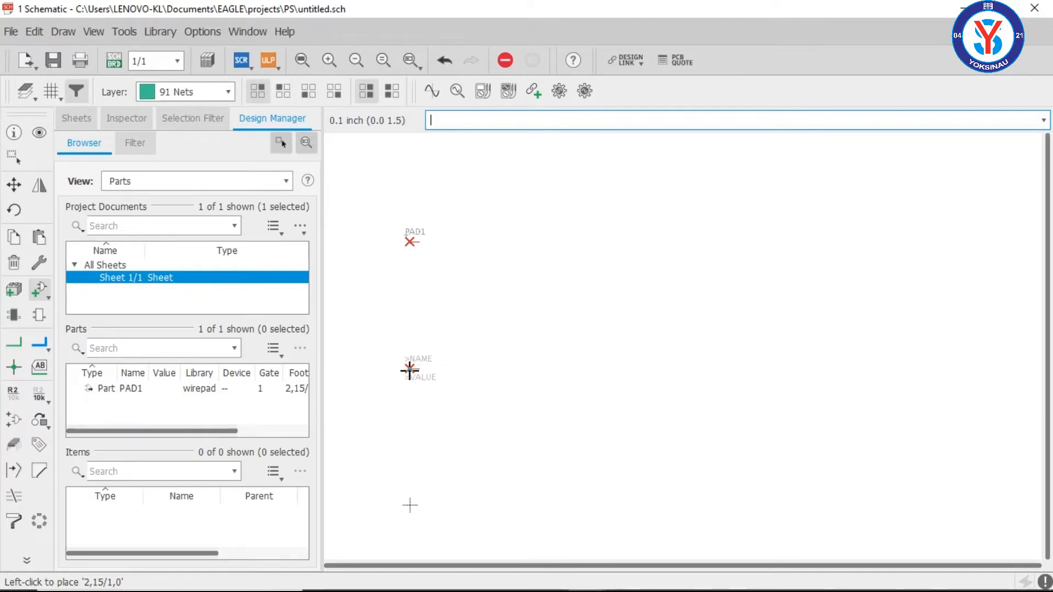
pyautogui.click(409, 369)
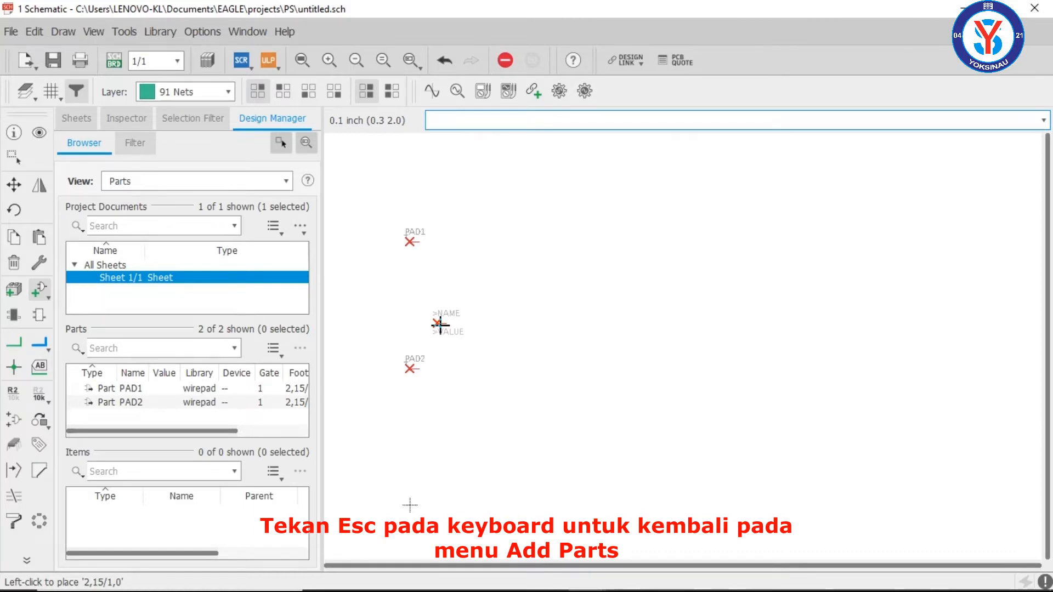
pyautogui.press('Escape')
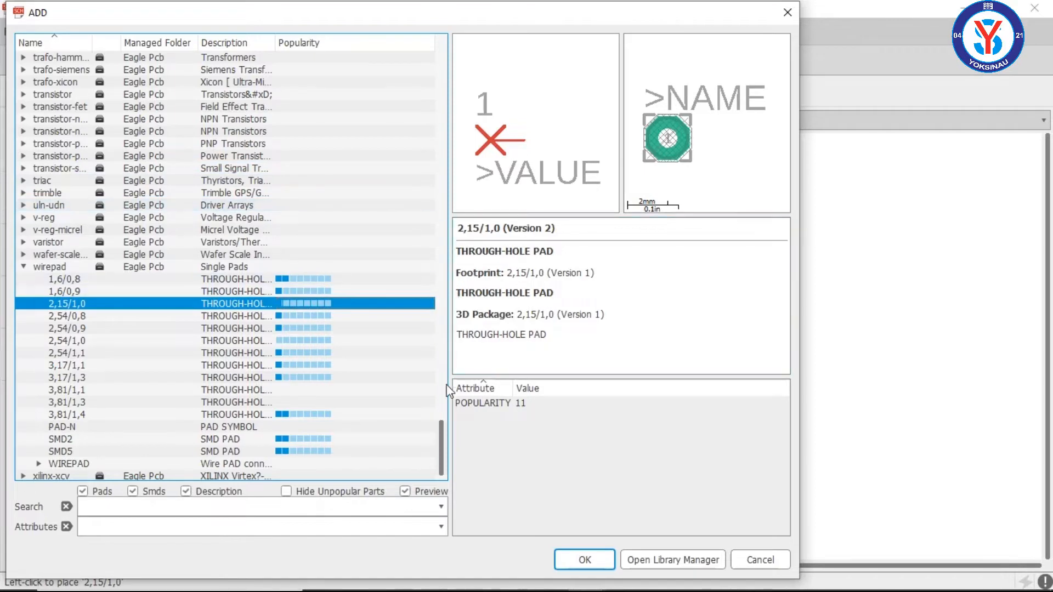
# Step: Place four 1N4004 diodes from the diode library in two rows of two, beside the pads
pyautogui.moveTo(443, 443); pyautogui.dragTo(445, 207)
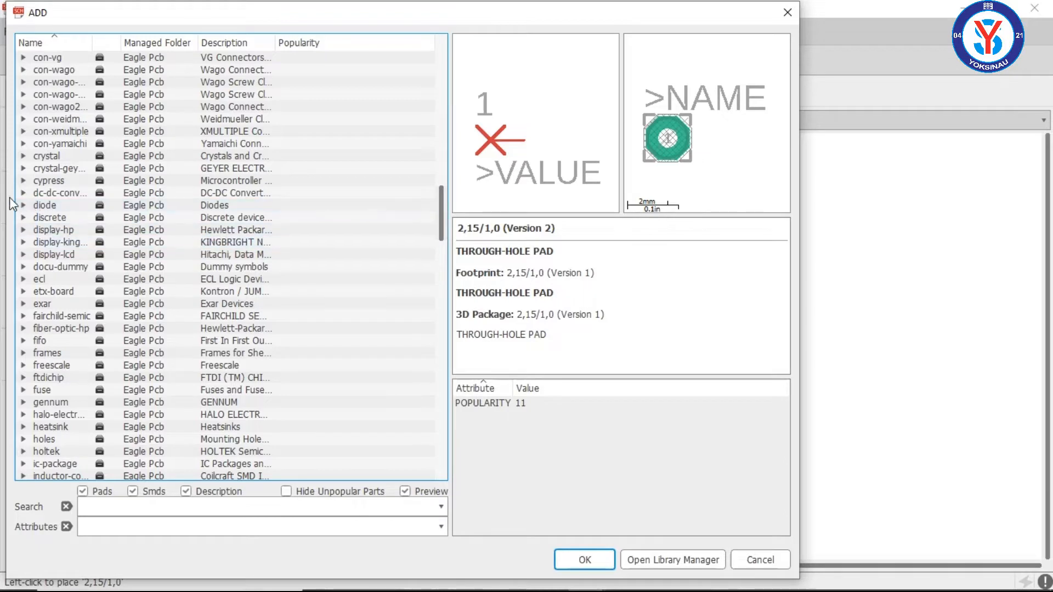
pyautogui.click(23, 206)
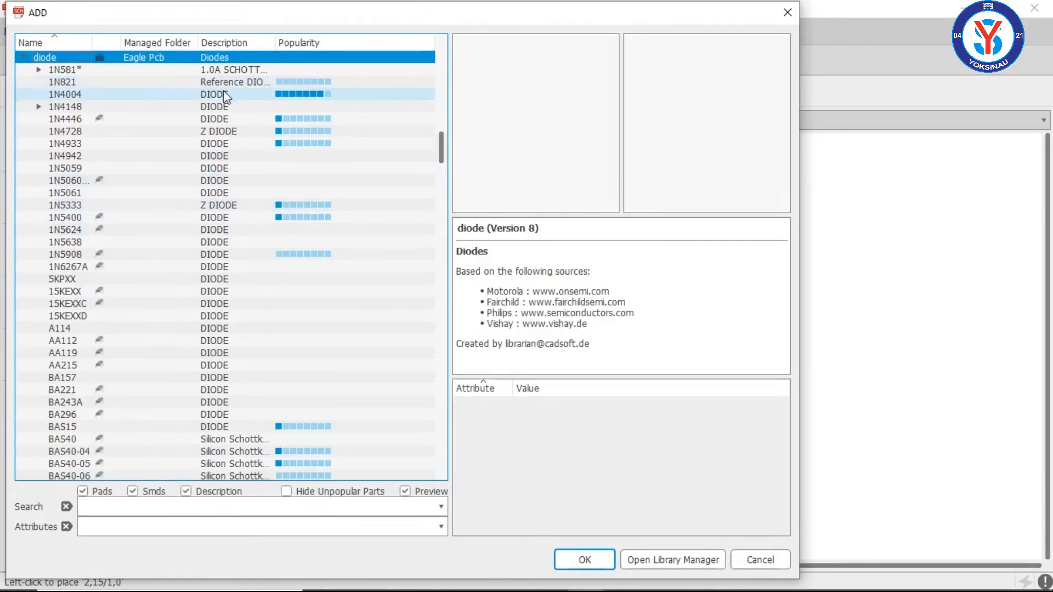
pyautogui.click(132, 94)
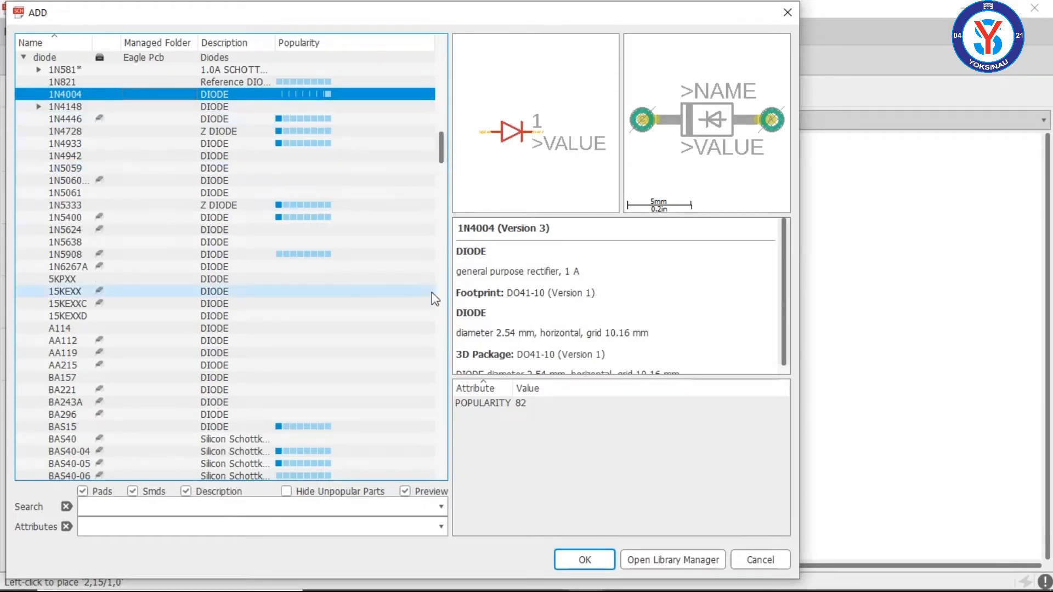
pyautogui.click(581, 555)
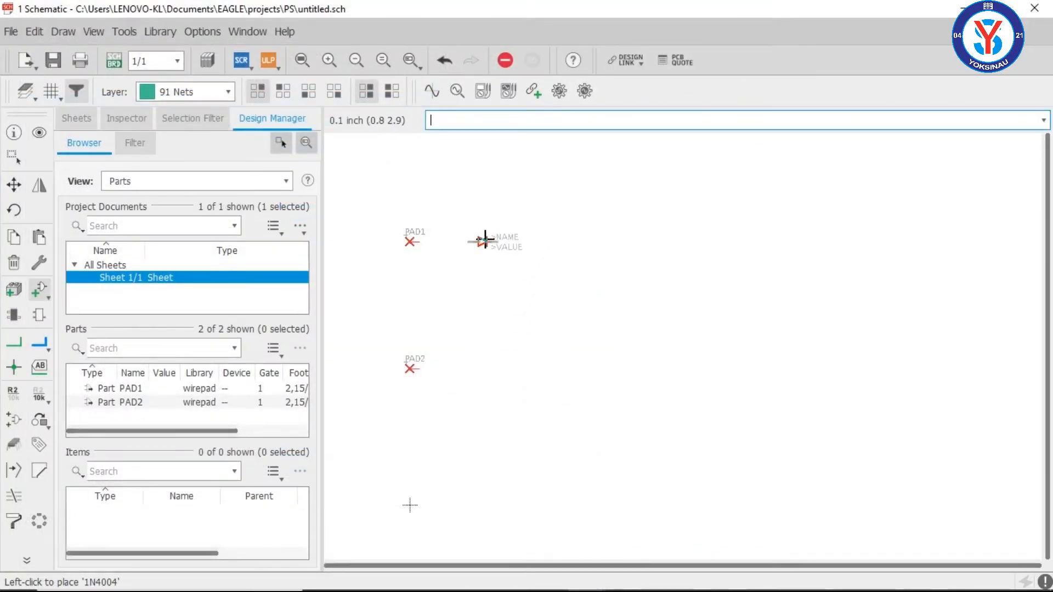
pyautogui.click(483, 241)
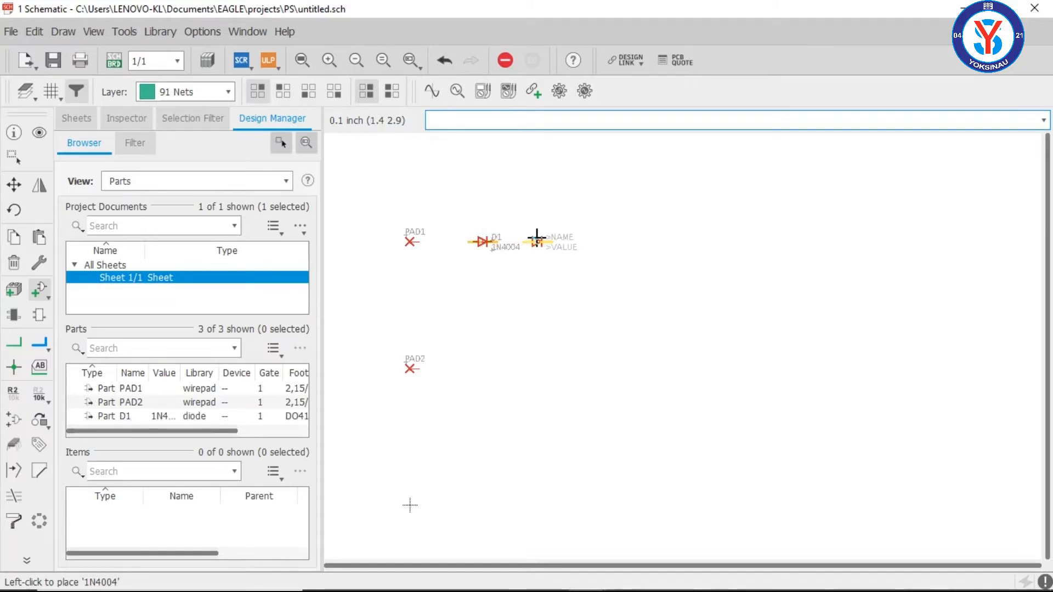
pyautogui.click(545, 242)
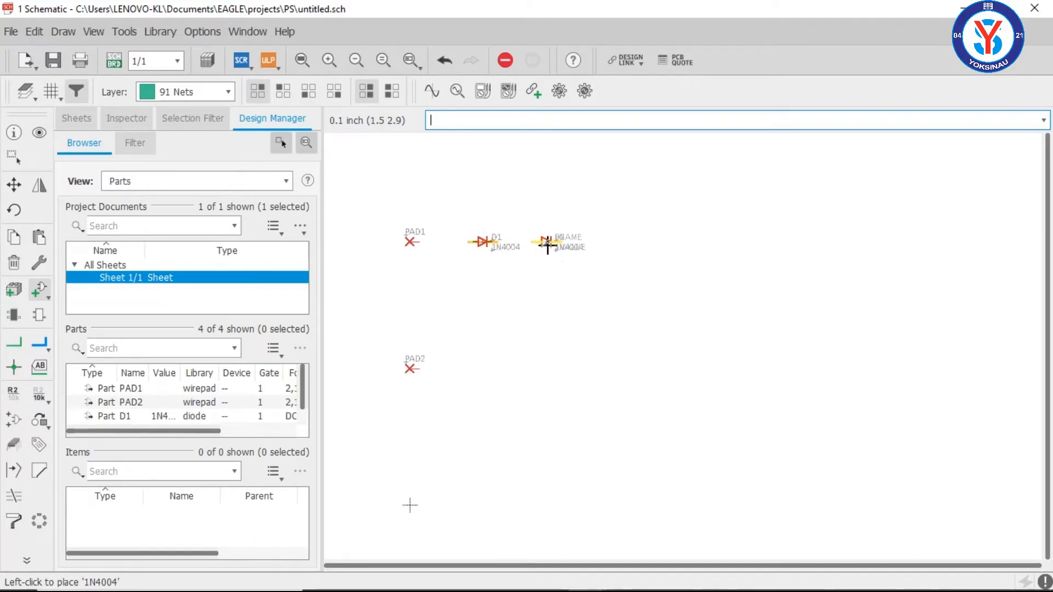
pyautogui.click(484, 296)
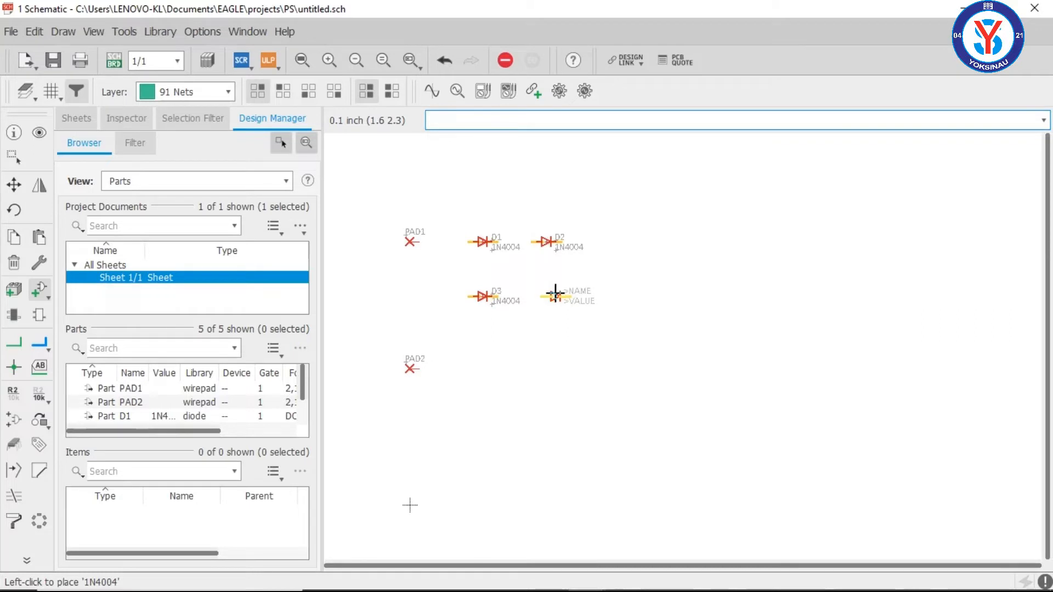
pyautogui.click(546, 296)
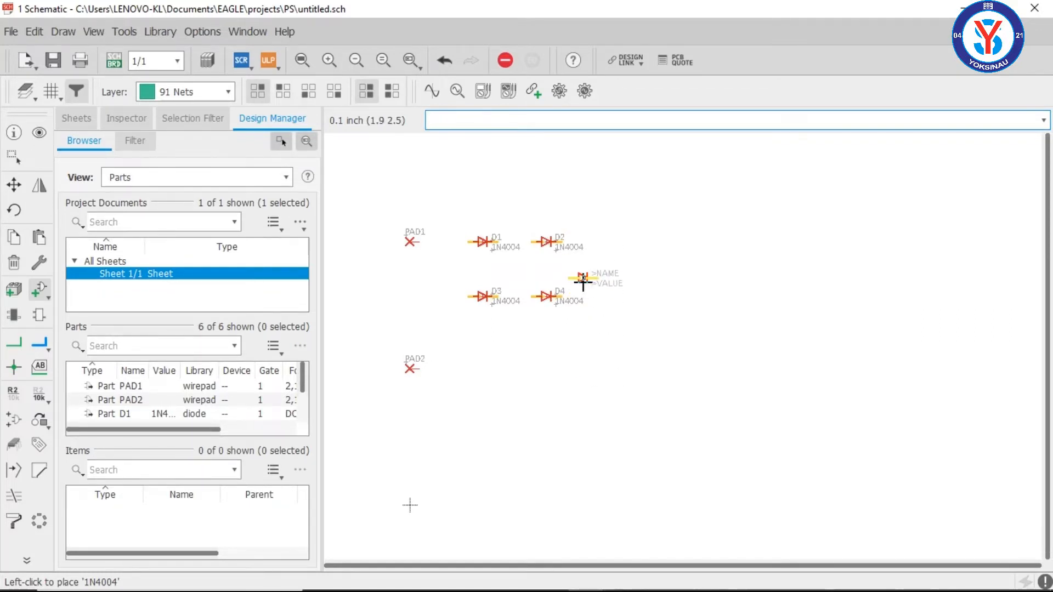
pyautogui.press('Escape')
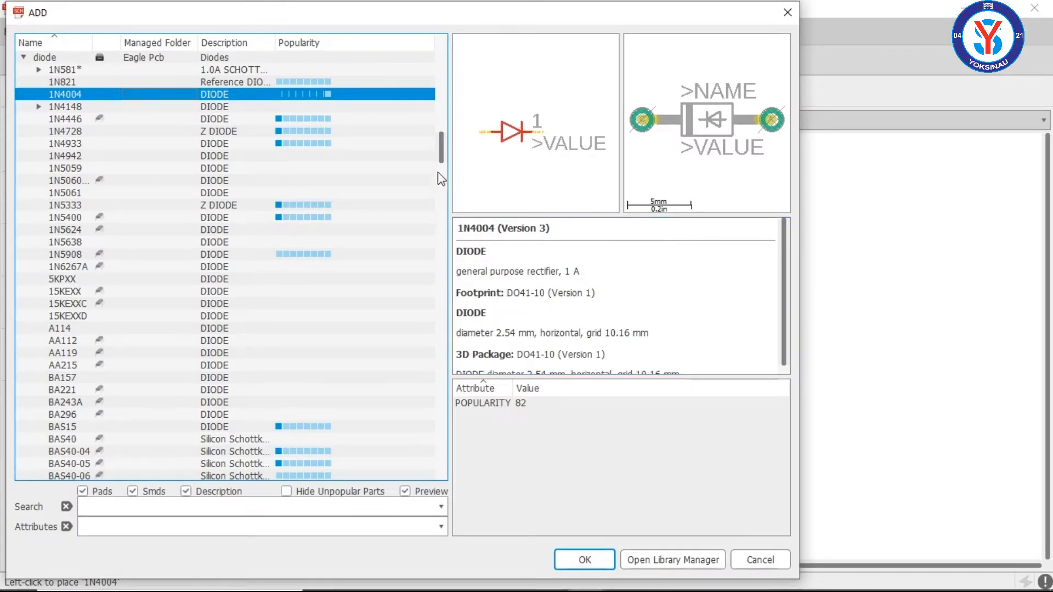
# Step: Collapse the diode library in the part list and expand the rcl library of resistors, capacitors and inductors
pyautogui.scroll(-7, 444, 165)
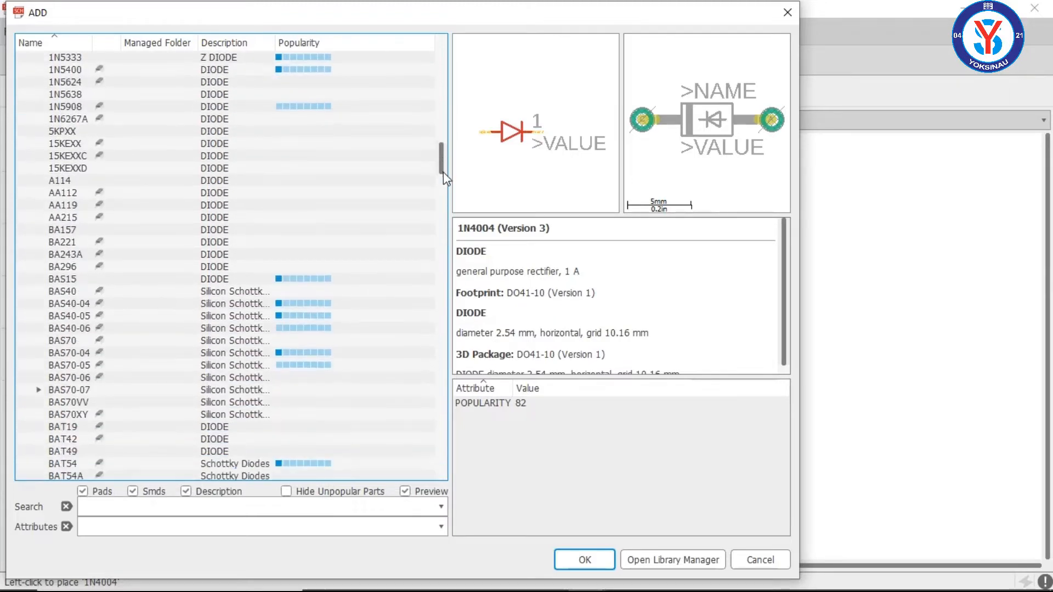
pyautogui.scroll(9, 443, 175)
pyautogui.moveTo(442, 165)
pyautogui.mouseDown()
pyautogui.moveTo(439, 277)
pyautogui.moveTo(443, 145)
pyautogui.mouseUp()
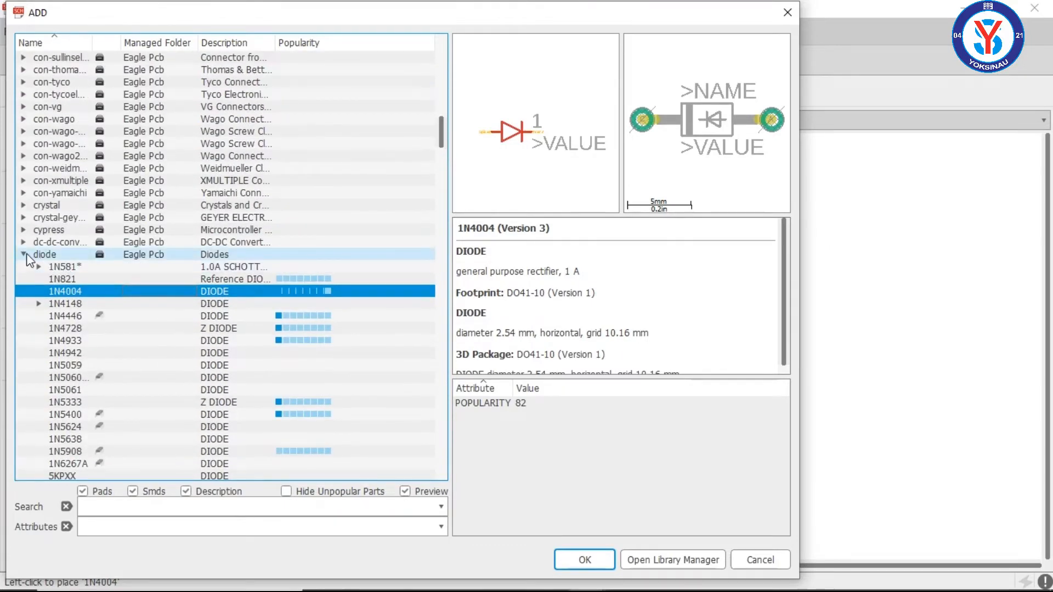
pyautogui.click(24, 255)
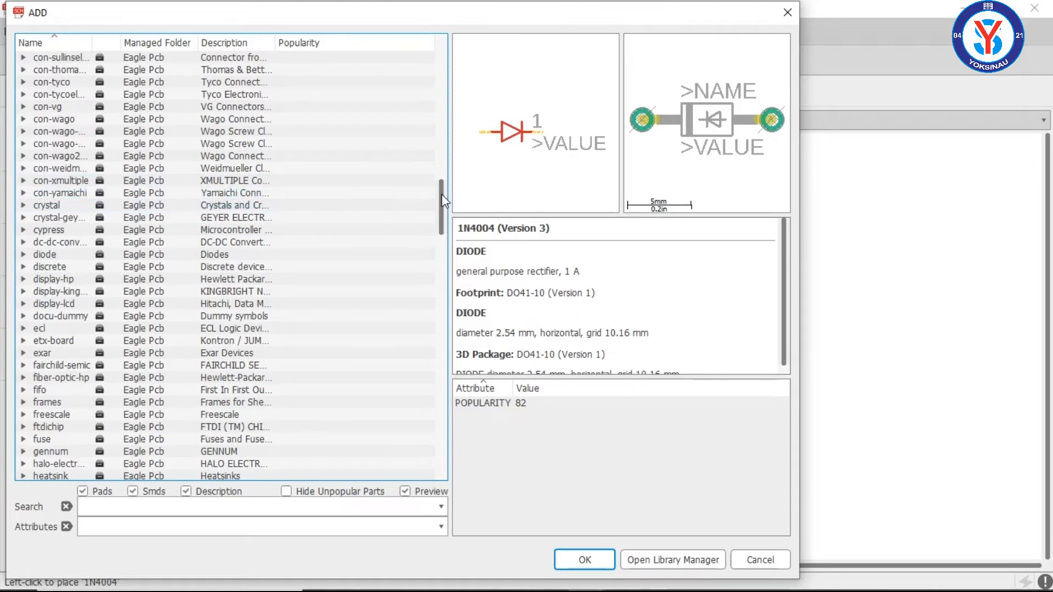
pyautogui.moveTo(442, 202); pyautogui.dragTo(433, 324)
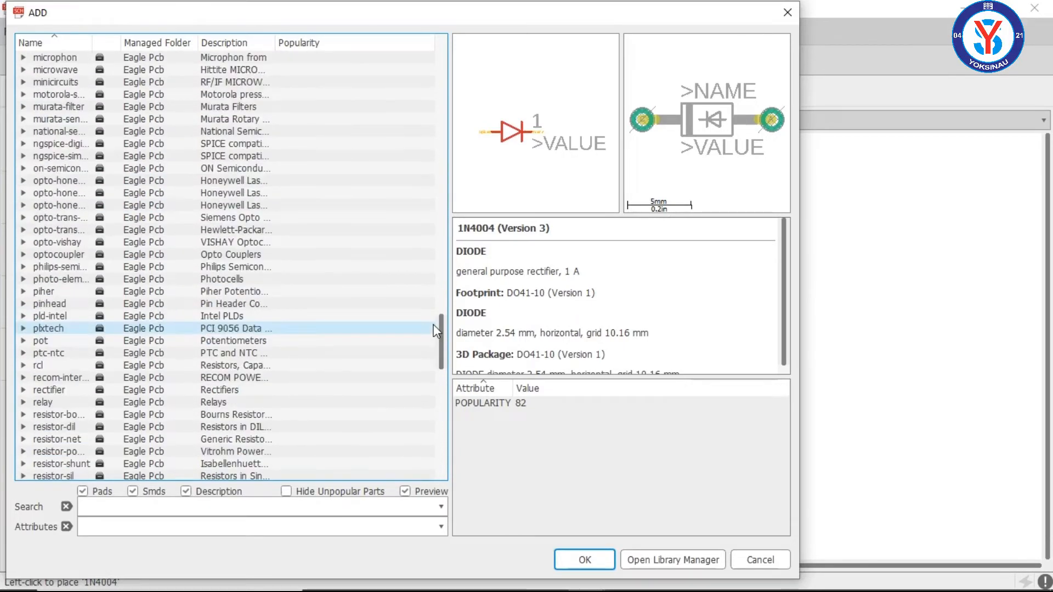
pyautogui.click(23, 366)
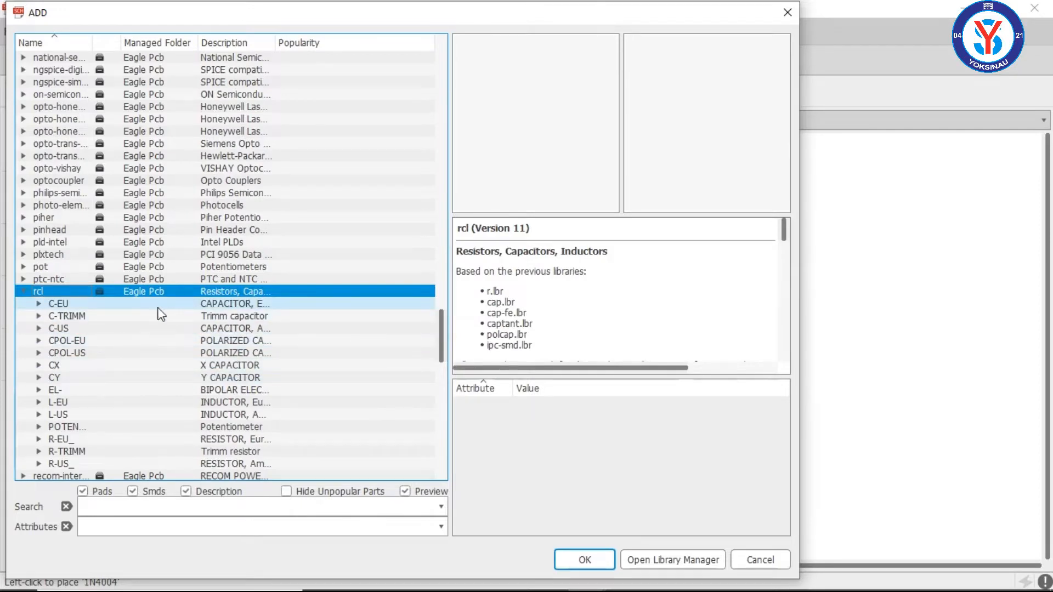
# Step: Compare the schematic symbols of the C-EU, C-TRIMM, C-US, CPOL-EU and CPOL-US capacitors in the rcl library
pyautogui.click(144, 309)
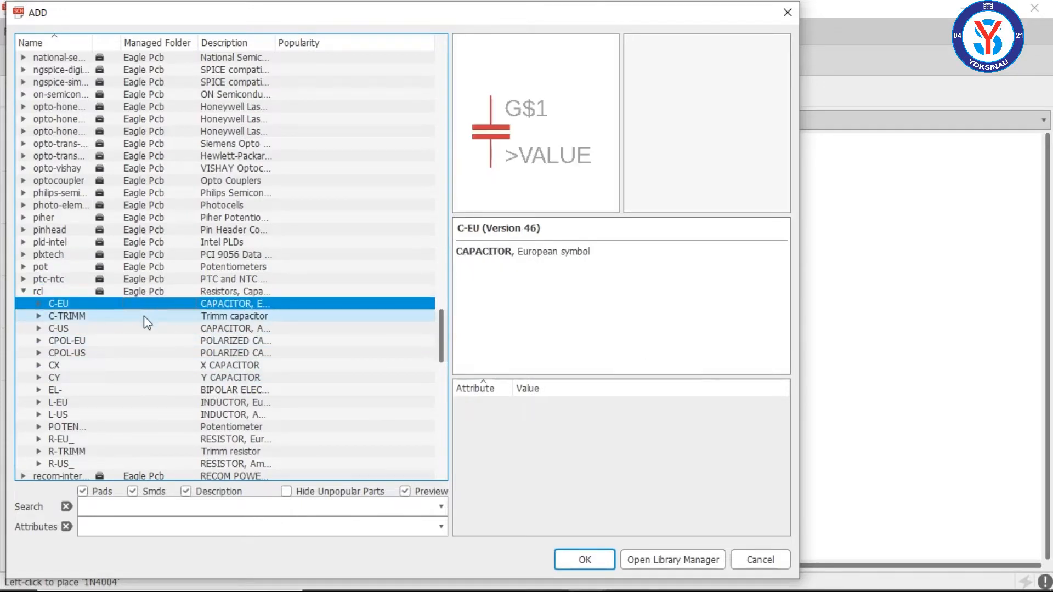
pyautogui.click(144, 317)
pyautogui.click(144, 329)
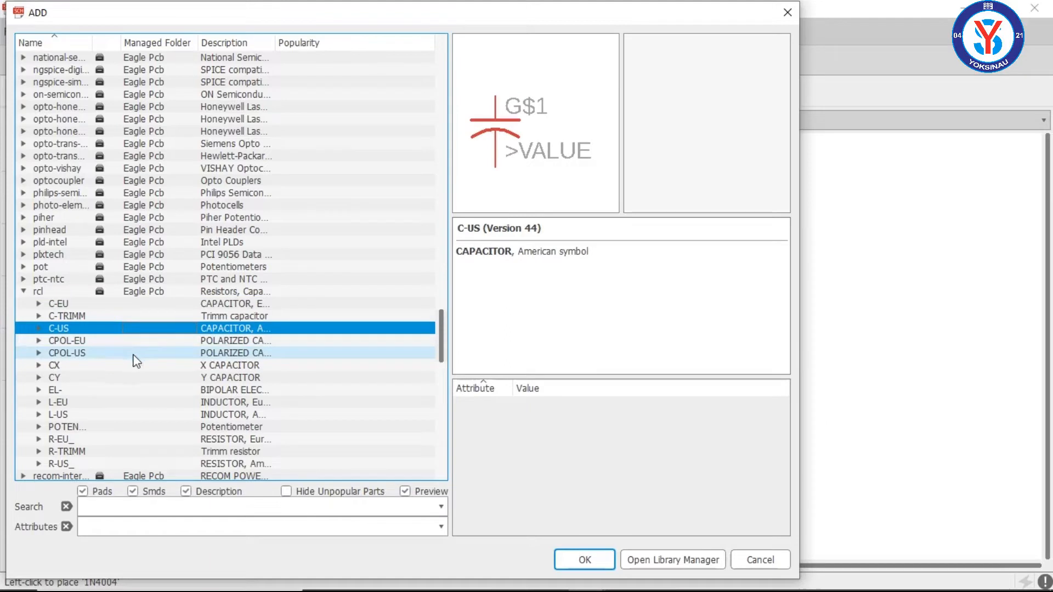
pyautogui.click(122, 307)
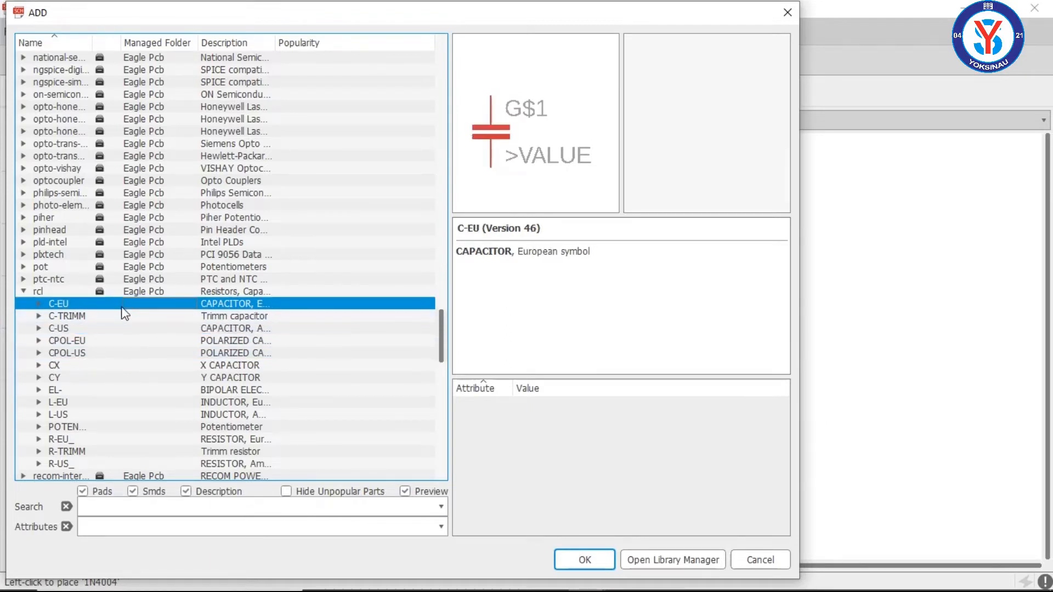
pyautogui.click(117, 341)
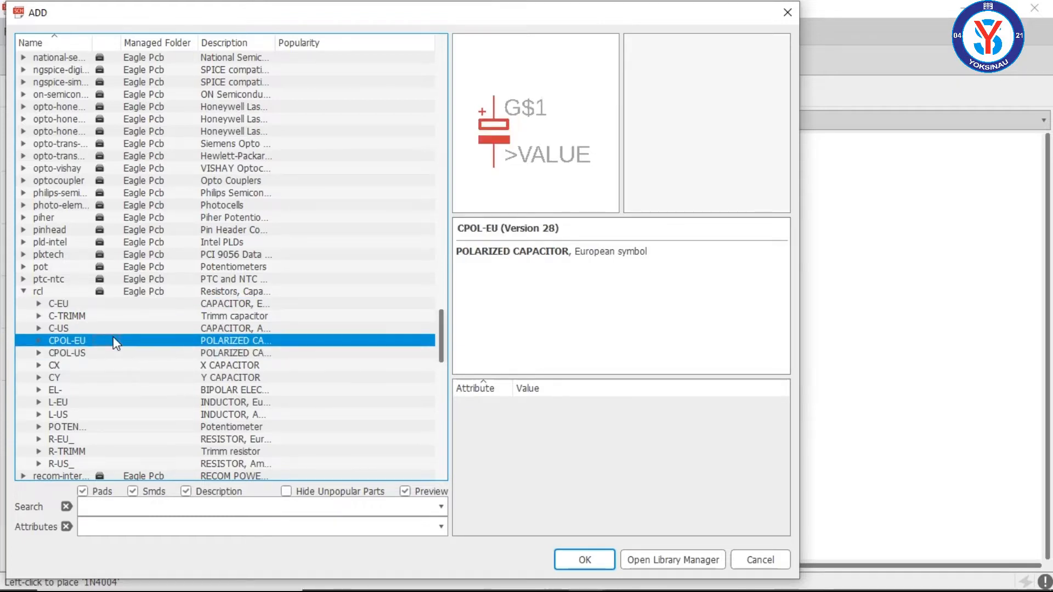
pyautogui.click(112, 350)
pyautogui.click(110, 342)
pyautogui.click(110, 353)
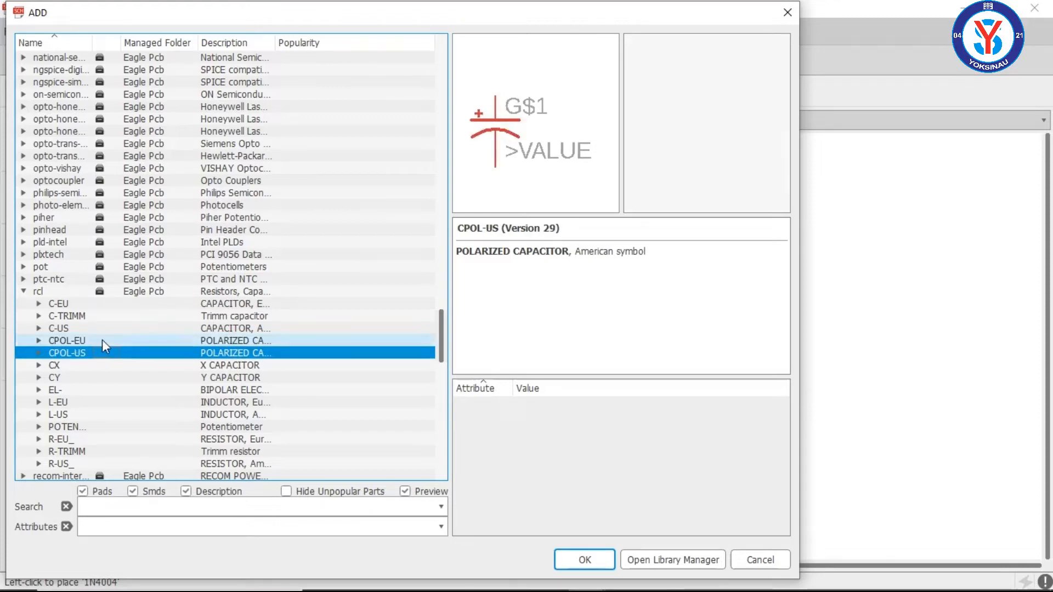
pyautogui.click(101, 340)
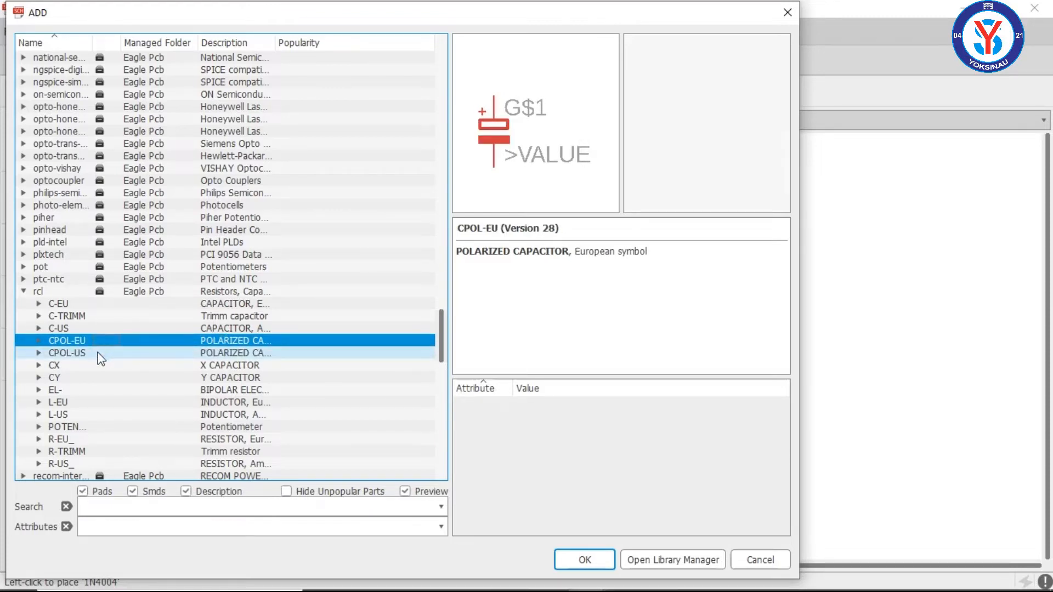
pyautogui.click(100, 355)
pyautogui.click(100, 341)
pyautogui.click(100, 354)
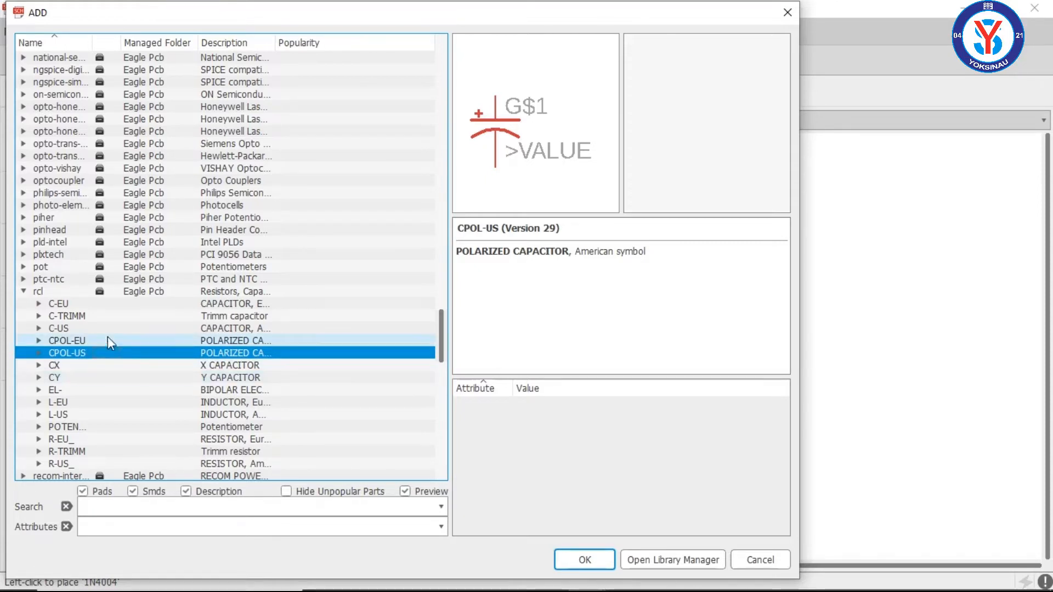
pyautogui.click(76, 341)
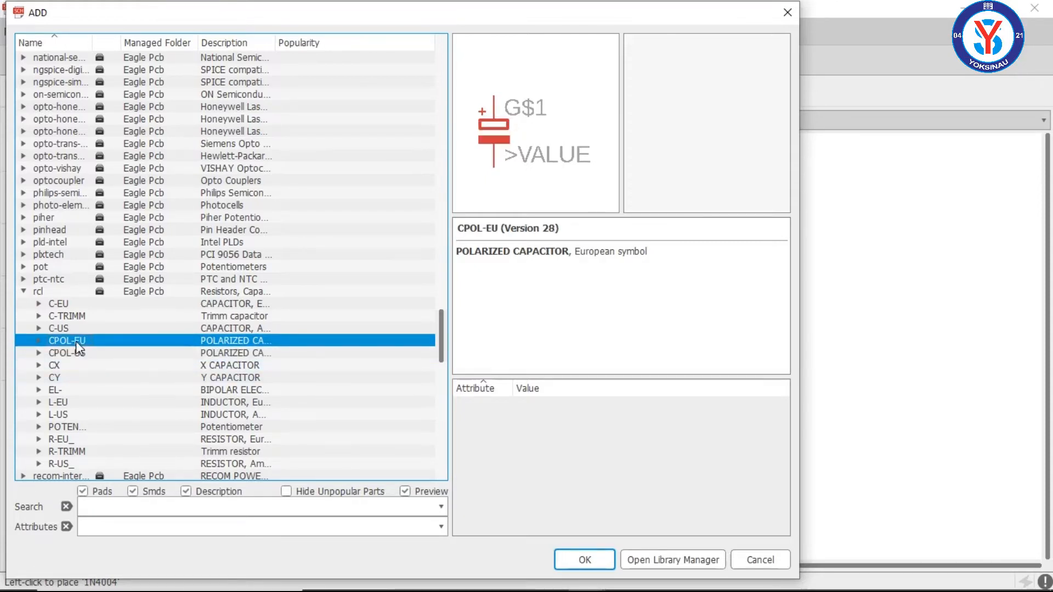
# Step: Expand the CPOL-EU polarized capacitor and examine the footprints of its variants down to E2,5-5
pyautogui.click(39, 341)
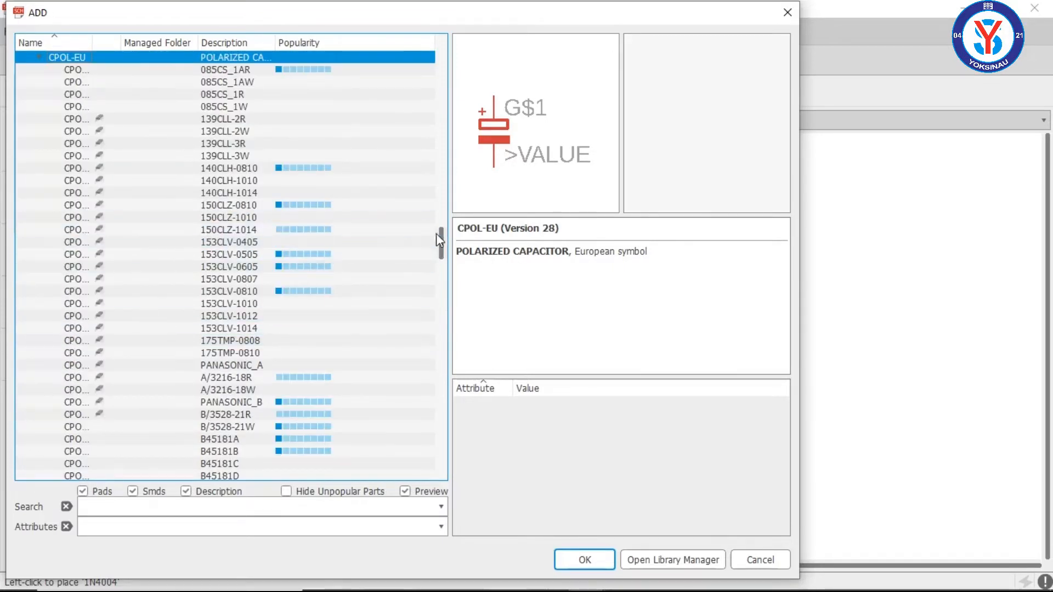
pyautogui.click(296, 86)
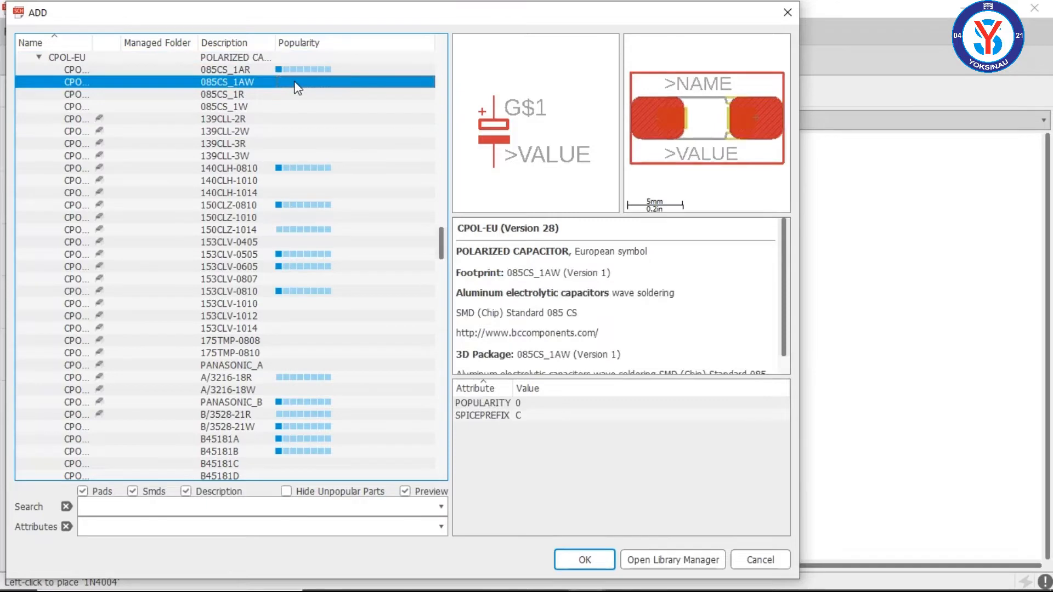
pyautogui.click(289, 111)
pyautogui.click(297, 181)
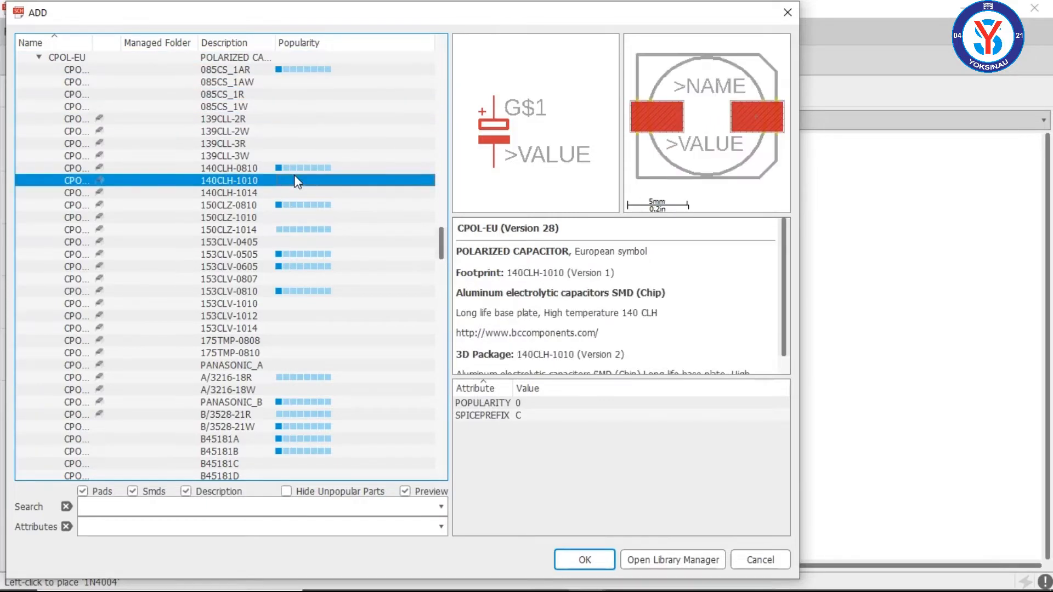
pyautogui.press('Down')
pyautogui.press('Down')
pyautogui.press('Down')
pyautogui.press('Down')
pyautogui.press('Down')
pyautogui.press('Down')
pyautogui.press('Down')
pyautogui.press('Down')
pyautogui.press('Down')
pyautogui.press('Down')
pyautogui.press('Down')
pyautogui.press('Down')
pyautogui.press('Down')
pyautogui.press('Down')
pyautogui.press('Down')
pyautogui.press('Down')
pyautogui.press('Down')
pyautogui.press('Down')
pyautogui.press('Down')
pyautogui.press('Down')
pyautogui.press('Down')
pyautogui.press('Down')
pyautogui.press('Down')
pyautogui.press('Down')
pyautogui.press('Down')
pyautogui.press('Down')
pyautogui.press('Down')
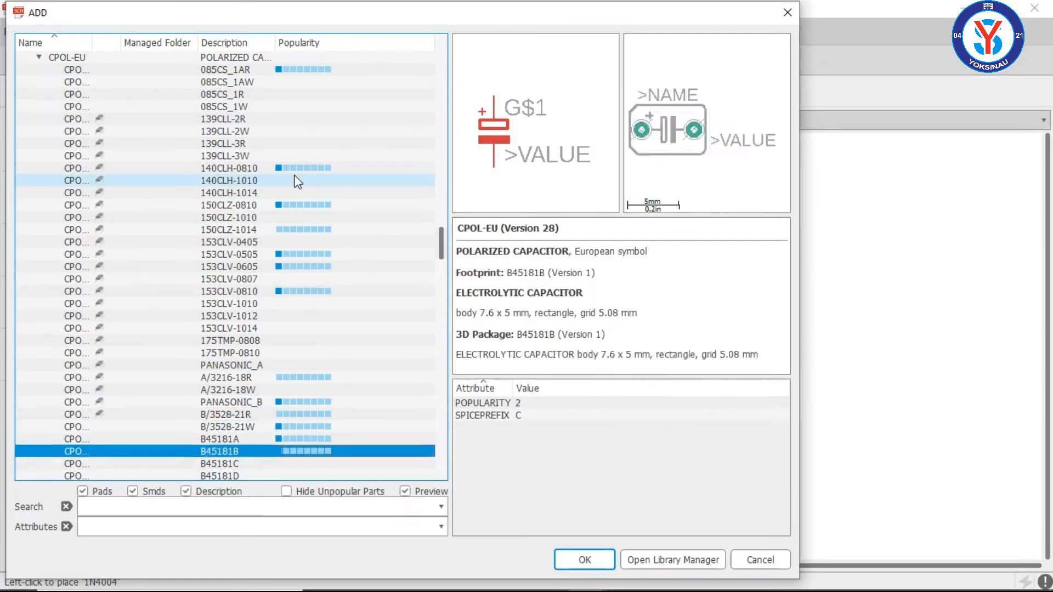
pyautogui.press('Down')
pyautogui.press('Down')
pyautogui.press('Down')
pyautogui.press('Down')
pyautogui.press('Down')
pyautogui.press('Down')
pyautogui.press('Down')
pyautogui.press('Down')
pyautogui.press('Down')
pyautogui.press('Down')
pyautogui.press('Down')
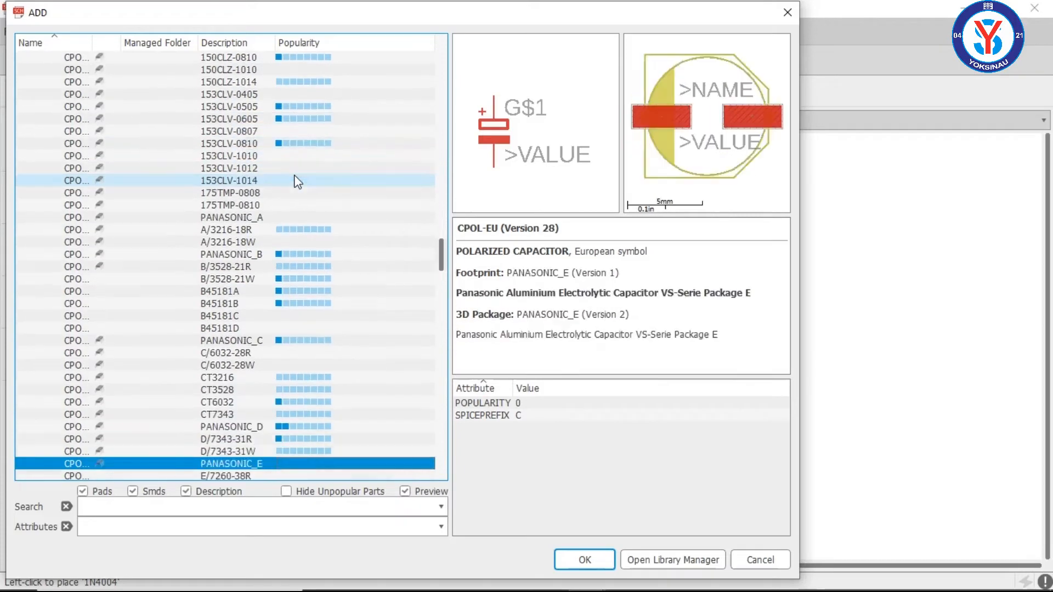
pyautogui.press('Down')
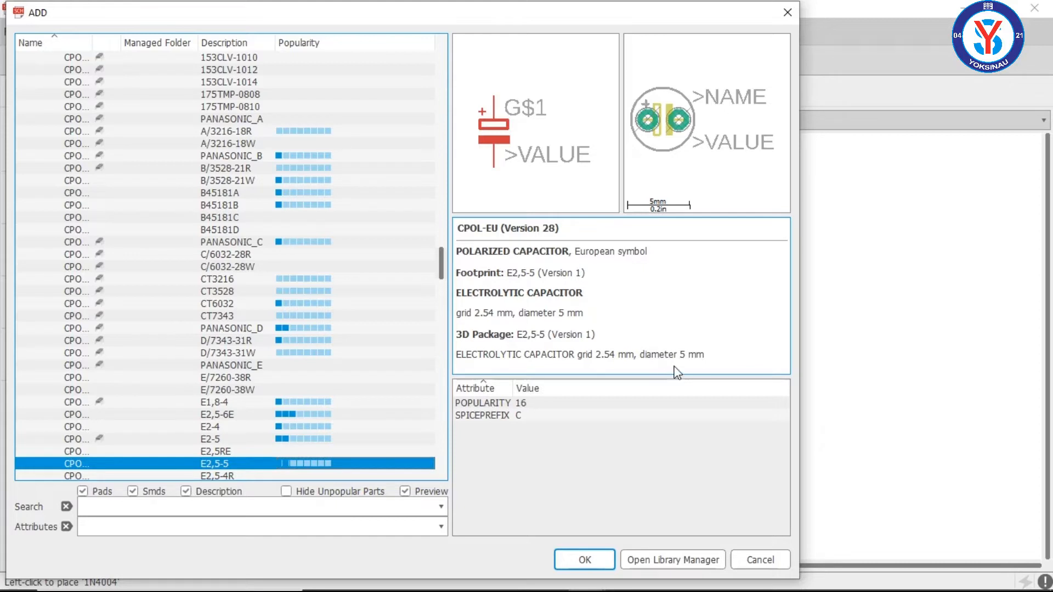
# Step: Check the polarized capacitor required in the PS CIRCUIT.jpg reference image against the CPOL-EU variants
pyautogui.scroll(-1, 439, 261)
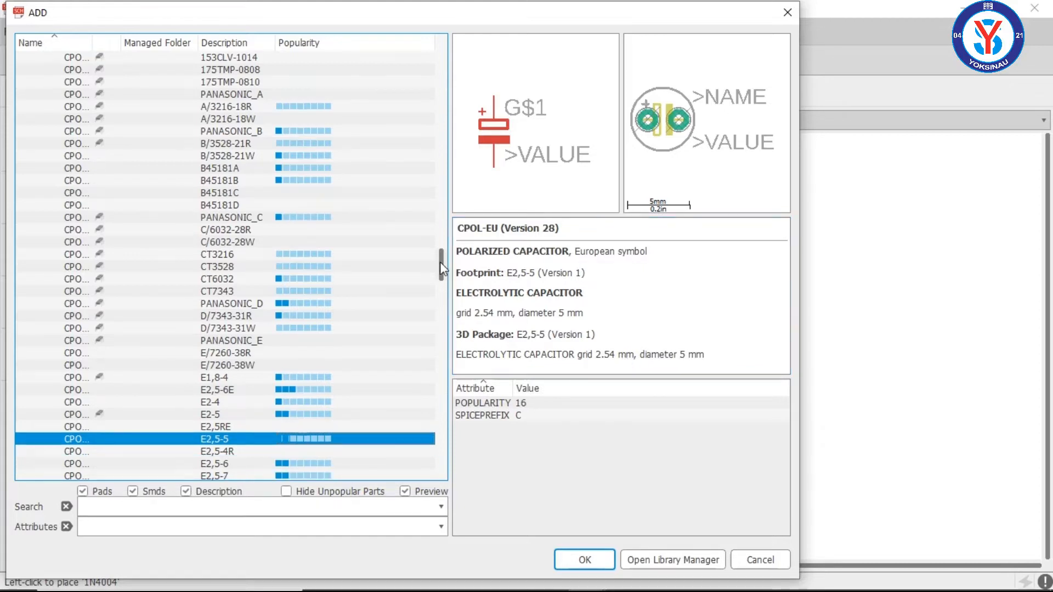
pyautogui.moveTo(440, 262); pyautogui.dragTo(440, 266)
pyautogui.moveTo(480, 576)
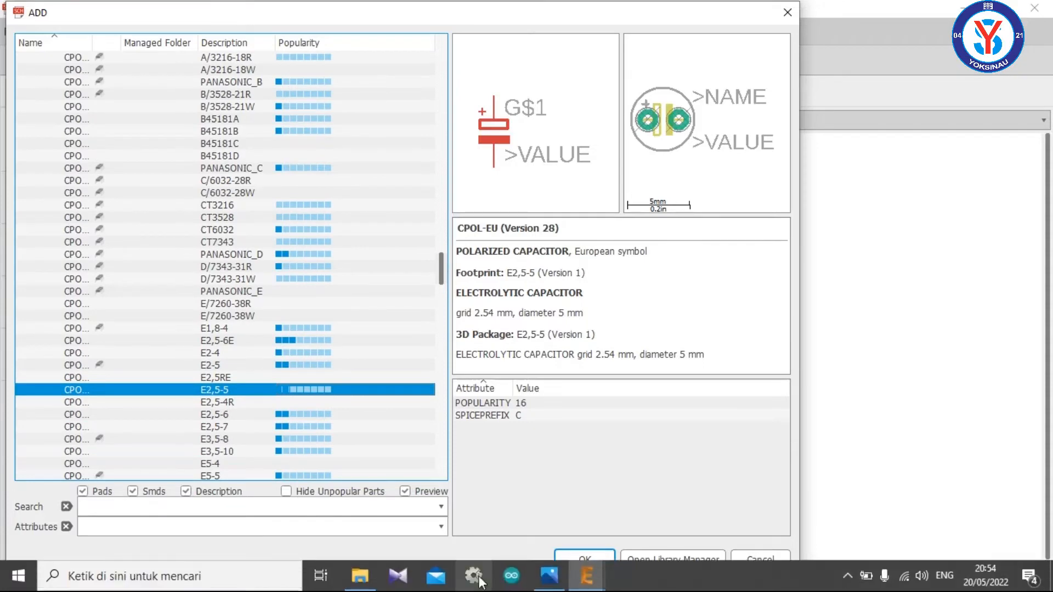
pyautogui.click(549, 576)
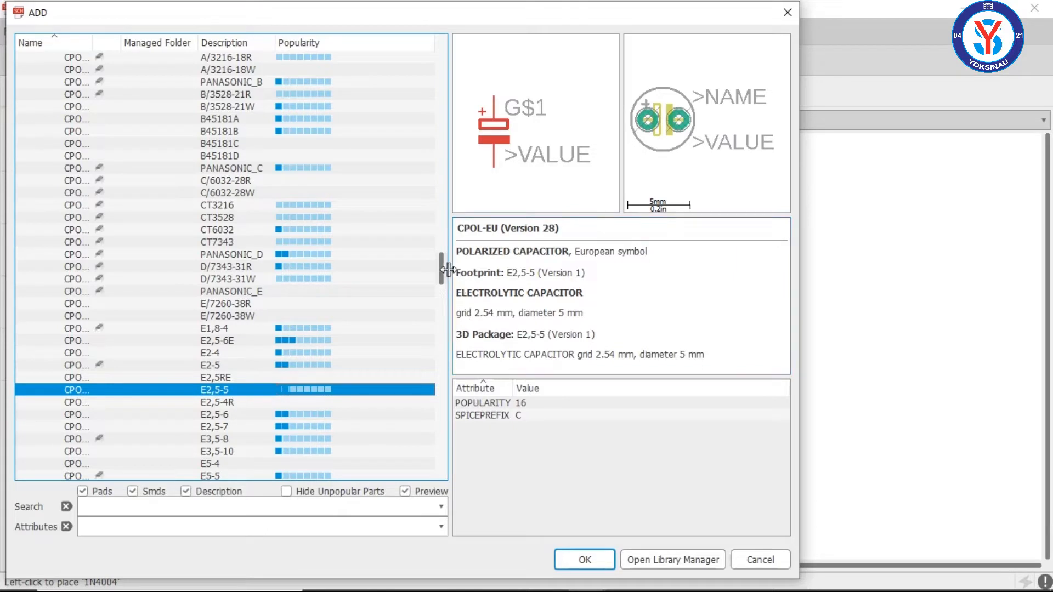
# Step: Place one CPOL-EU polarized capacitor with the E3,5-10 footprint beside the diodes at about (2.4, 2.6) inch
pyautogui.moveTo(443, 272); pyautogui.dragTo(442, 284)
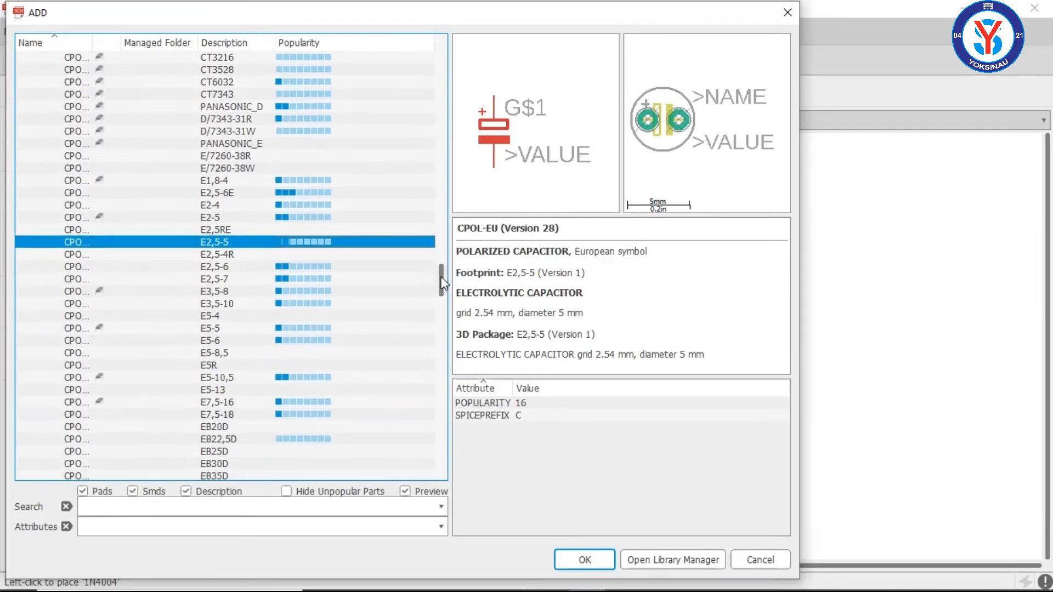
pyautogui.click(362, 280)
pyautogui.click(363, 291)
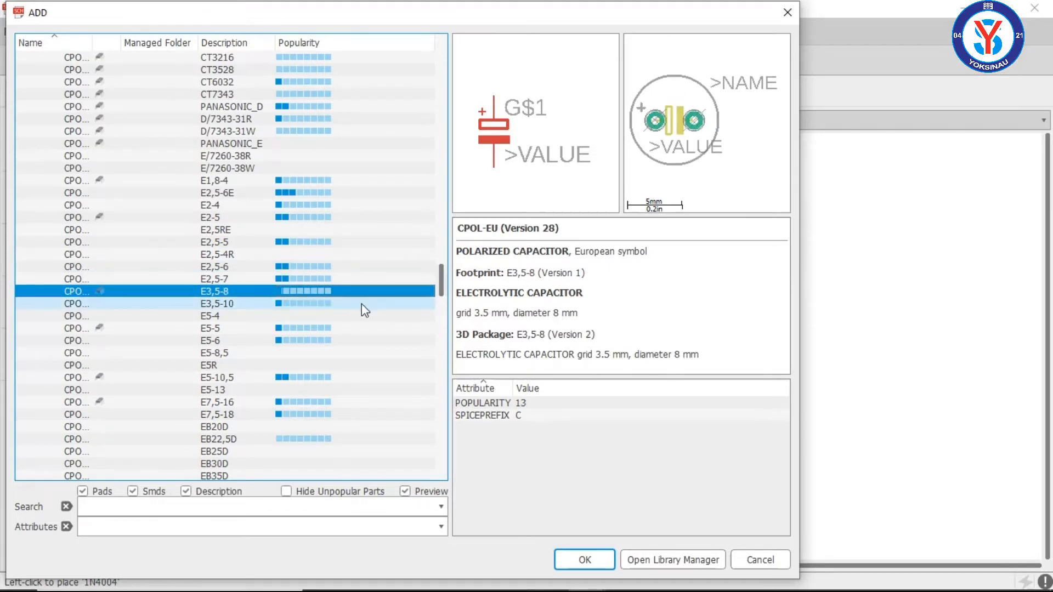
pyautogui.click(361, 304)
pyautogui.click(360, 295)
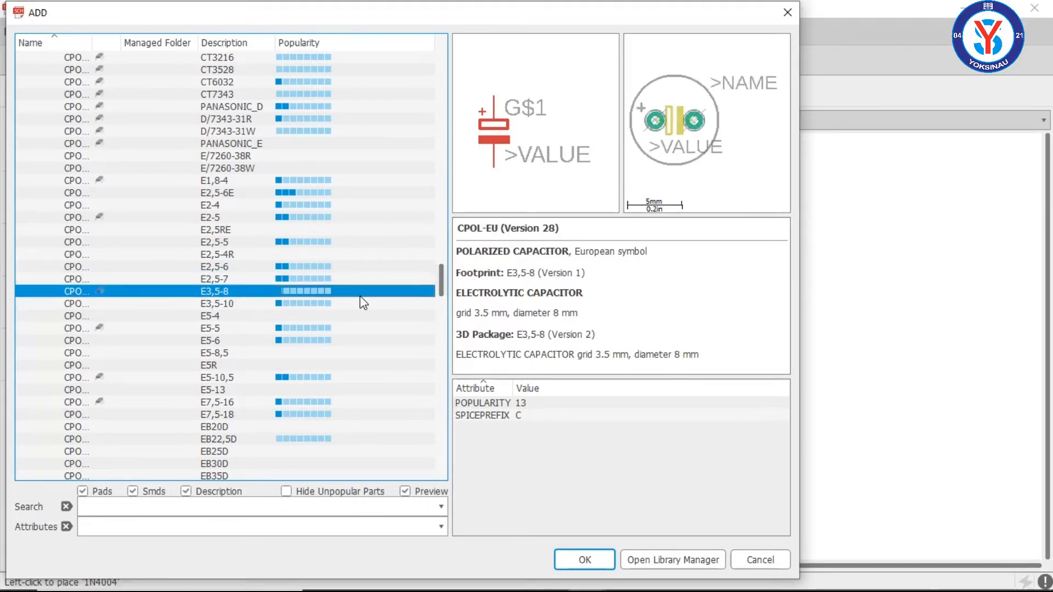
pyautogui.click(359, 306)
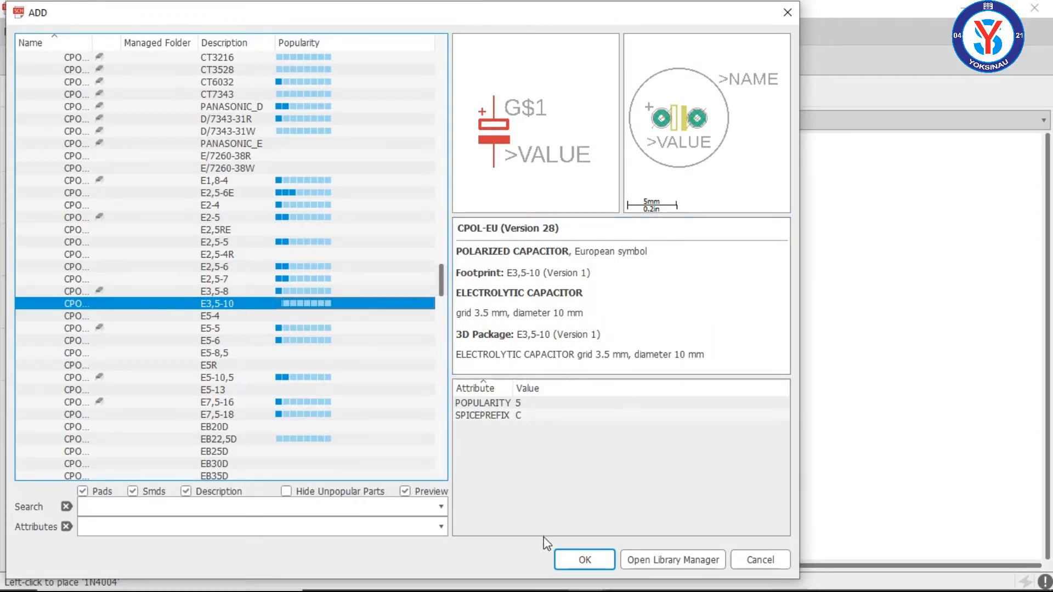
pyautogui.click(584, 560)
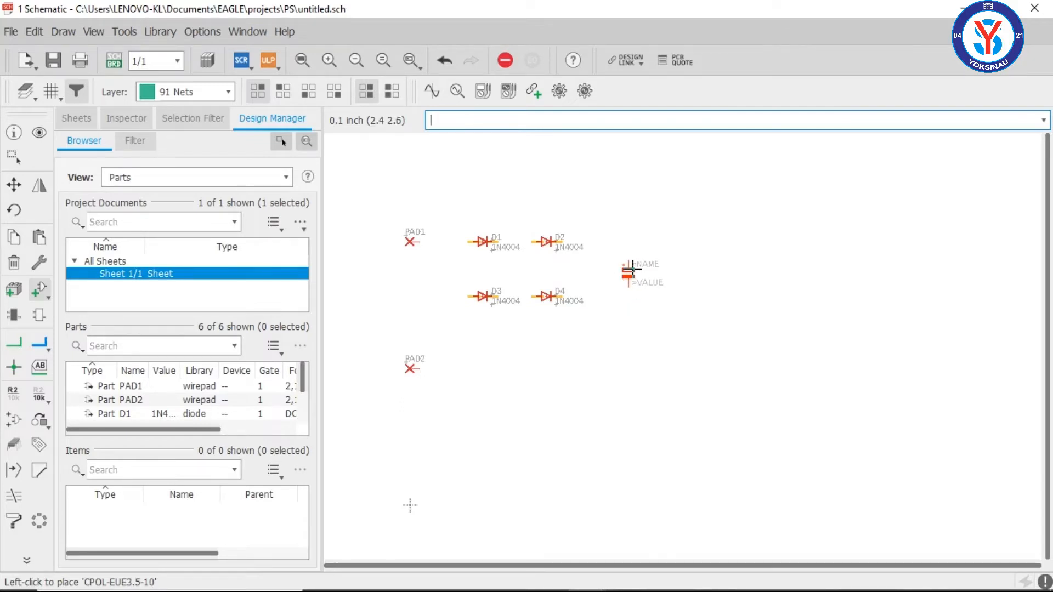
pyautogui.click(627, 270)
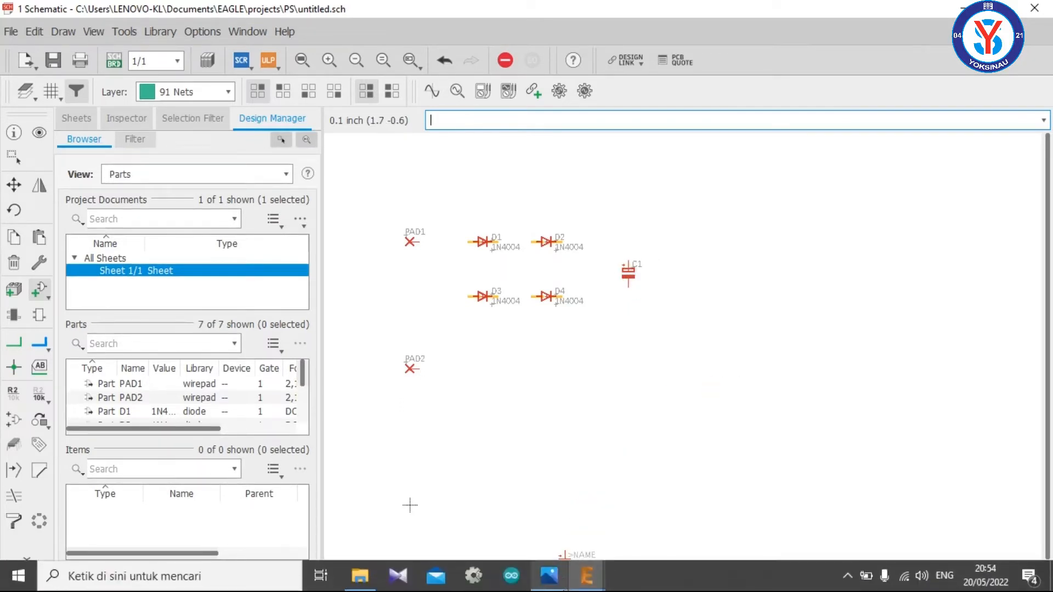
# Step: Check the next capacitor, C4, in the PS CIRCUIT.jpg reference image and return to the EAGLE schematic
pyautogui.moveTo(585, 582)
pyautogui.moveTo(548, 577)
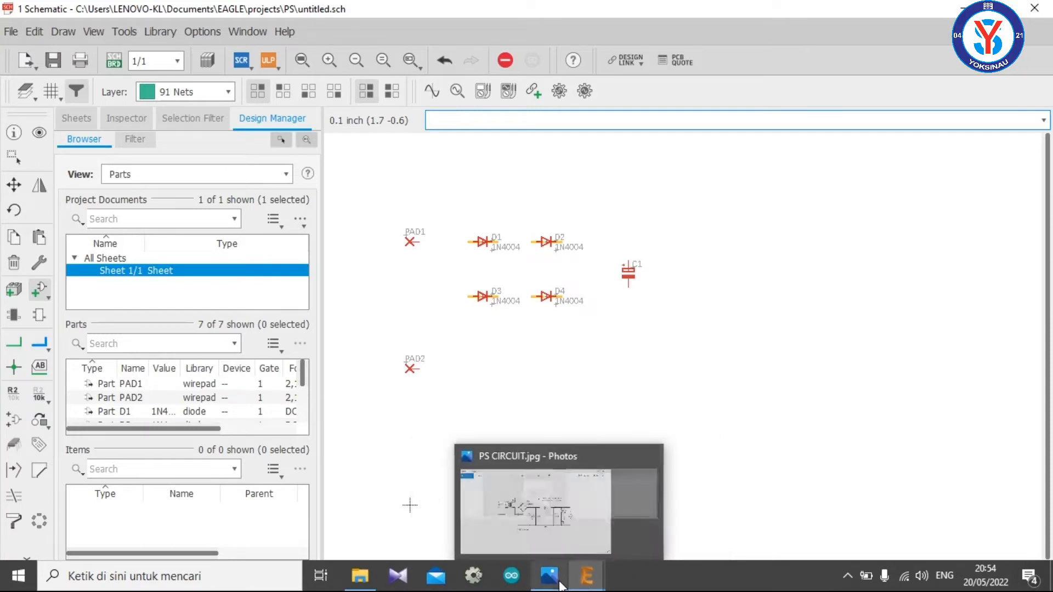
pyautogui.click(573, 509)
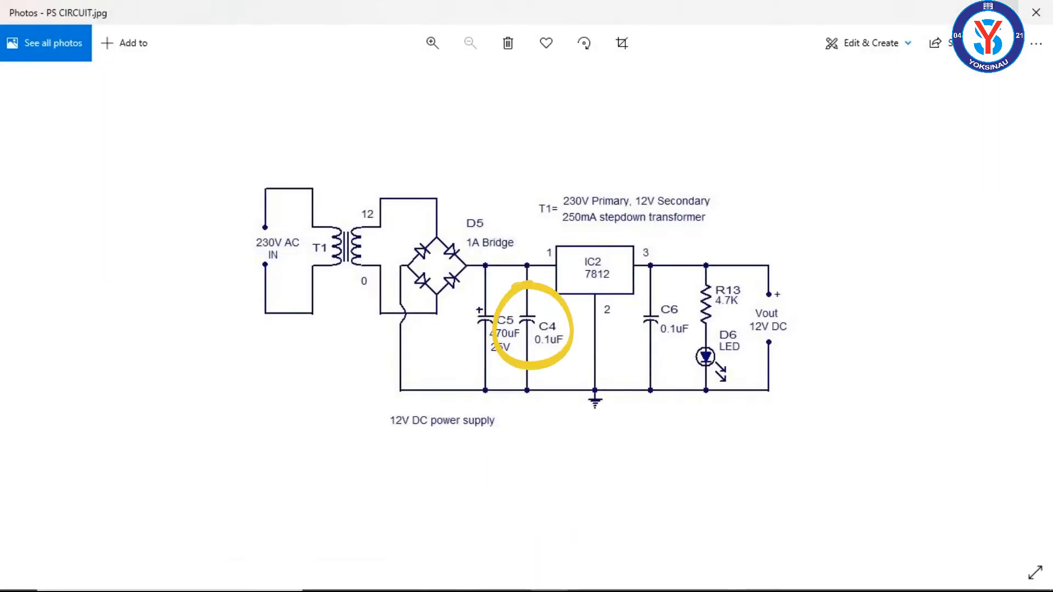
pyautogui.click(966, 12)
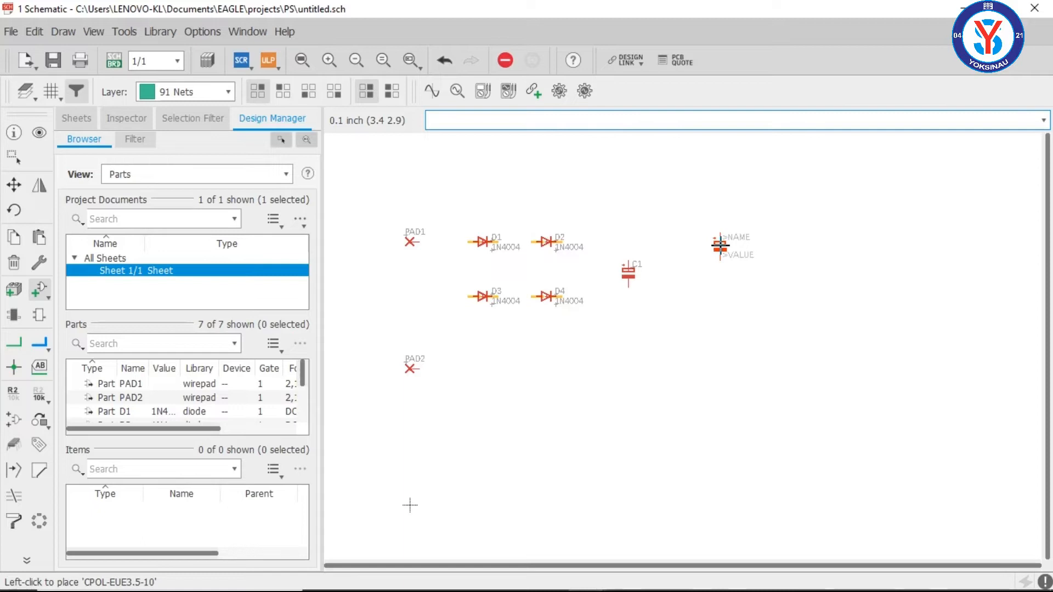
# Step: Expand the non-polarized C-EU capacitor in the rcl library and examine the footprints of its C025 to C150 variants
pyautogui.press('Escape')
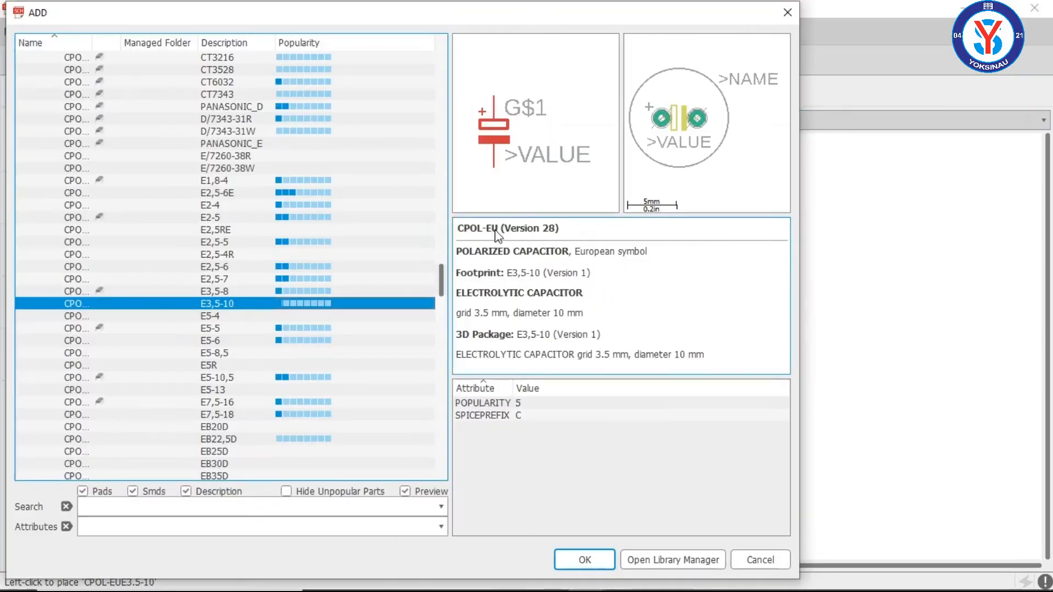
pyautogui.moveTo(439, 279); pyautogui.dragTo(443, 223)
pyautogui.click(38, 328)
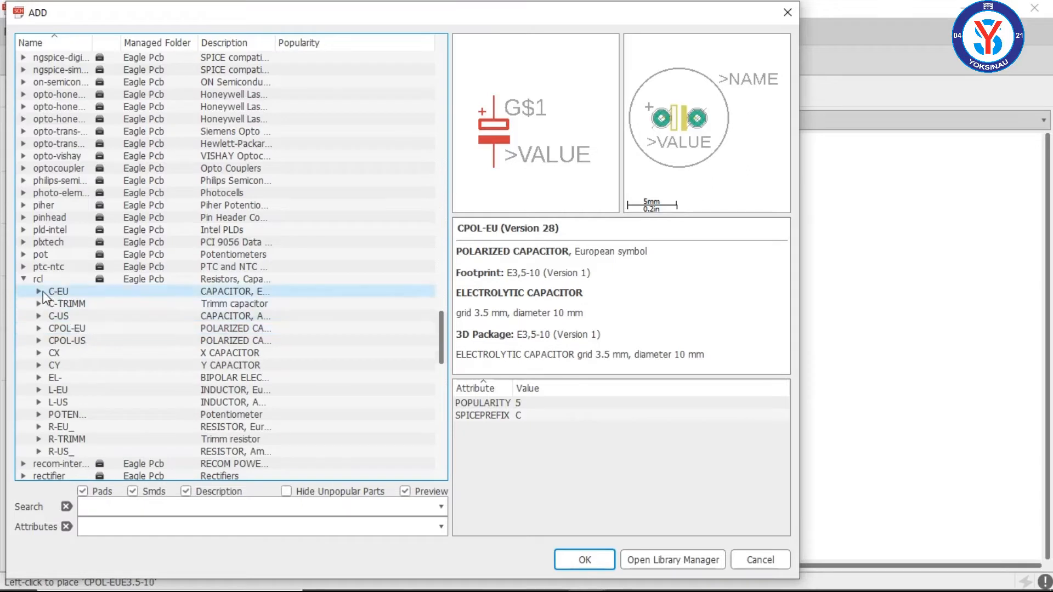
pyautogui.doubleClick(57, 292)
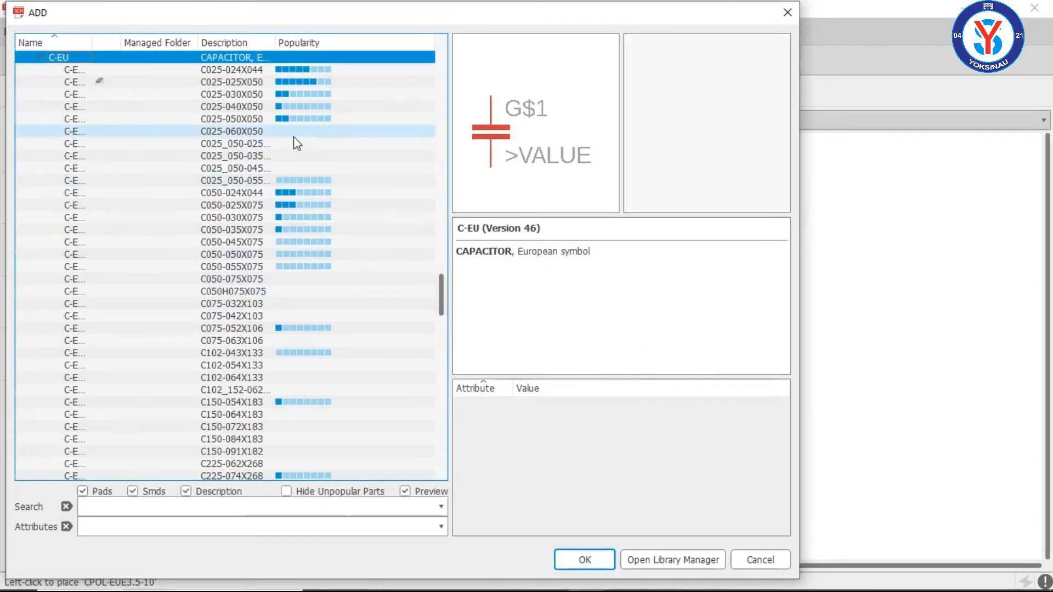
pyautogui.click(312, 184)
pyautogui.press('Down')
pyautogui.press('Down')
pyautogui.press('Down')
pyautogui.press('Down')
pyautogui.press('Down')
pyautogui.press('Down')
pyautogui.press('Down')
pyautogui.press('Down')
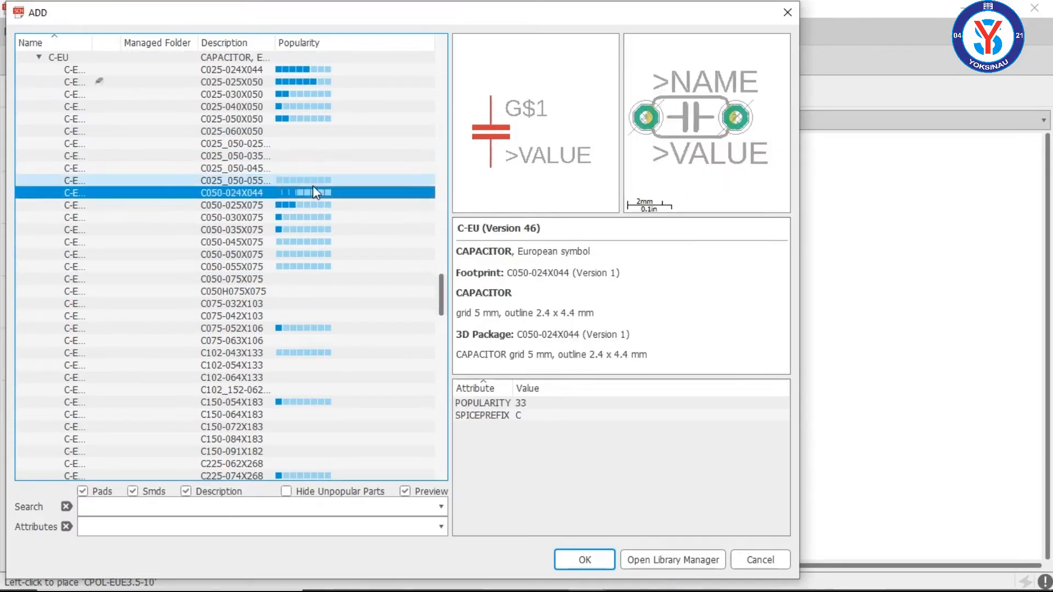
pyautogui.press('Down')
pyautogui.press('Down')
pyautogui.press('Down')
pyautogui.press('Down')
pyautogui.press('Down')
pyautogui.press('Down')
pyautogui.press('Down')
pyautogui.press('Down')
pyautogui.press('Down')
pyautogui.press('Down')
pyautogui.press('Down')
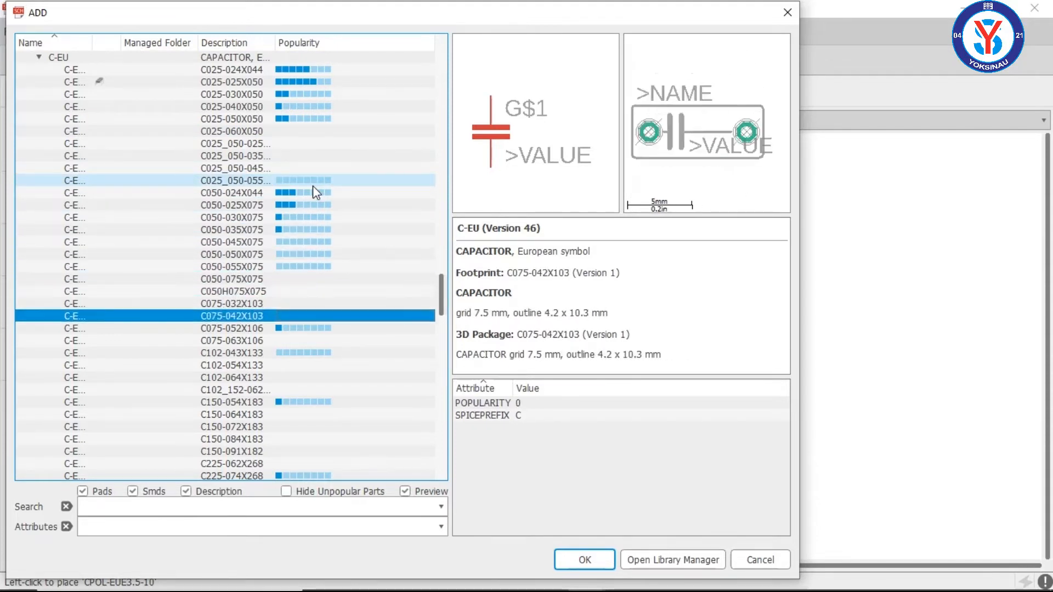
pyautogui.press('Down')
pyautogui.press('Down')
pyautogui.press('Down')
pyautogui.press('Down')
pyautogui.press('Down')
pyautogui.press('Down')
pyautogui.press('Down')
pyautogui.press('Down')
pyautogui.press('Down')
pyautogui.press('Down')
pyautogui.press('Down')
pyautogui.press('Down')
pyautogui.press('Down')
pyautogui.press('Down')
pyautogui.press('Down')
pyautogui.press('Down')
pyautogui.press('Down')
pyautogui.press('Down')
pyautogui.press('Down')
pyautogui.press('Down')
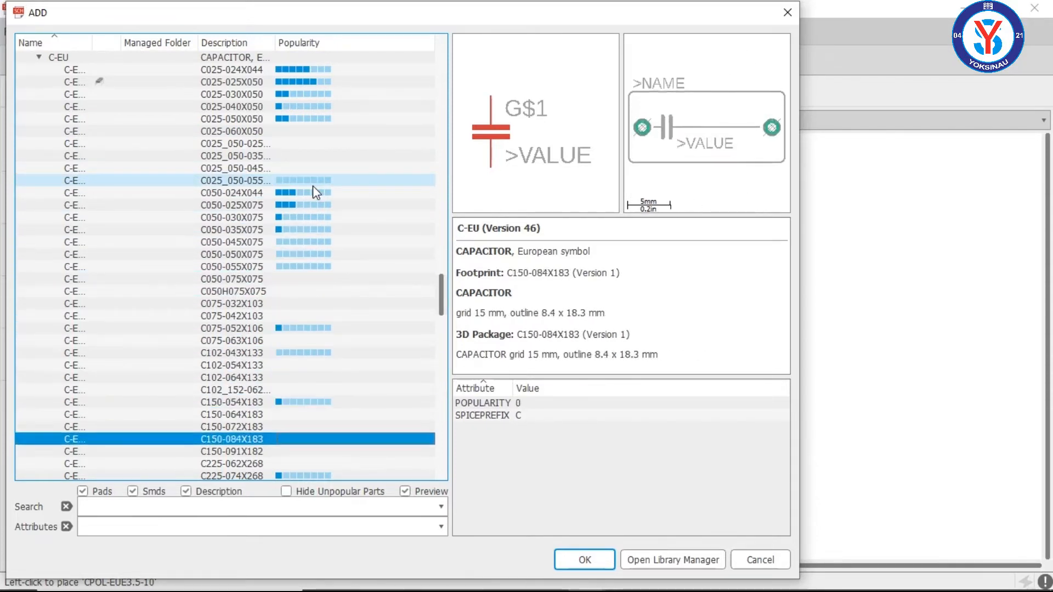
pyautogui.press('Down')
pyautogui.press('Down')
pyautogui.press('Down')
pyautogui.press('Down')
pyautogui.press('Down')
pyautogui.press('Down')
pyautogui.press('Down')
pyautogui.press('Down')
pyautogui.press('Down')
pyautogui.press('Down')
pyautogui.press('Down')
pyautogui.press('Down')
pyautogui.press('Down')
pyautogui.press('Down')
pyautogui.press('Down')
pyautogui.press('Down')
pyautogui.press('Down')
pyautogui.press('Down')
pyautogui.press('Down')
pyautogui.press('Down')
pyautogui.press('Up')
pyautogui.press('Up')
pyautogui.press('Up')
pyautogui.press('Up')
pyautogui.press('Up')
pyautogui.press('Up')
pyautogui.press('Up')
pyautogui.press('Up')
pyautogui.press('Up')
pyautogui.press('Up')
pyautogui.press('Up')
pyautogui.press('Up')
pyautogui.press('Up')
pyautogui.press('Up')
pyautogui.press('Up')
pyautogui.press('Up')
pyautogui.press('Up')
pyautogui.press('Up')
pyautogui.press('Up')
pyautogui.press('Up')
# Step: Place one C-EU capacitor with the C025-025X050 footprint beside C1 at about (2.9, 2.6) inch
pyautogui.press('Up')
pyautogui.press('Up')
pyautogui.press('Up')
pyautogui.press('Up')
pyautogui.press('Up')
pyautogui.press('Up')
pyautogui.press('Up')
pyautogui.press('Up')
pyautogui.press('Up')
pyautogui.press('Up')
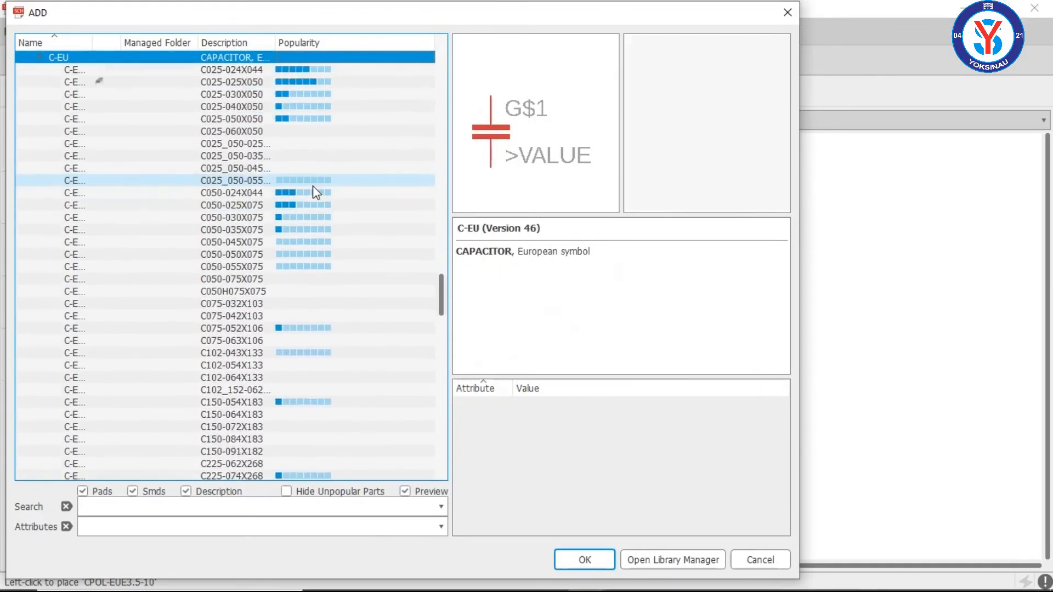
pyautogui.press('Down')
pyautogui.press('Down')
pyautogui.press('Down')
pyautogui.press('Up')
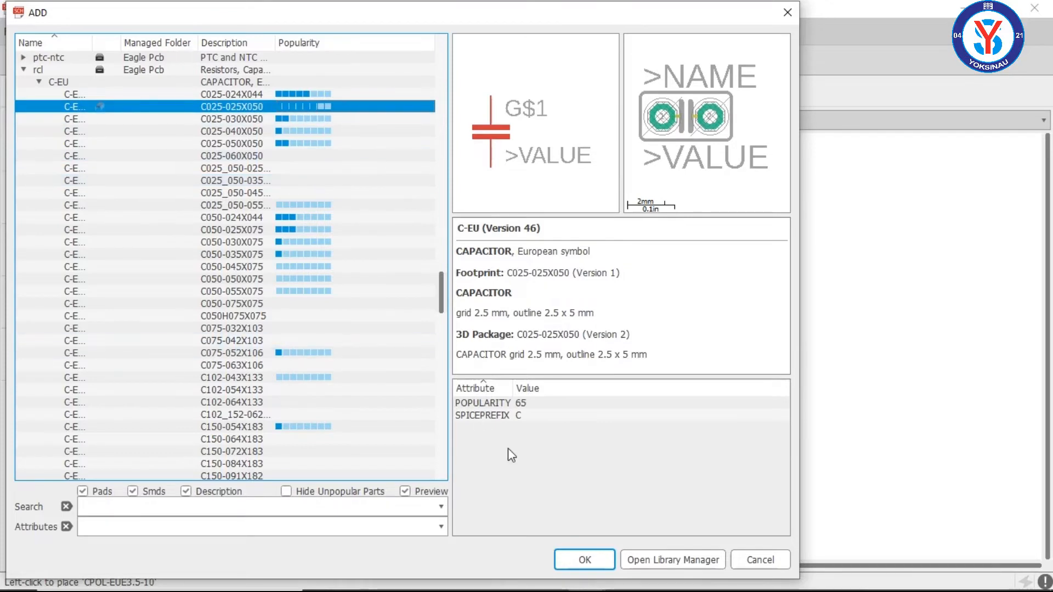
pyautogui.click(585, 560)
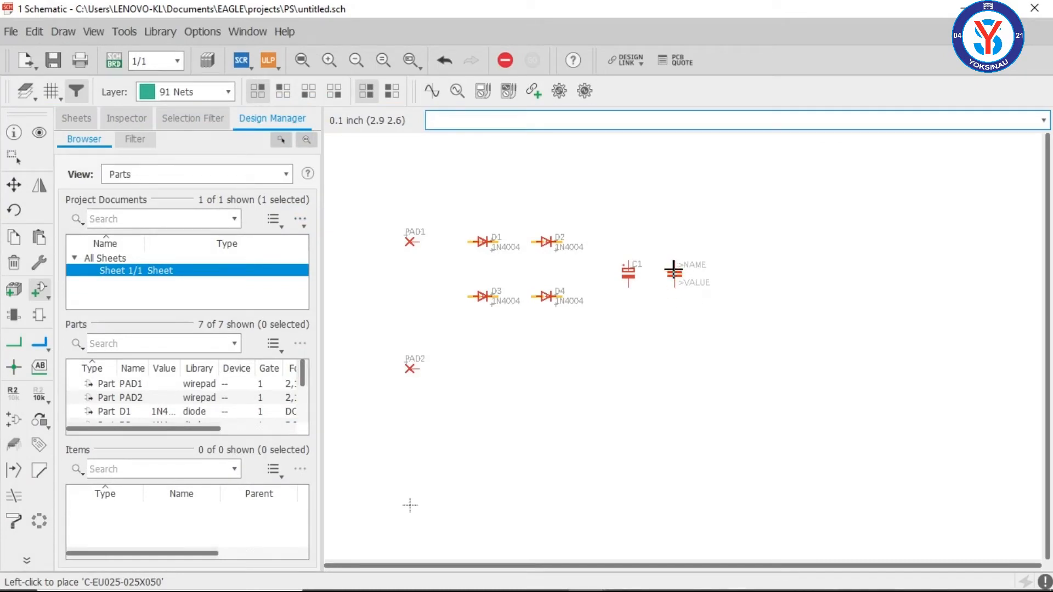
pyautogui.click(675, 271)
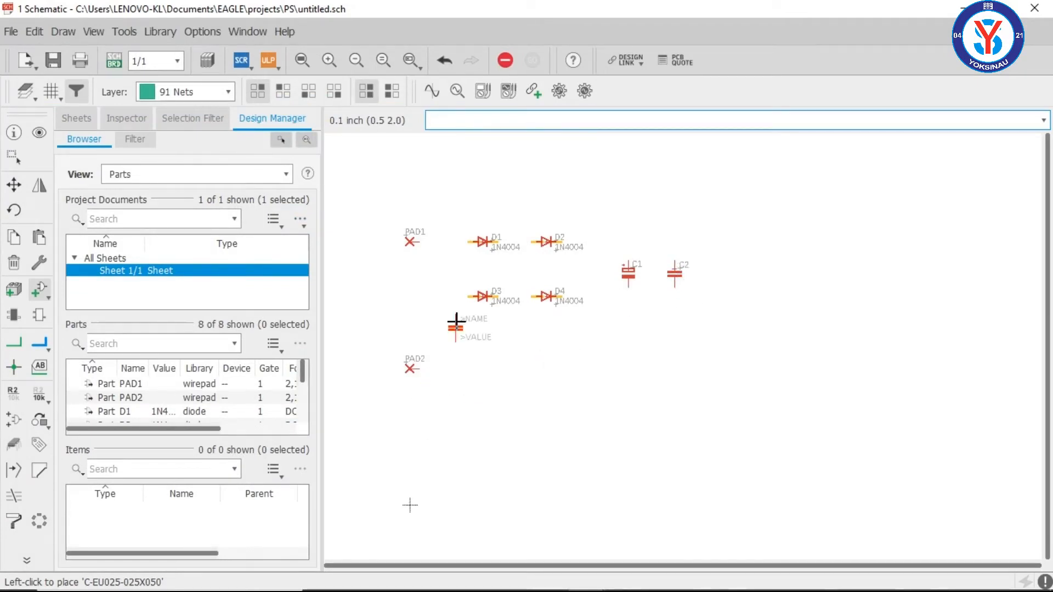
pyautogui.press('Escape')
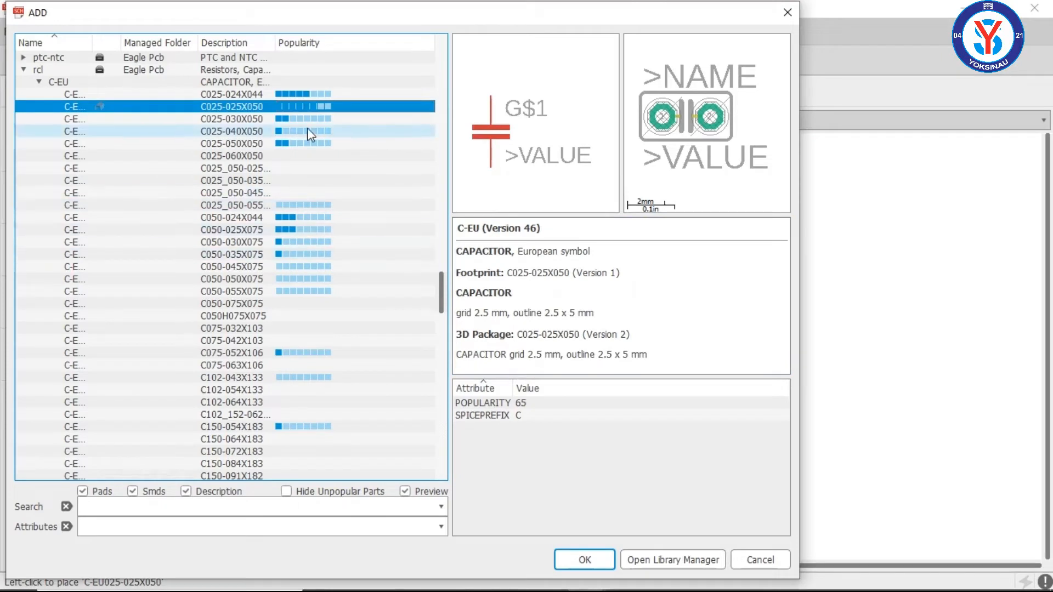
# Step: Collapse the rcl library and search the part libraries for 78
pyautogui.click(24, 69)
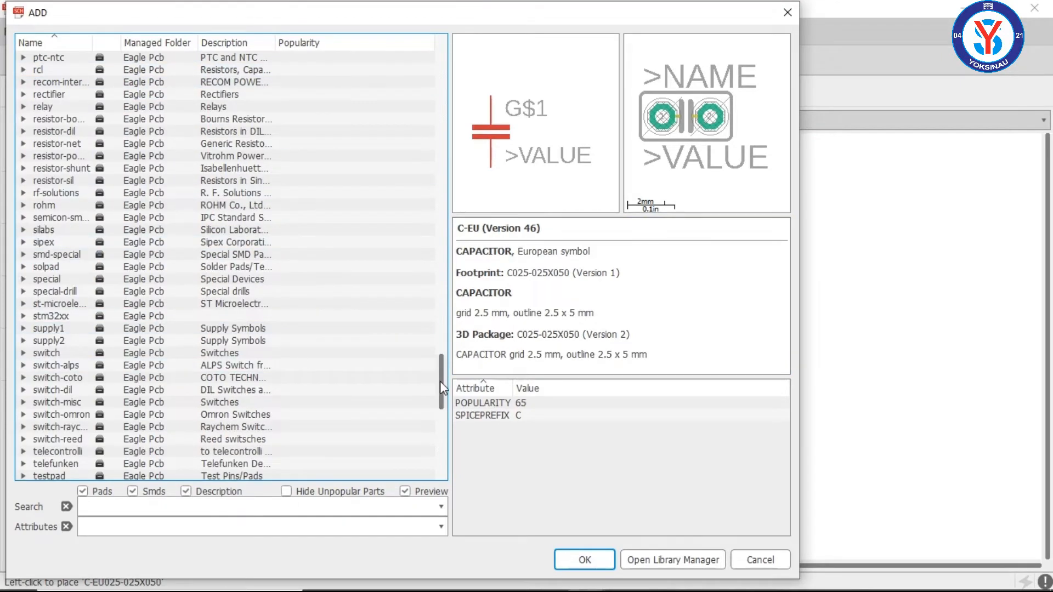
pyautogui.click(294, 509)
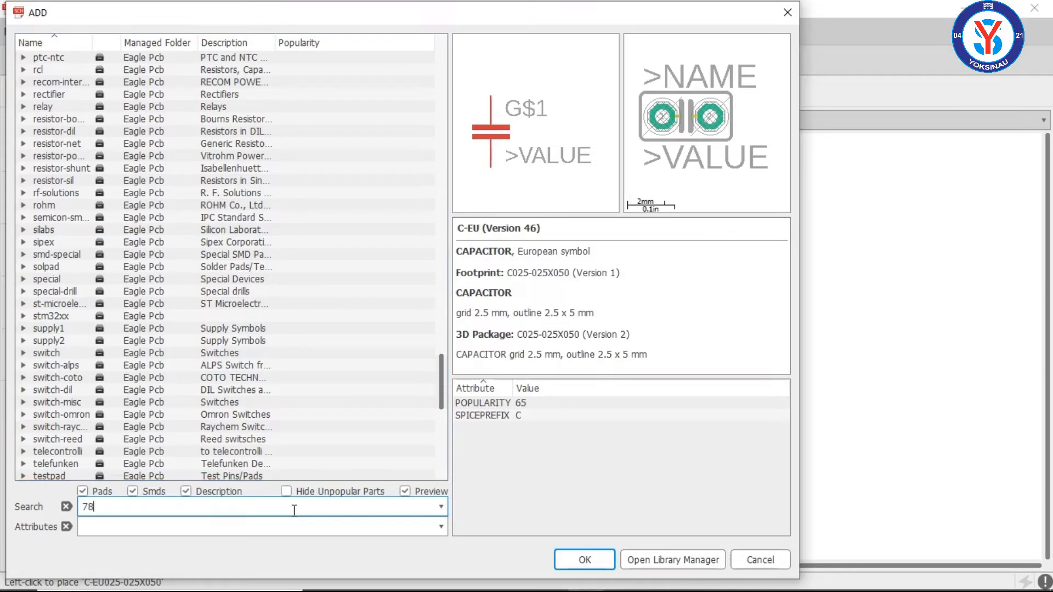
pyautogui.press('Return')
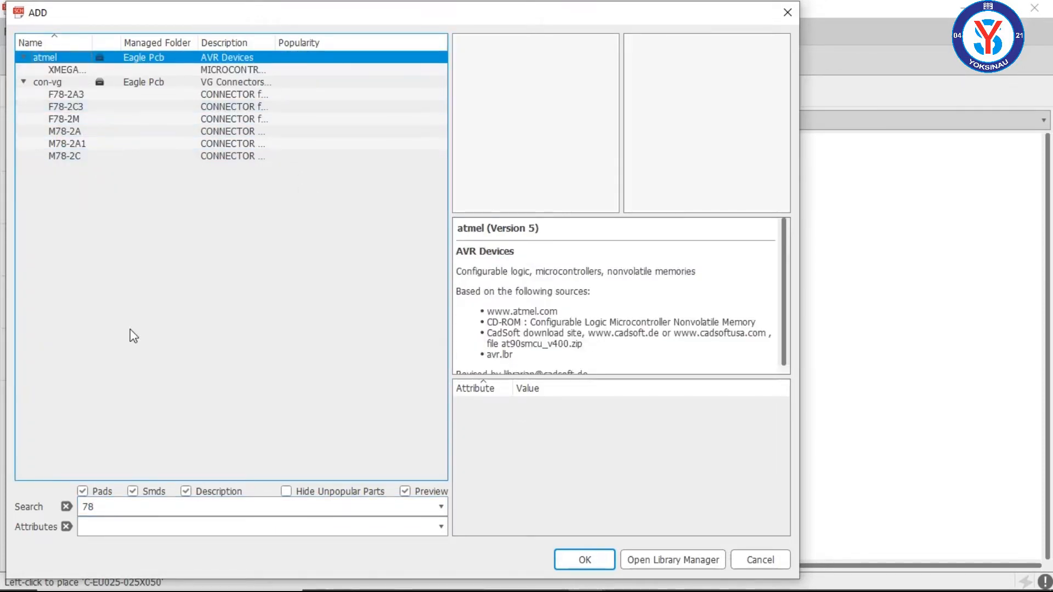
# Step: Search the part libraries for regulator and expand the 78* positive voltage regulators in the linear library
pyautogui.click(139, 508)
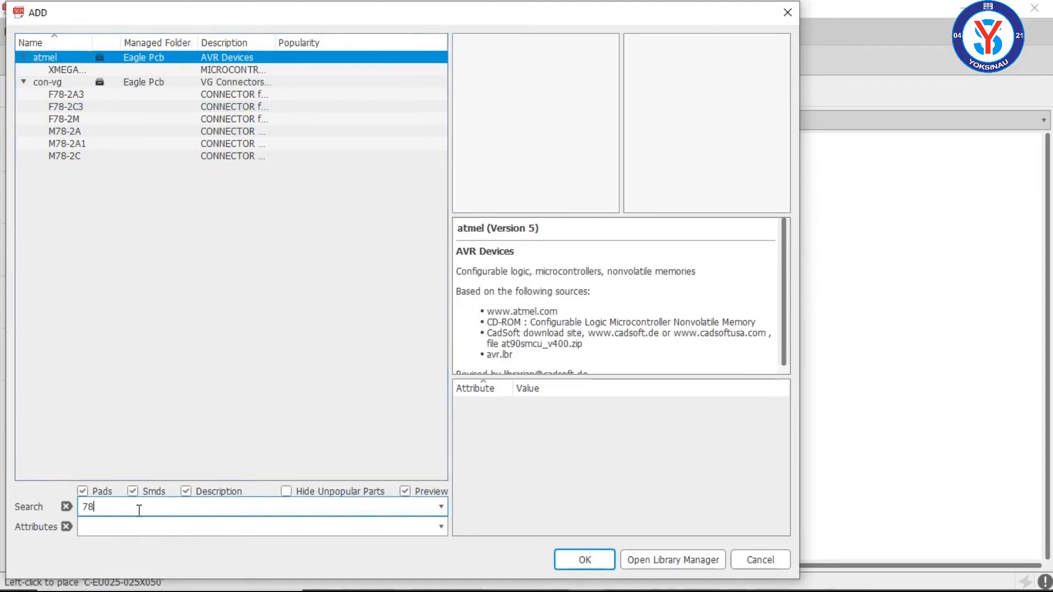
pyautogui.write('regulator')
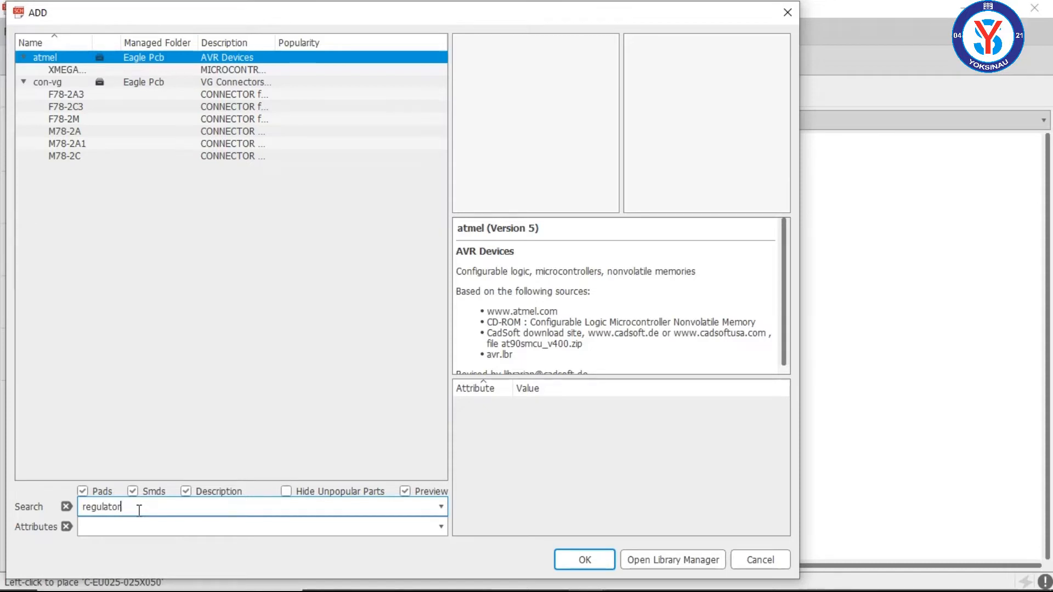
pyautogui.press('Return')
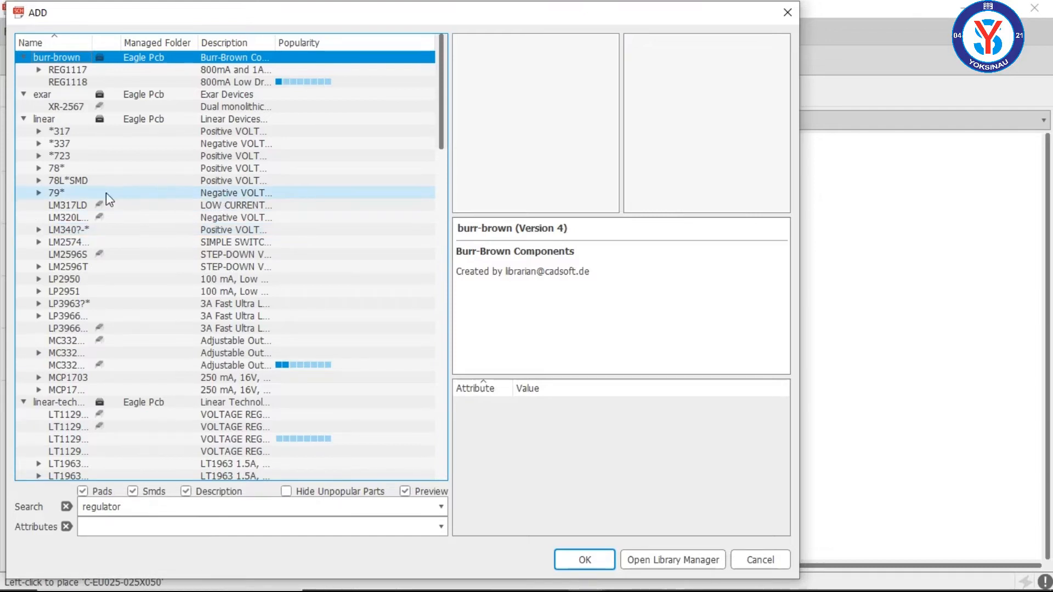
pyautogui.click(38, 168)
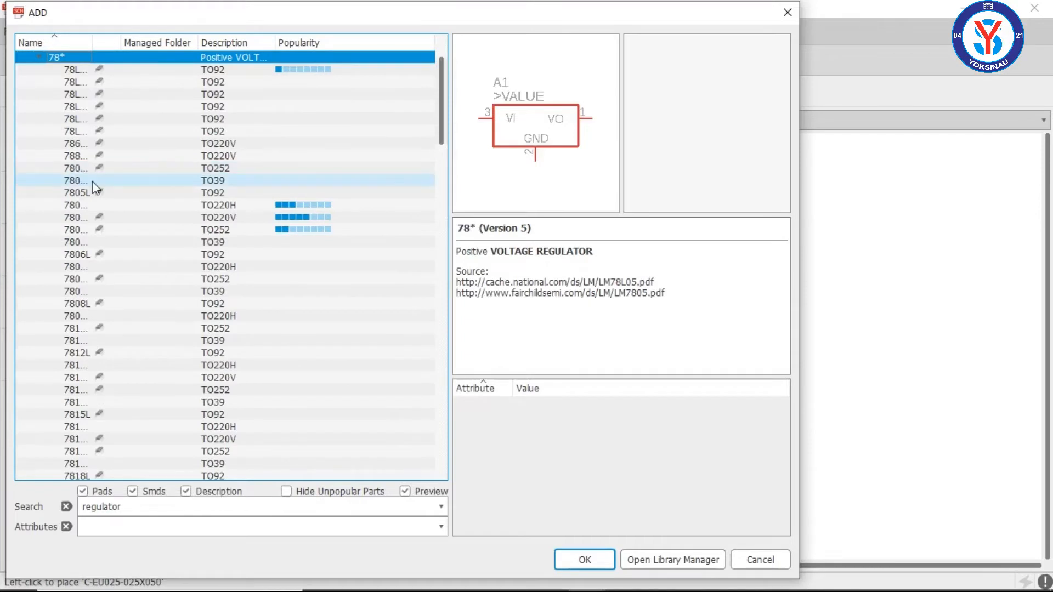
pyautogui.click(39, 57)
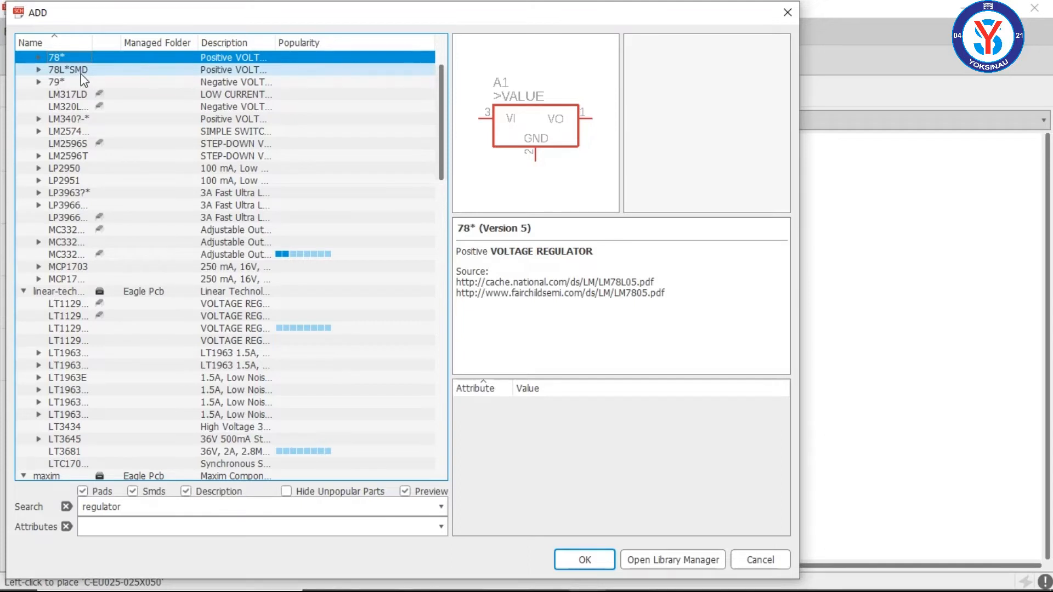
pyautogui.click(39, 57)
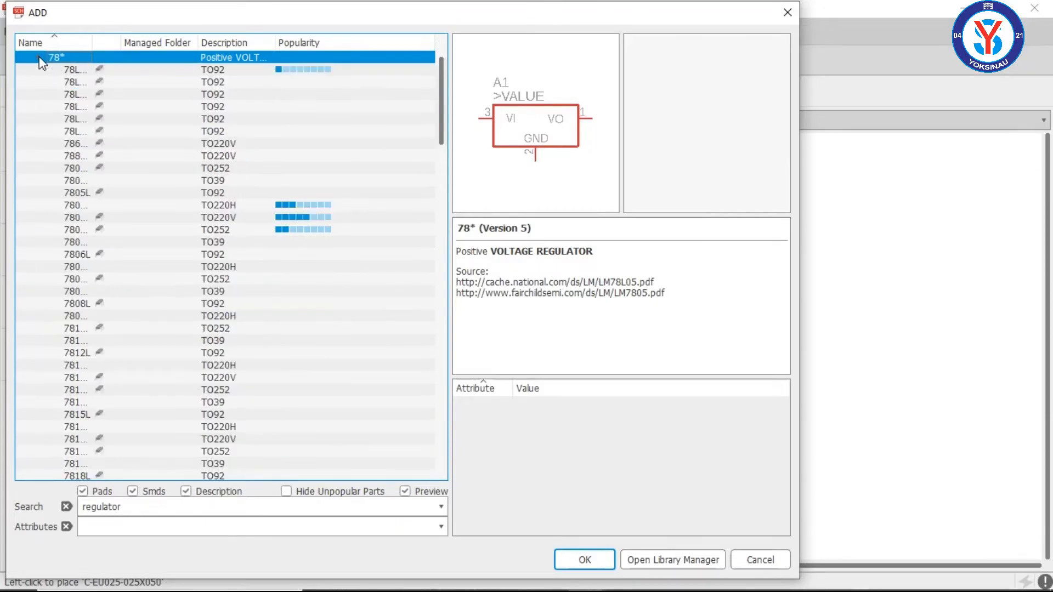
# Step: Place one 7805TV voltage regulator with the TO220V footprint to the right of C2 at about (3.6, 2.9) inch
pyautogui.click(83, 69)
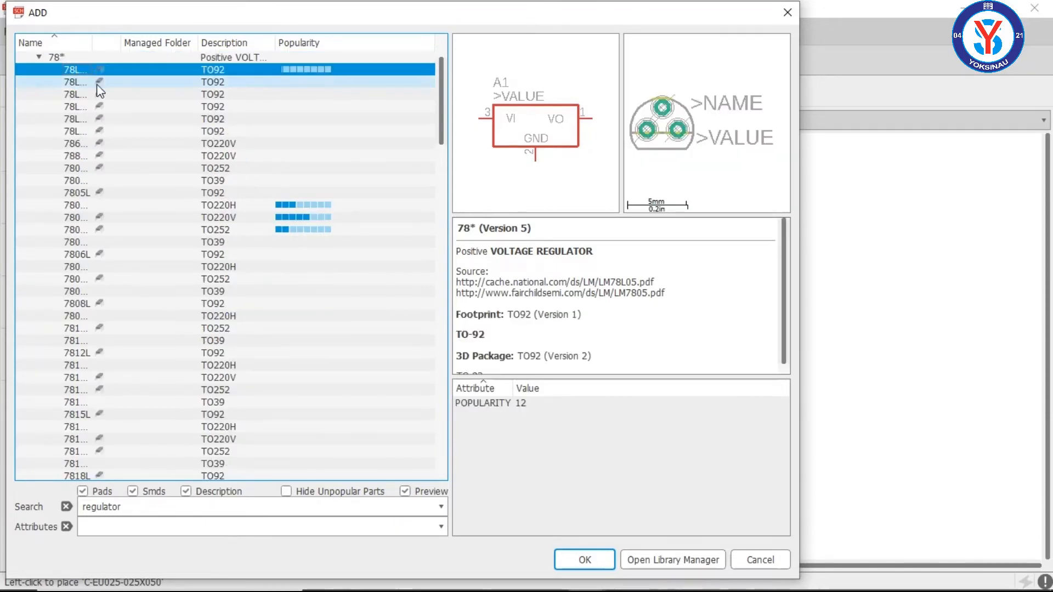
pyautogui.click(105, 82)
pyautogui.click(121, 218)
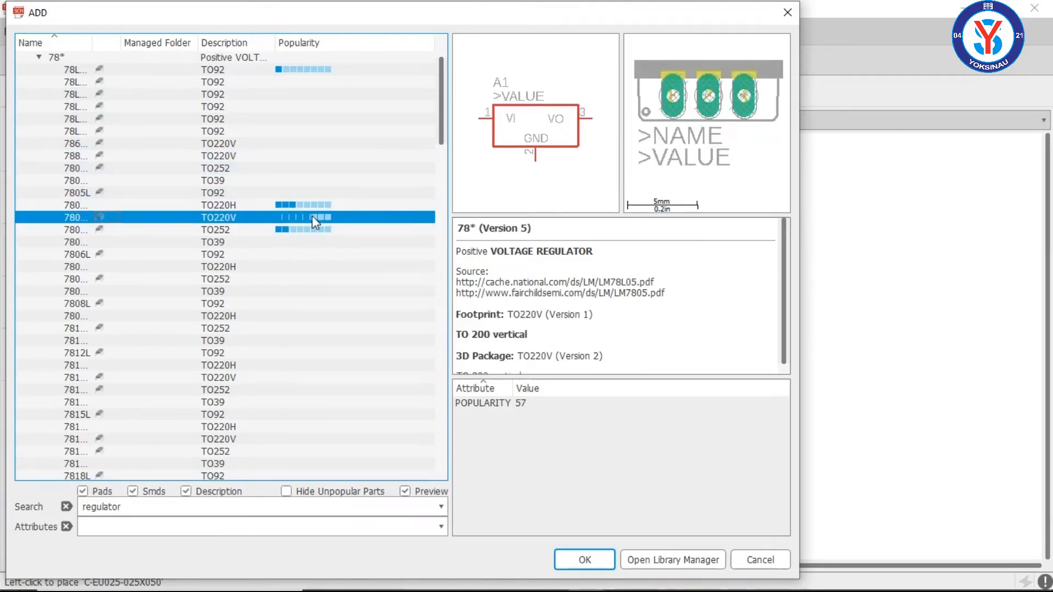
pyautogui.click(584, 559)
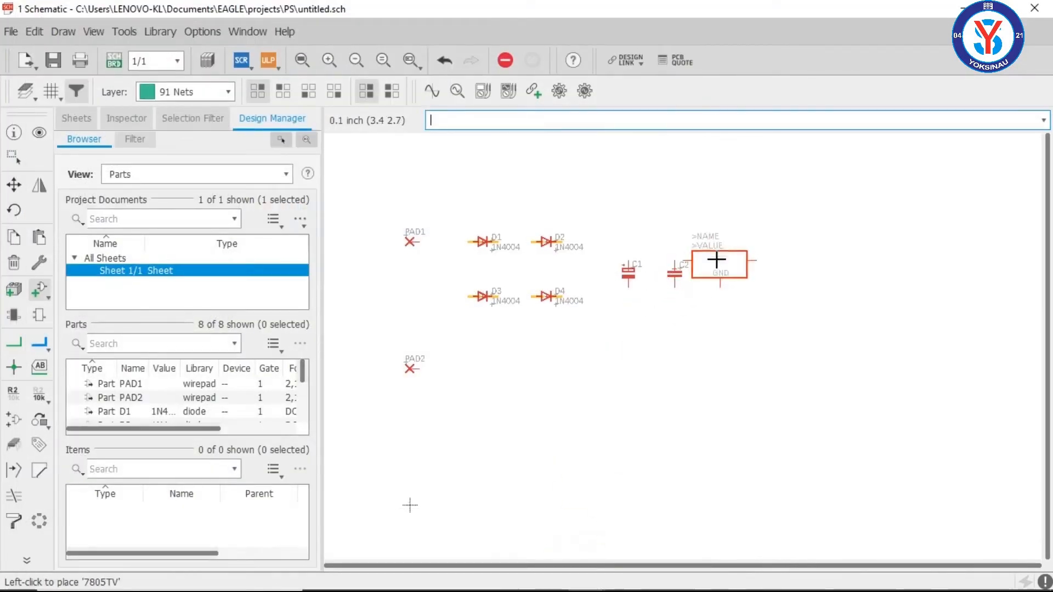
pyautogui.click(741, 243)
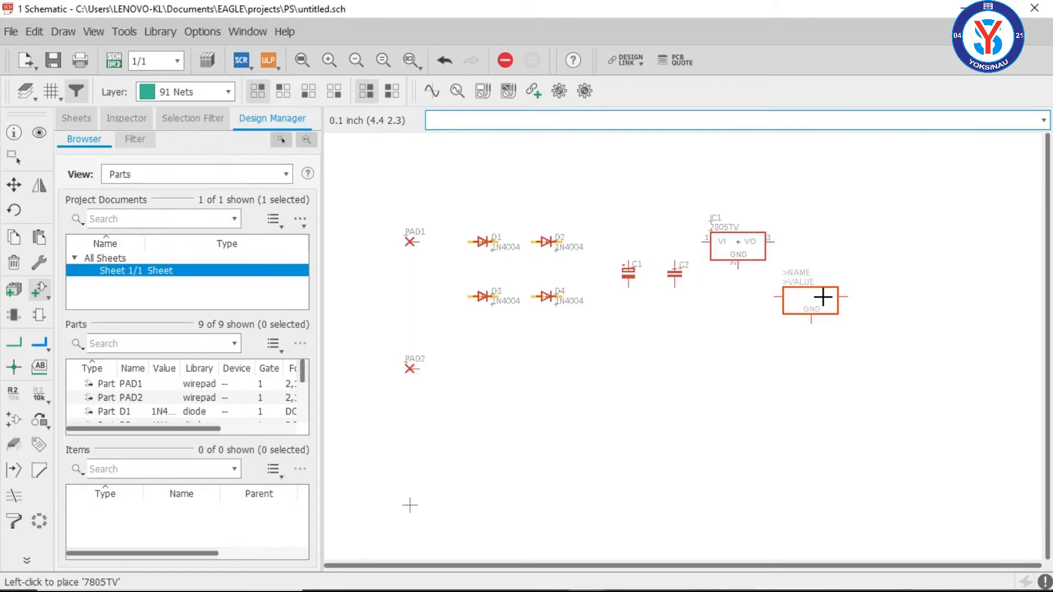
pyautogui.press('Escape')
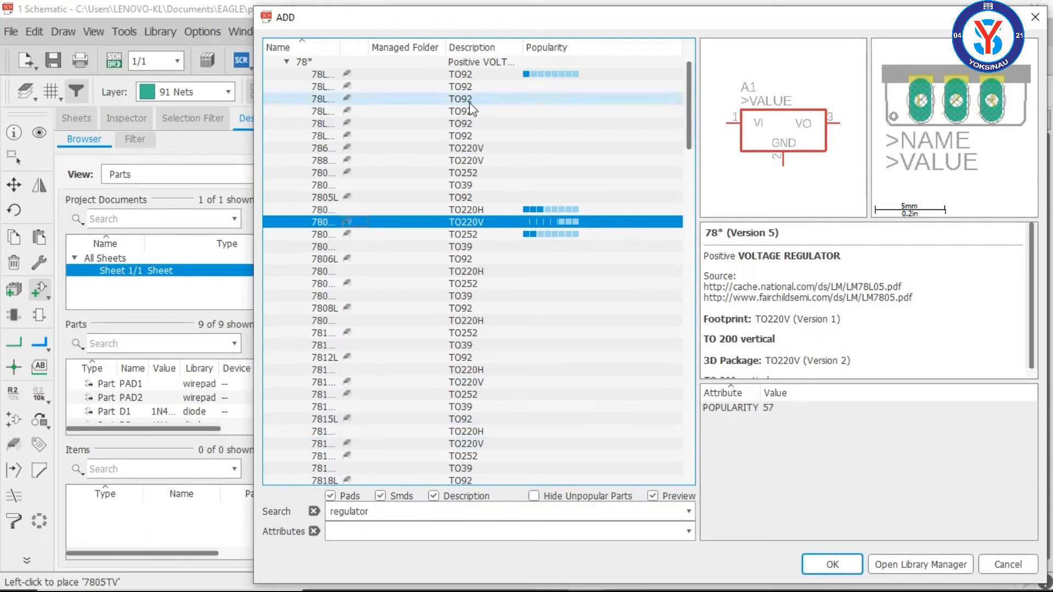
# Step: Clear the part search and place a C-EU capacitor with the C025-025X050 footprint right of the regulator at about (4.3, 2.6) inch
pyautogui.click(317, 512)
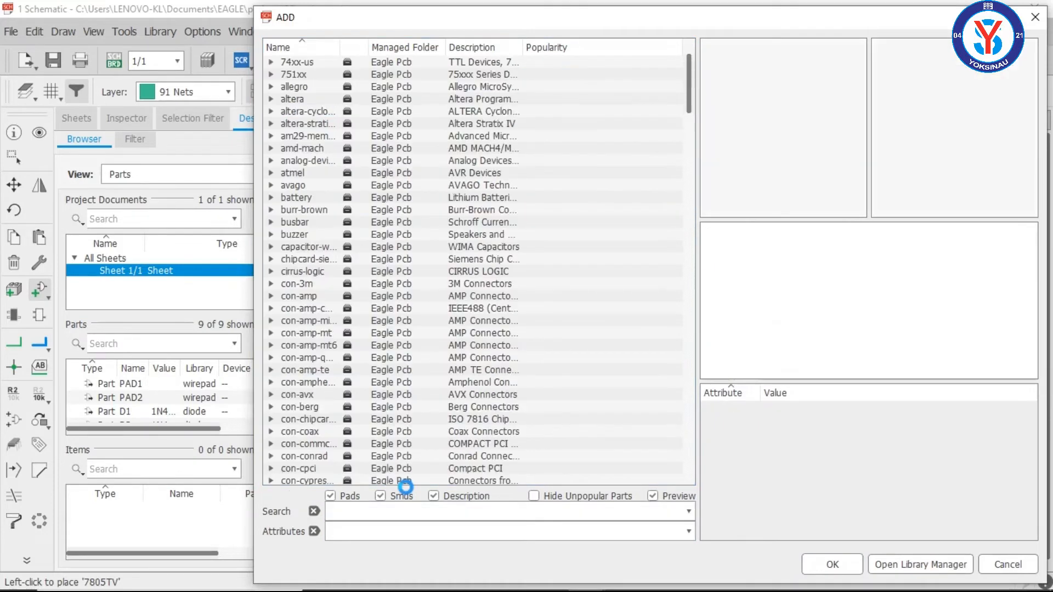
pyautogui.moveTo(690, 77); pyautogui.dragTo(688, 375)
pyautogui.doubleClick(317, 174)
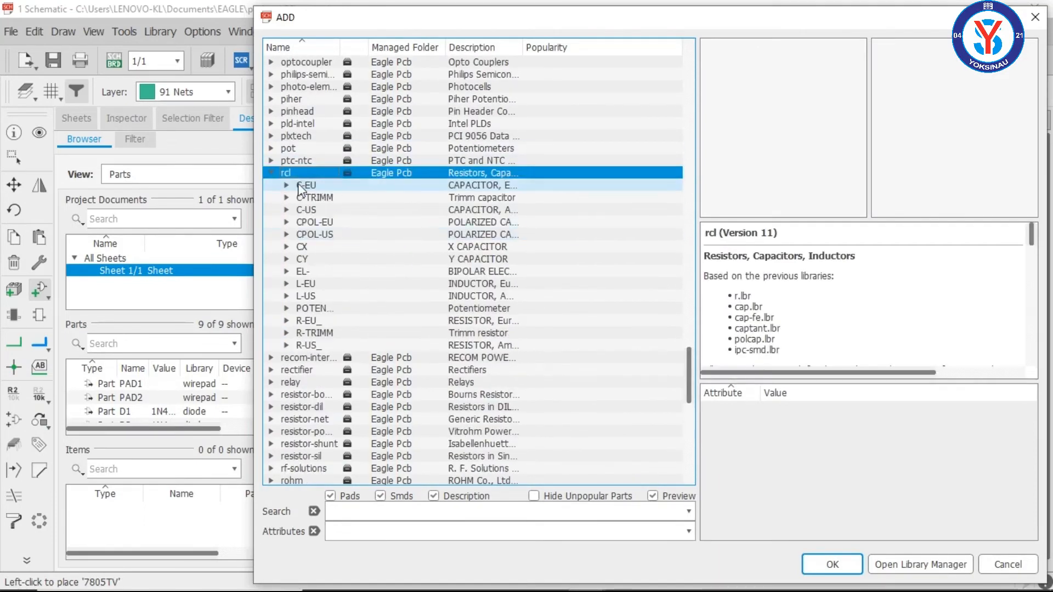
pyautogui.doubleClick(307, 186)
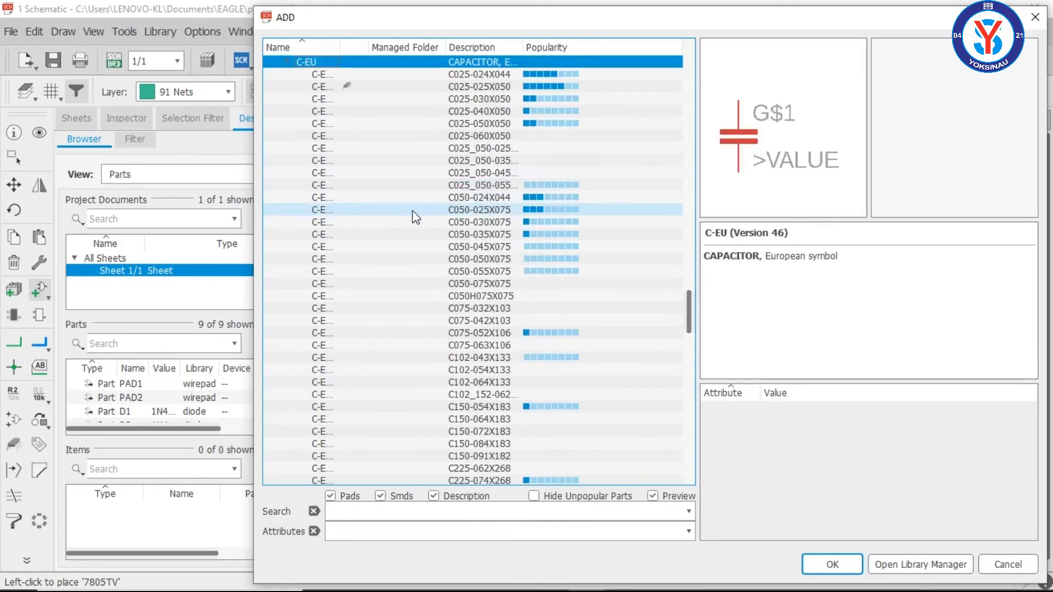
pyautogui.click(521, 84)
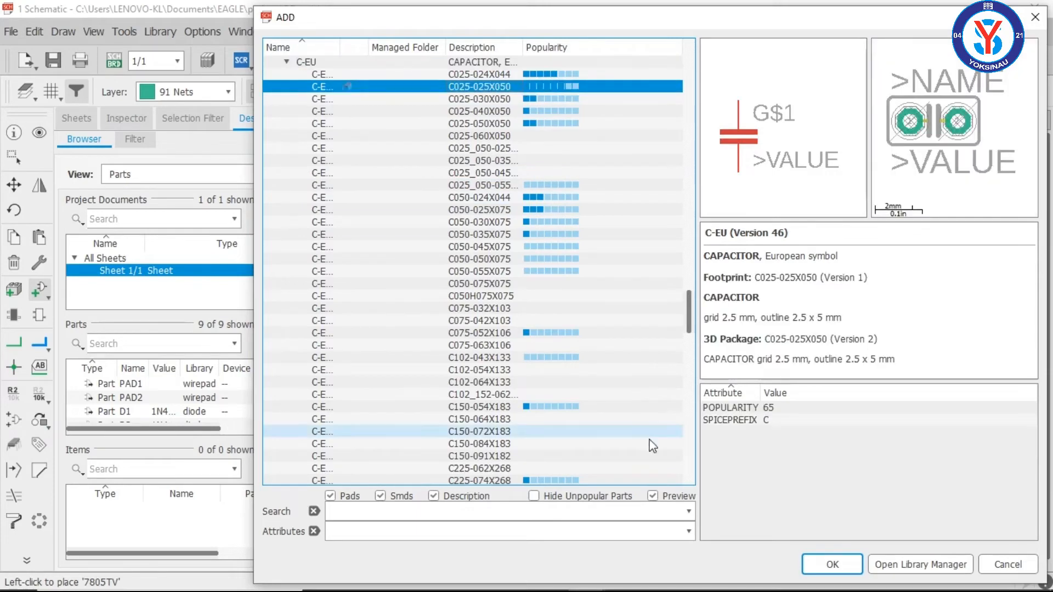
pyautogui.click(825, 564)
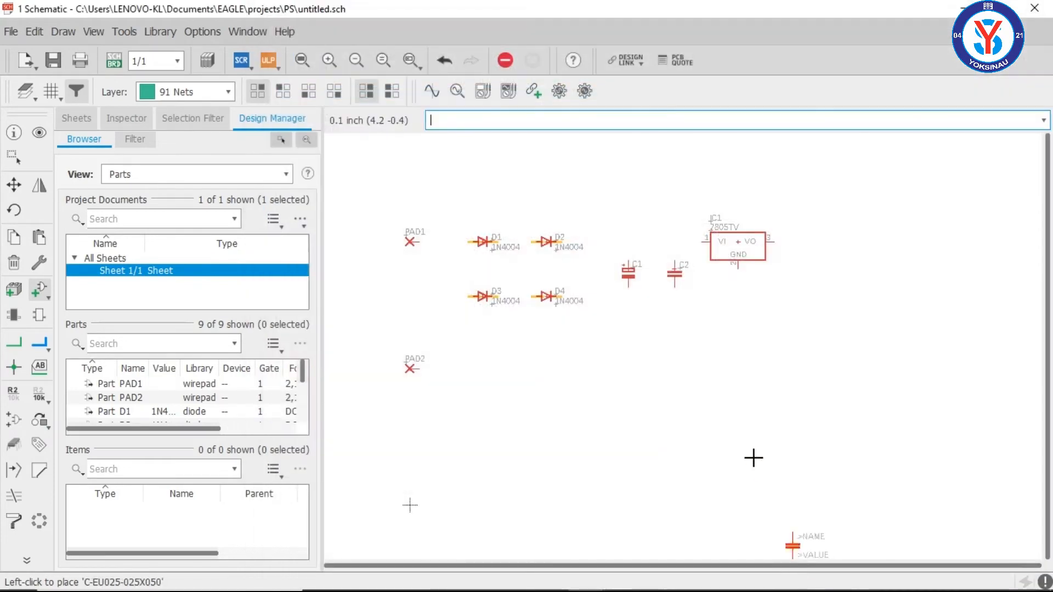
pyautogui.click(799, 266)
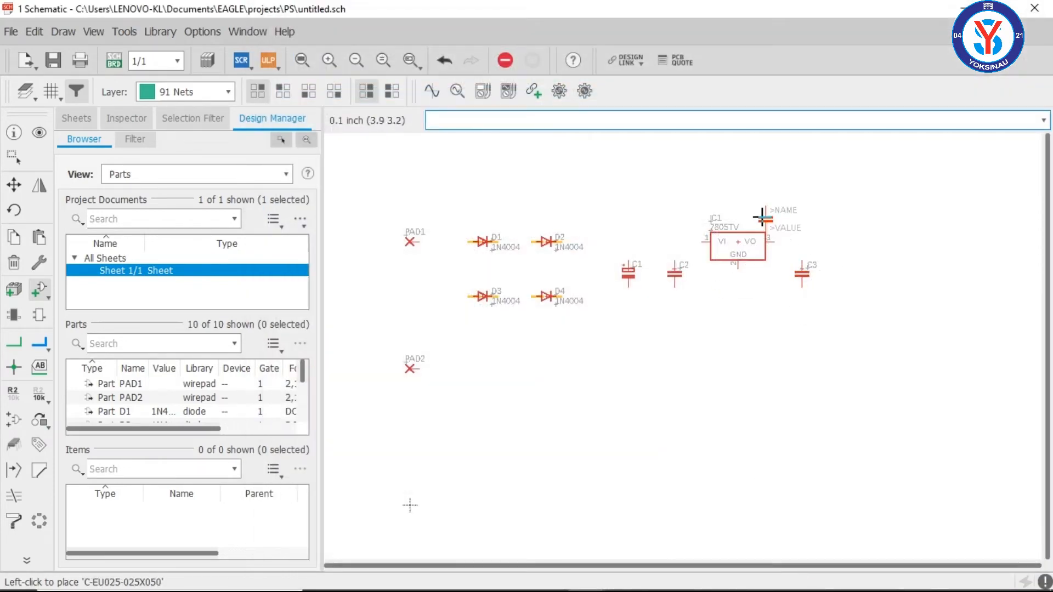
pyautogui.press('Escape')
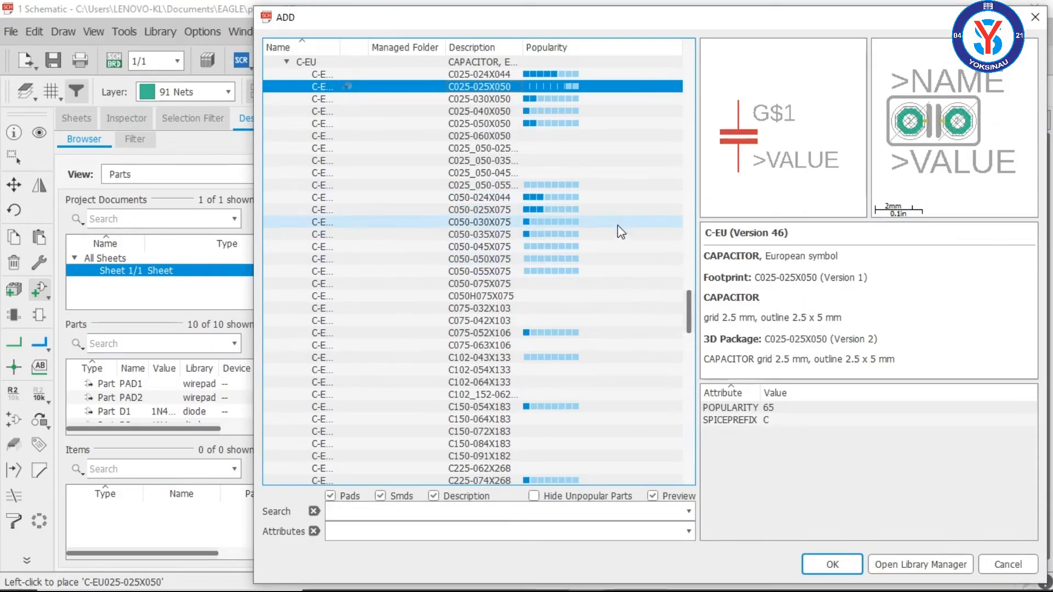
# Step: Place an R-EU_ resistor with the 0204/7 footprint, rotated vertically, to the right of C3 at about (4.8, 2.6) inch
pyautogui.click(288, 62)
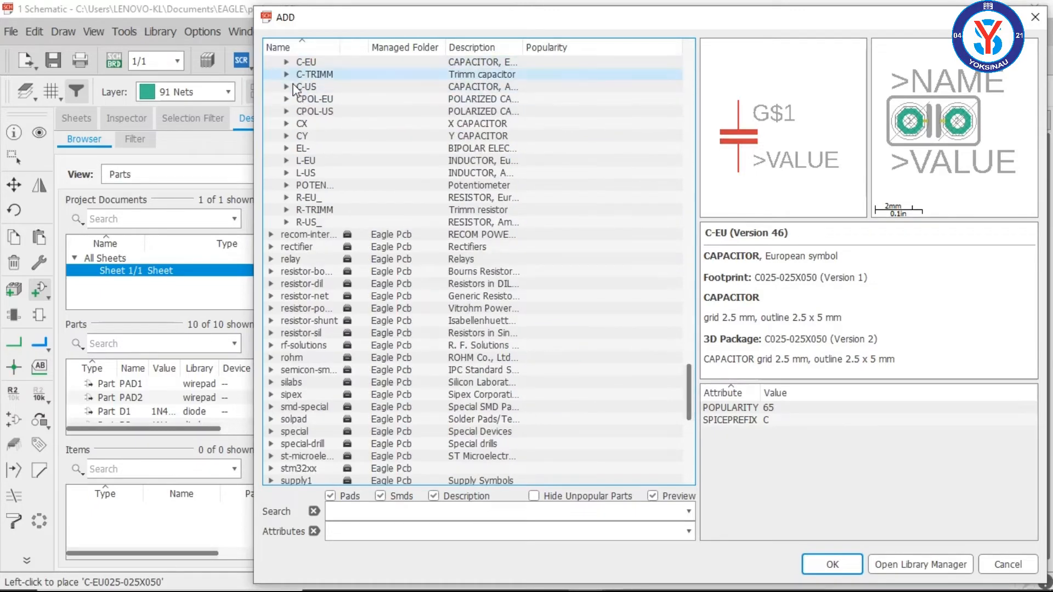
pyautogui.click(286, 198)
pyautogui.click(480, 87)
pyautogui.click(482, 102)
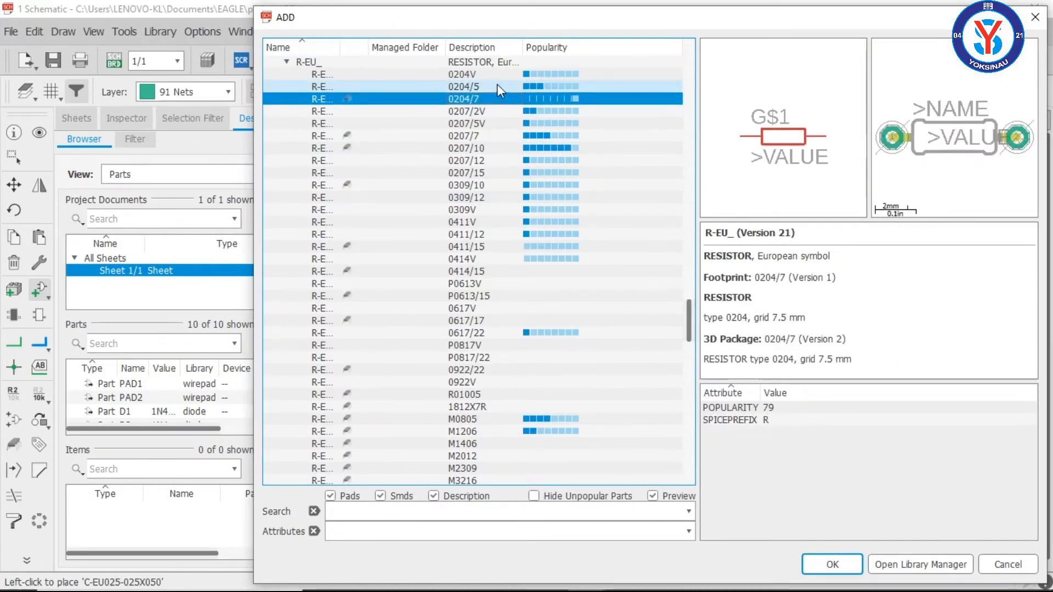
pyautogui.click(496, 85)
pyautogui.click(500, 98)
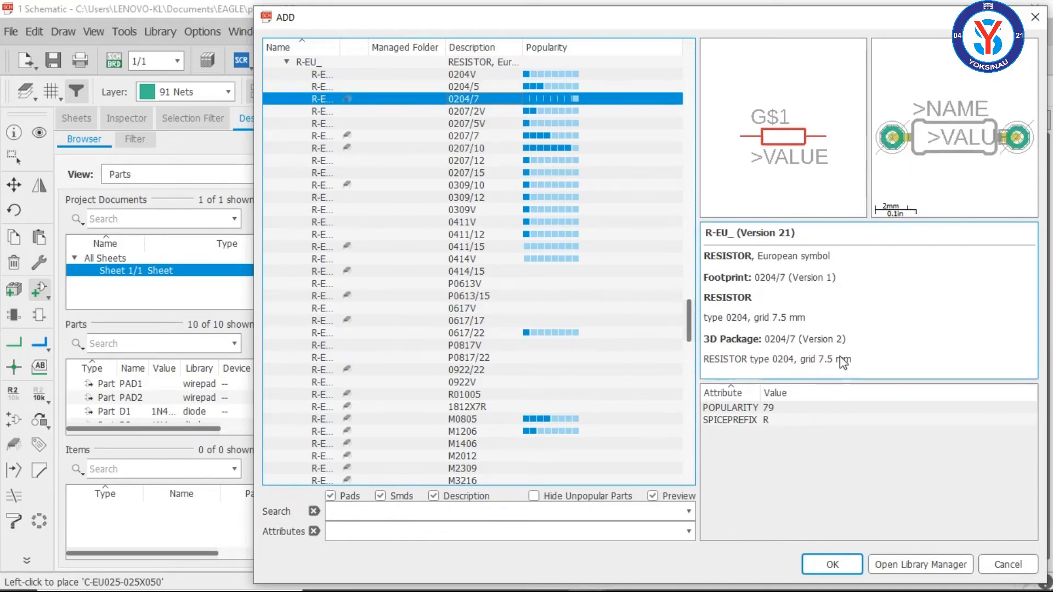
pyautogui.click(831, 566)
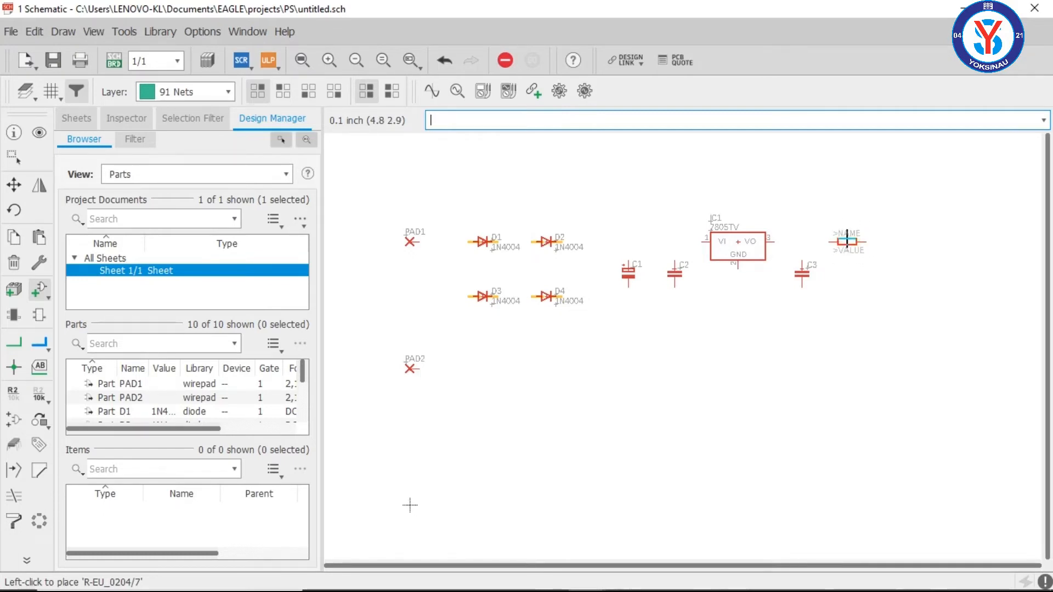
pyautogui.rightClick(847, 240)
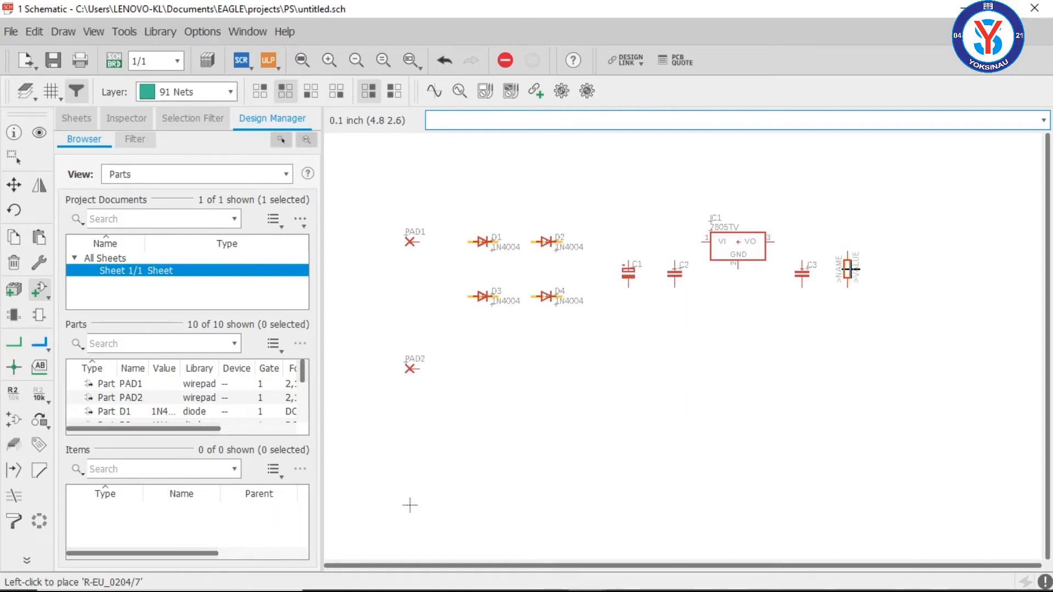
pyautogui.click(848, 268)
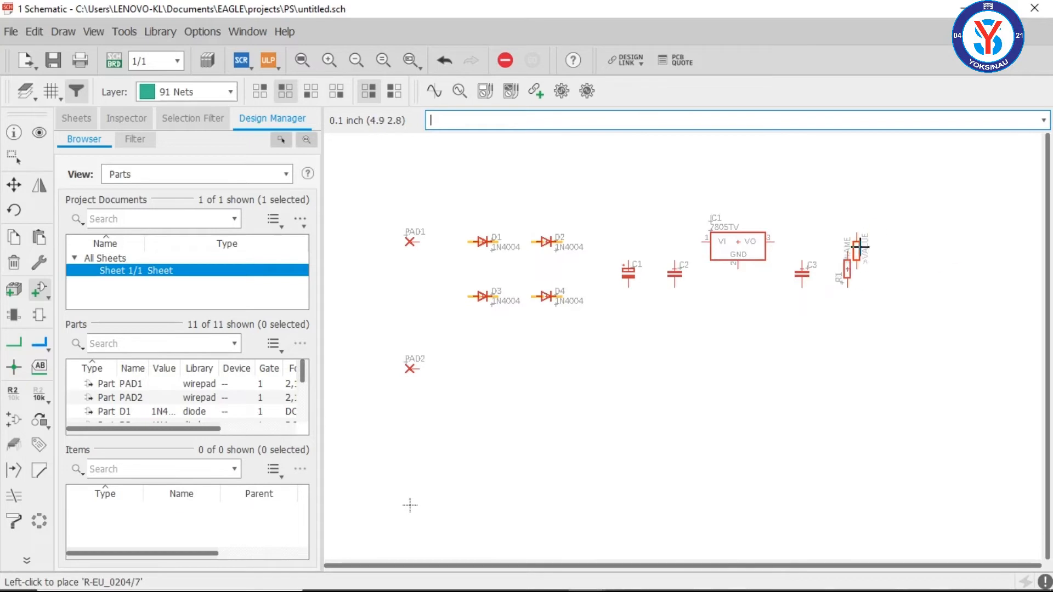
pyautogui.press('Escape')
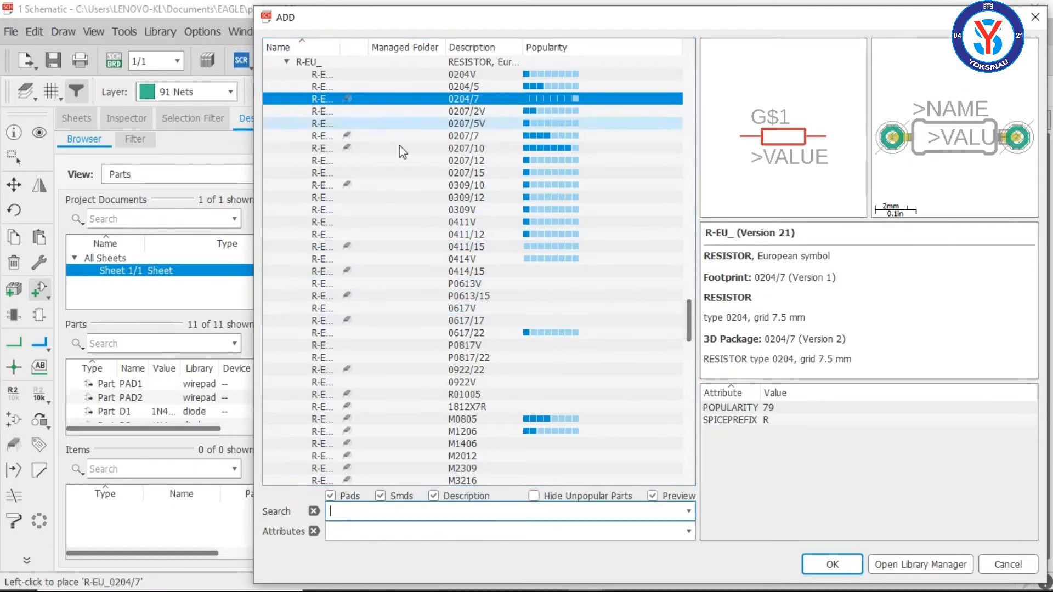
# Step: Collapse the R-EU_ group and choose the LED part with the LED5MM footprint from the led library for placement
pyautogui.click(286, 62)
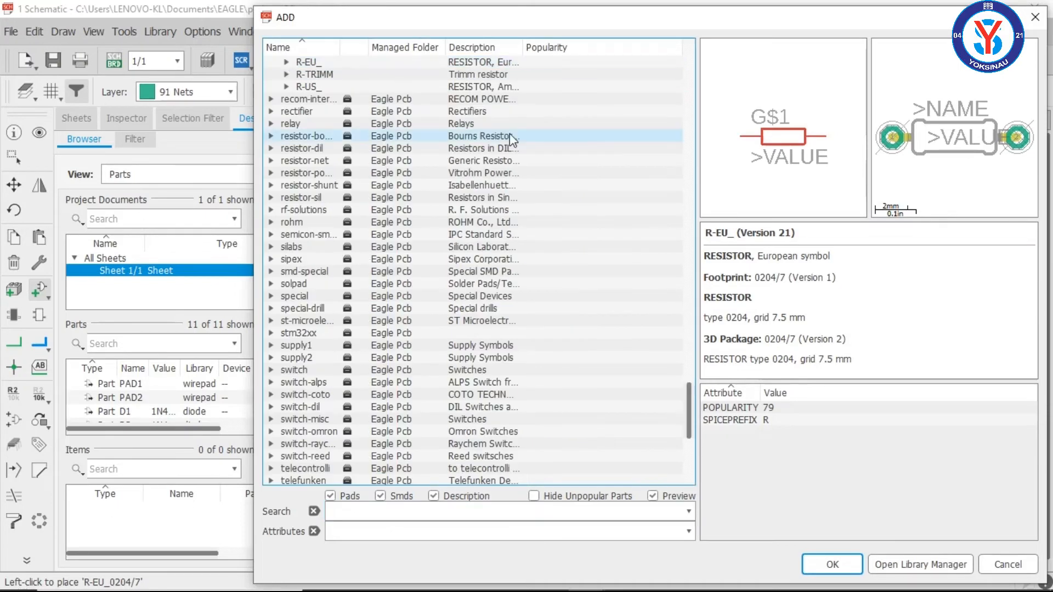
pyautogui.moveTo(689, 399); pyautogui.dragTo(682, 265)
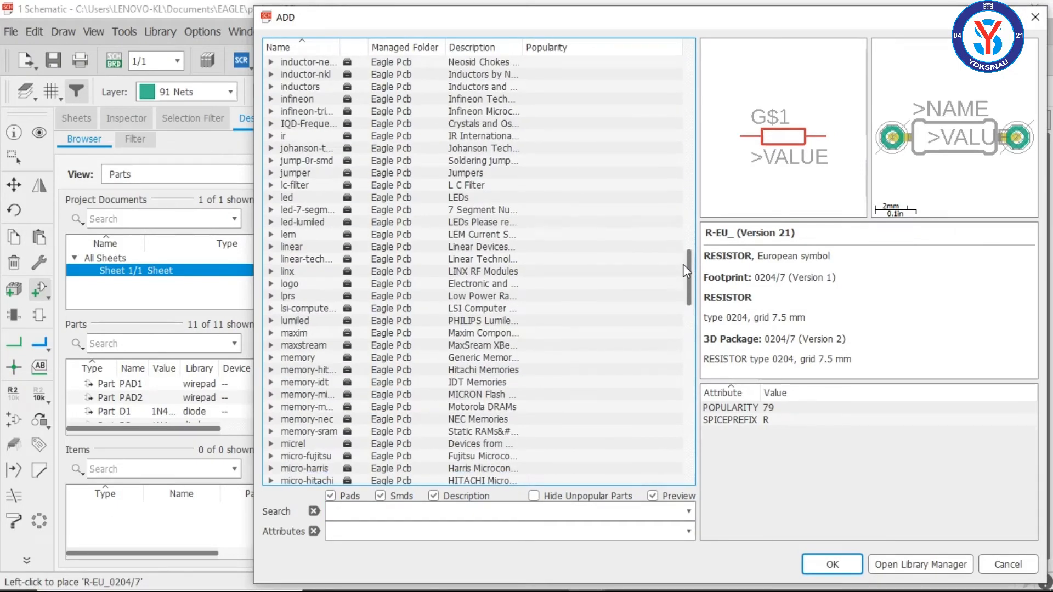
pyautogui.click(271, 198)
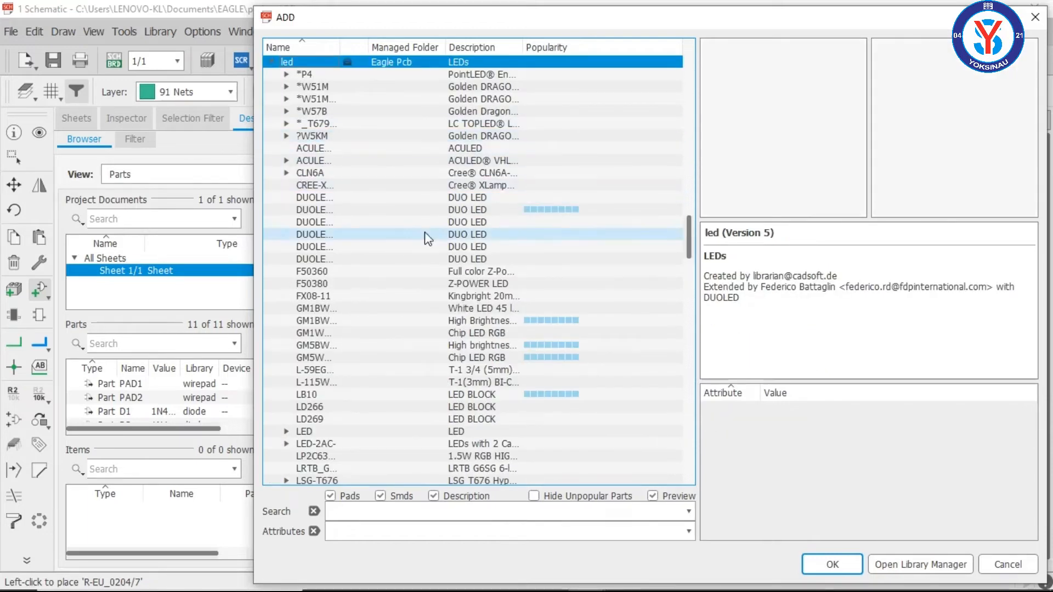
pyautogui.click(286, 432)
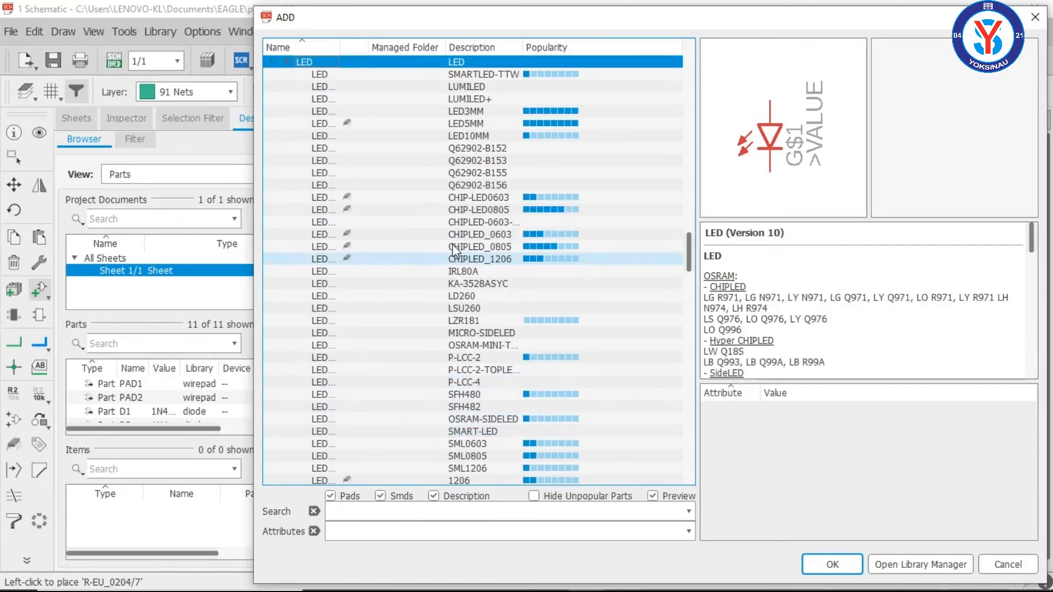
pyautogui.click(531, 111)
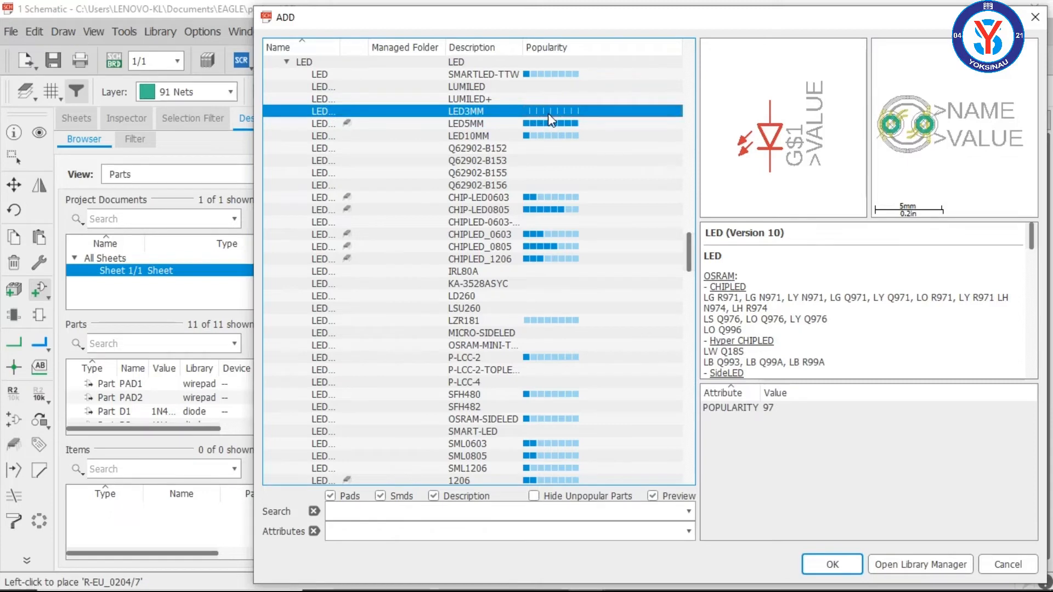
pyautogui.click(552, 123)
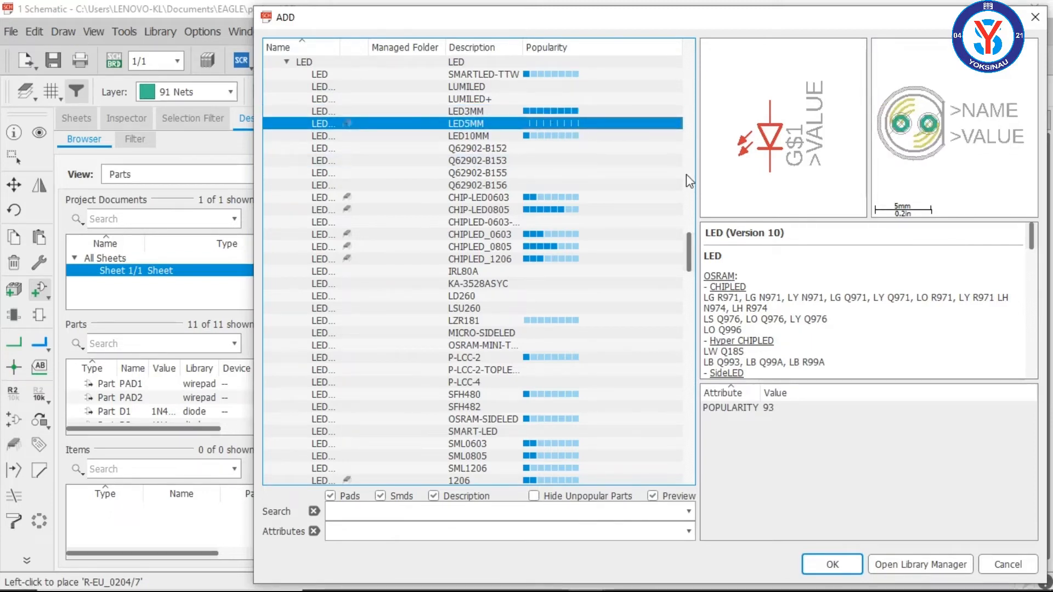
pyautogui.click(827, 563)
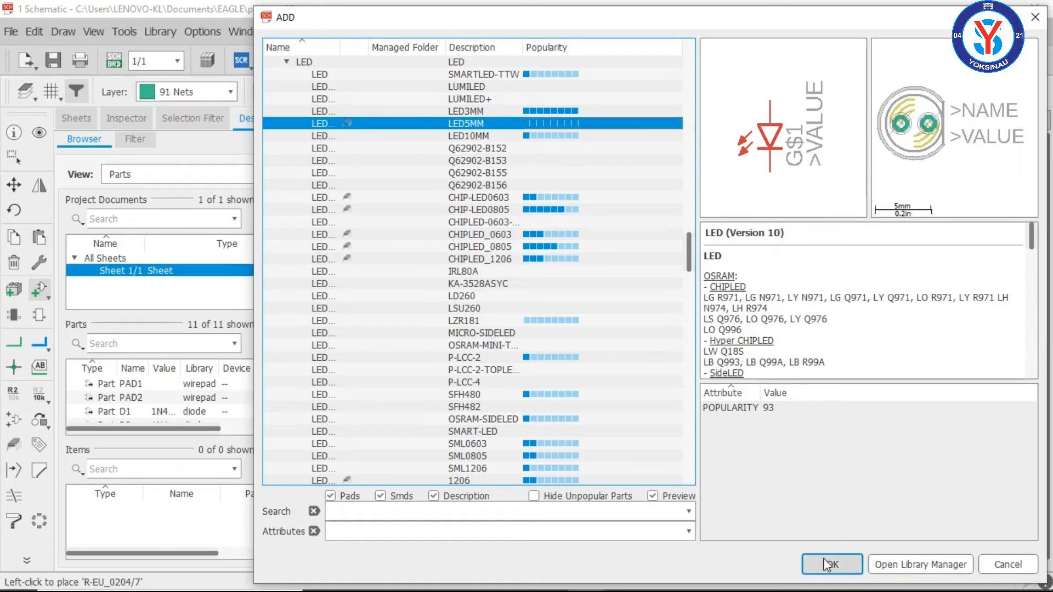
pyautogui.click(826, 564)
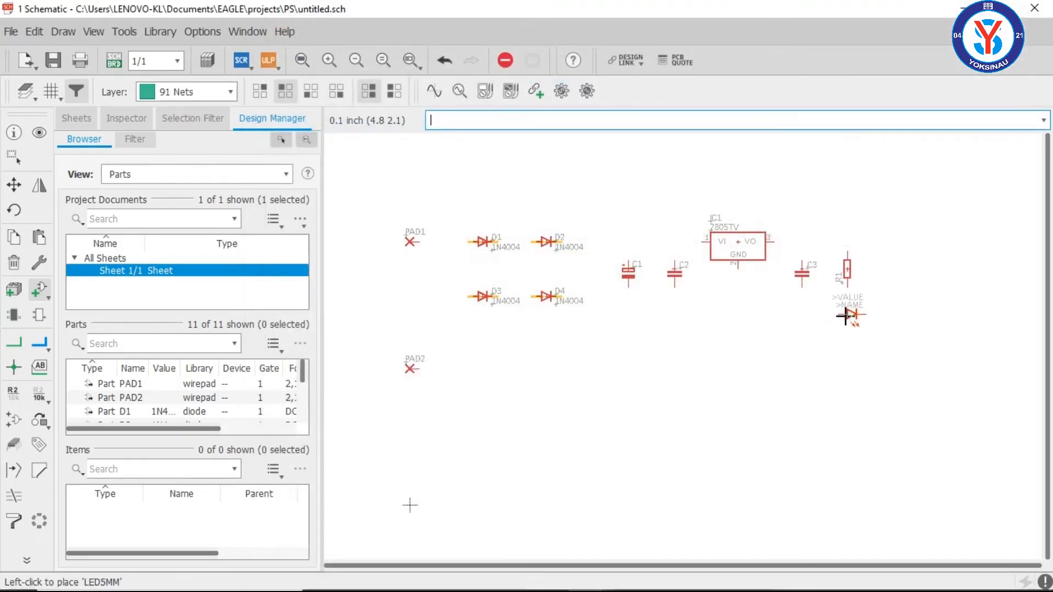
# Step: Rotate the LED so it points downward, place it below R1 at about (4.8, 2.1) inch, and end part placement
pyautogui.rightClick(844, 316)
pyautogui.rightClick(845, 314)
pyautogui.rightClick(845, 316)
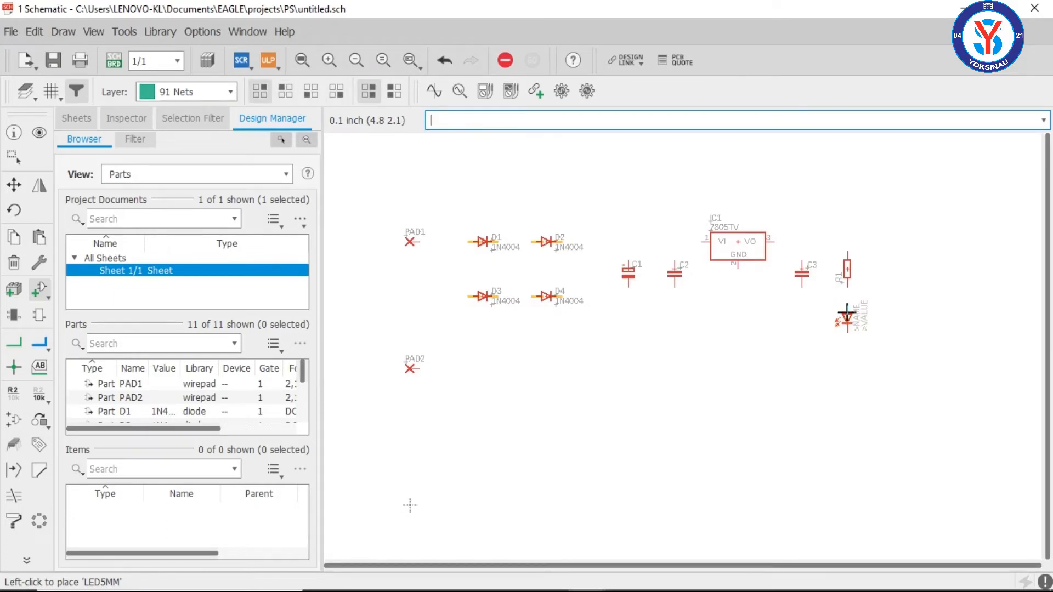
pyautogui.click(847, 311)
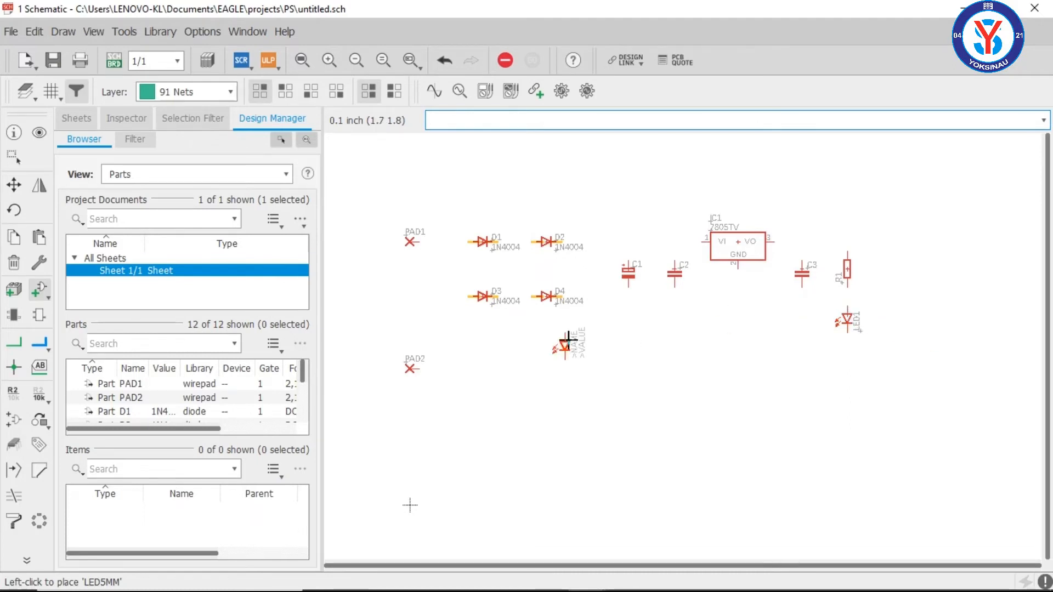
pyautogui.press('Escape')
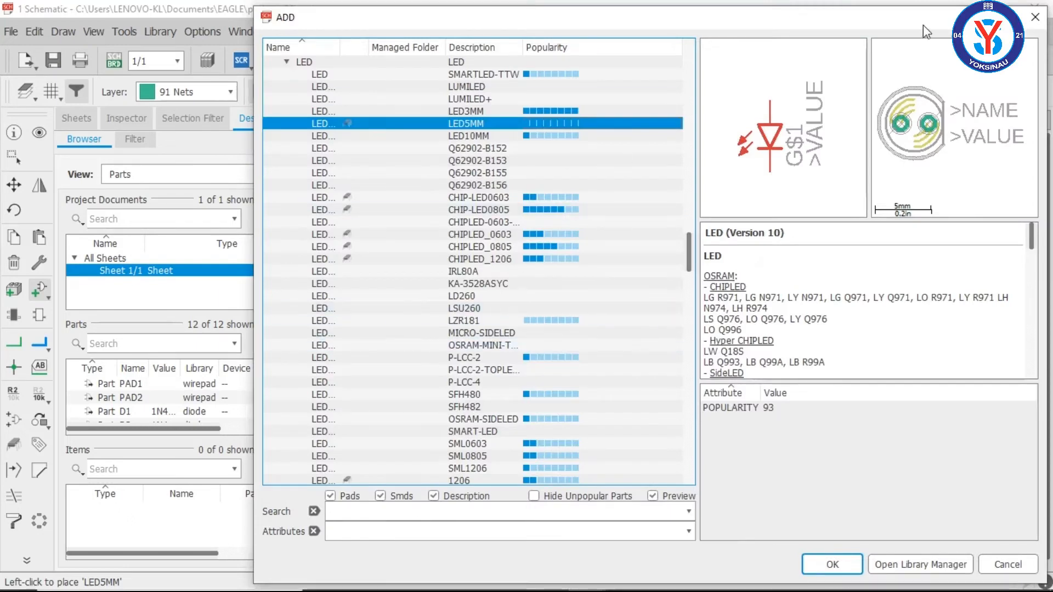
pyautogui.click(1035, 17)
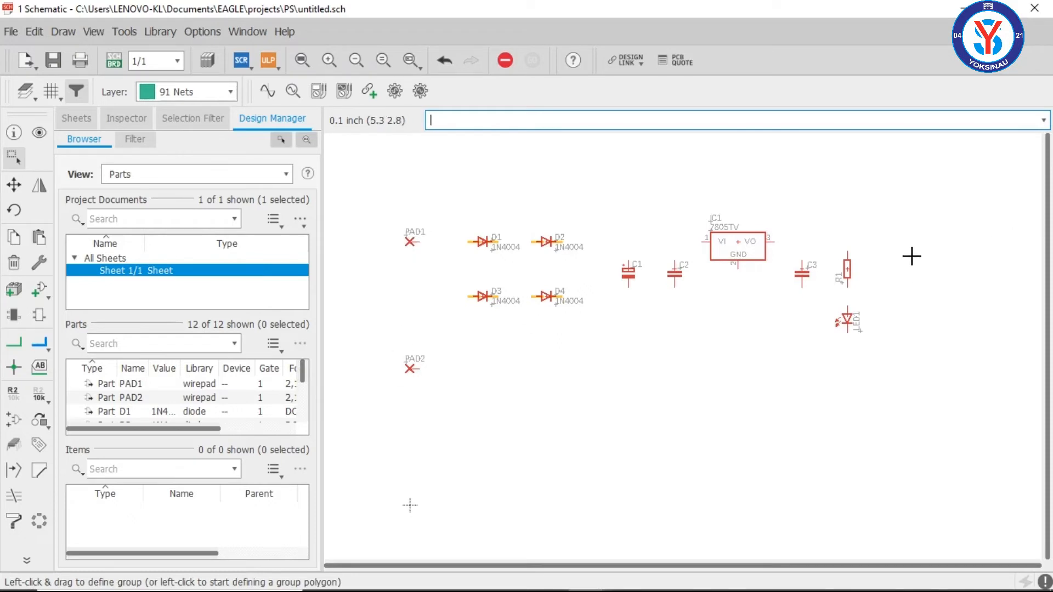
# Step: Copy PAD1 rotated 180° to about (5.5, 3.0) inch, and copy that pad to about (5.5, 1.6) inch
pyautogui.click(13, 239)
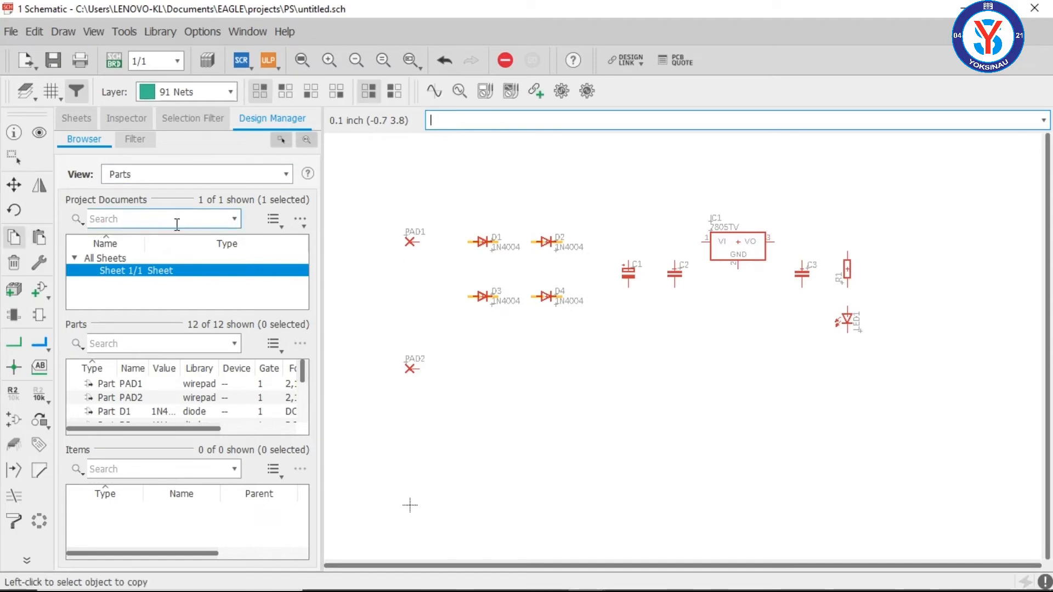
pyautogui.click(407, 242)
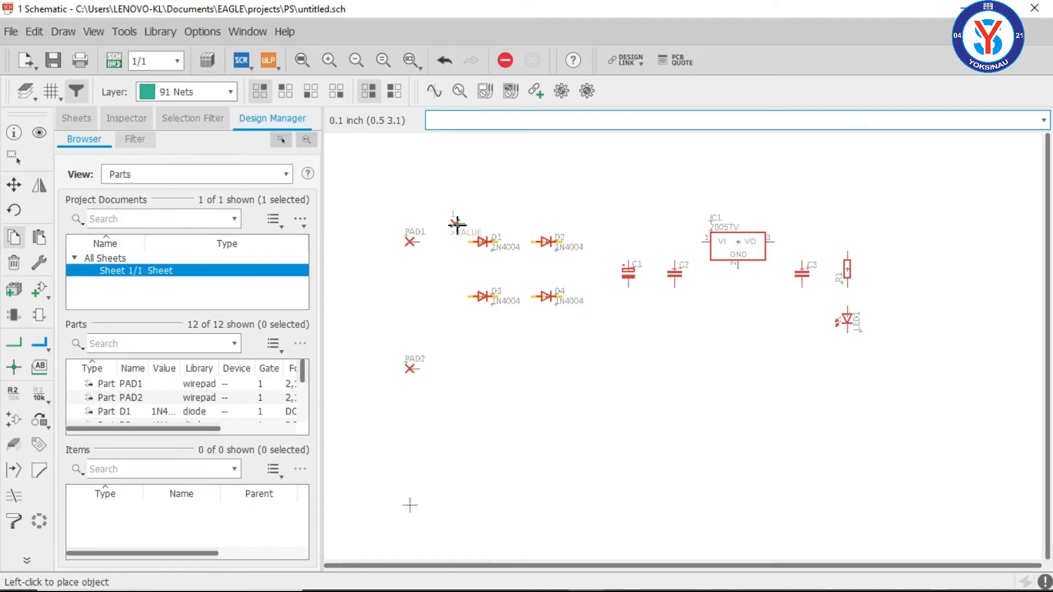
pyautogui.rightClick(914, 233)
pyautogui.rightClick(914, 232)
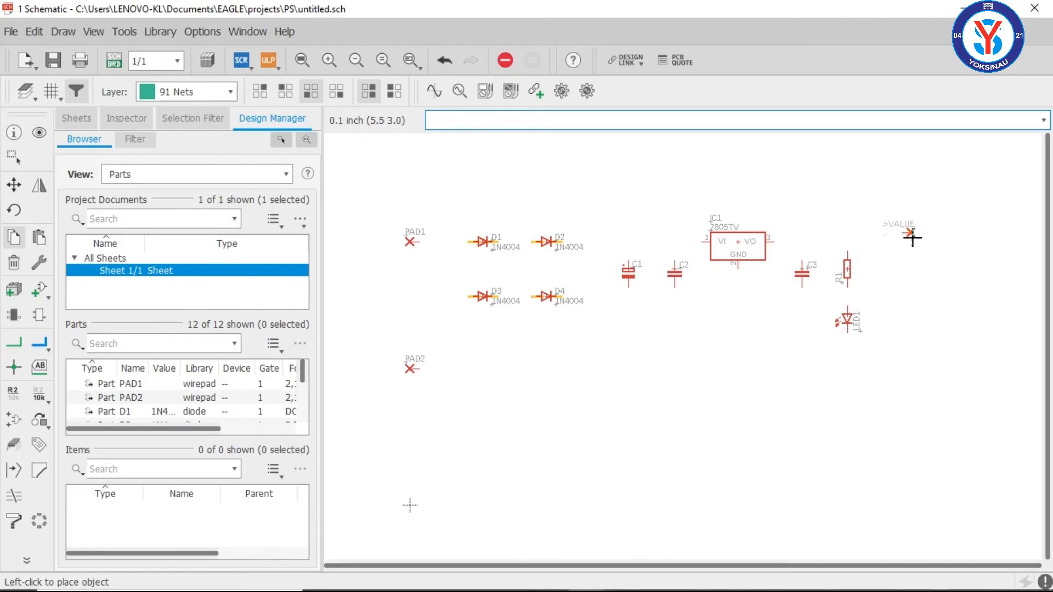
pyautogui.click(912, 237)
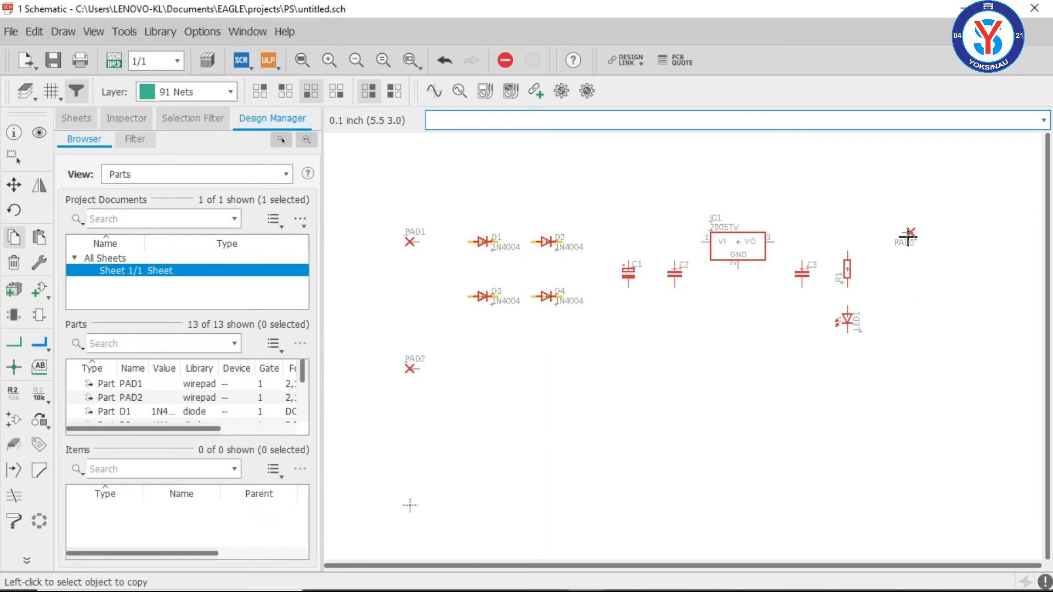
pyautogui.click(908, 237)
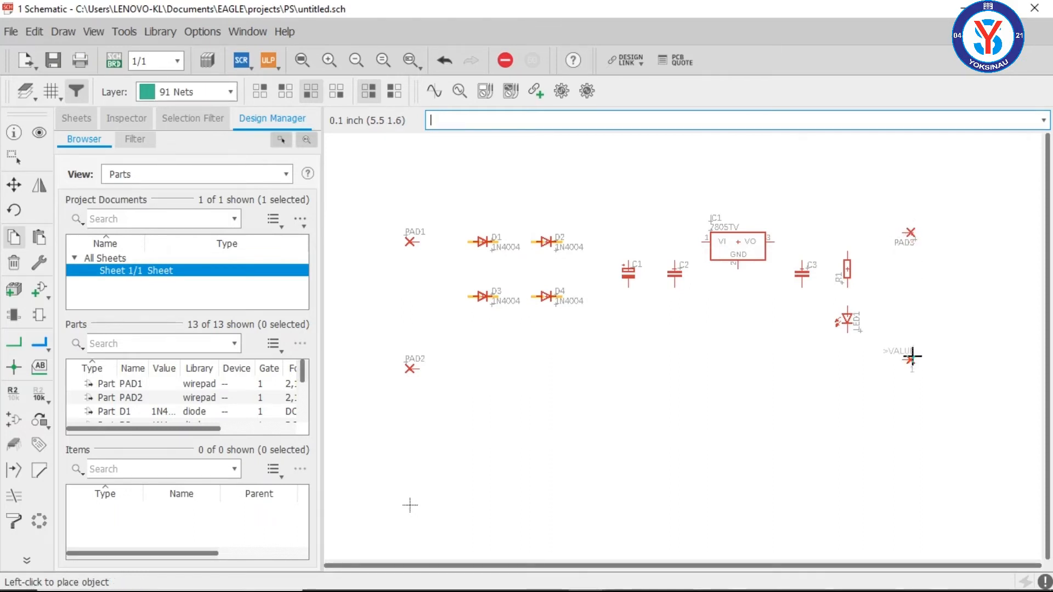
pyautogui.click(913, 361)
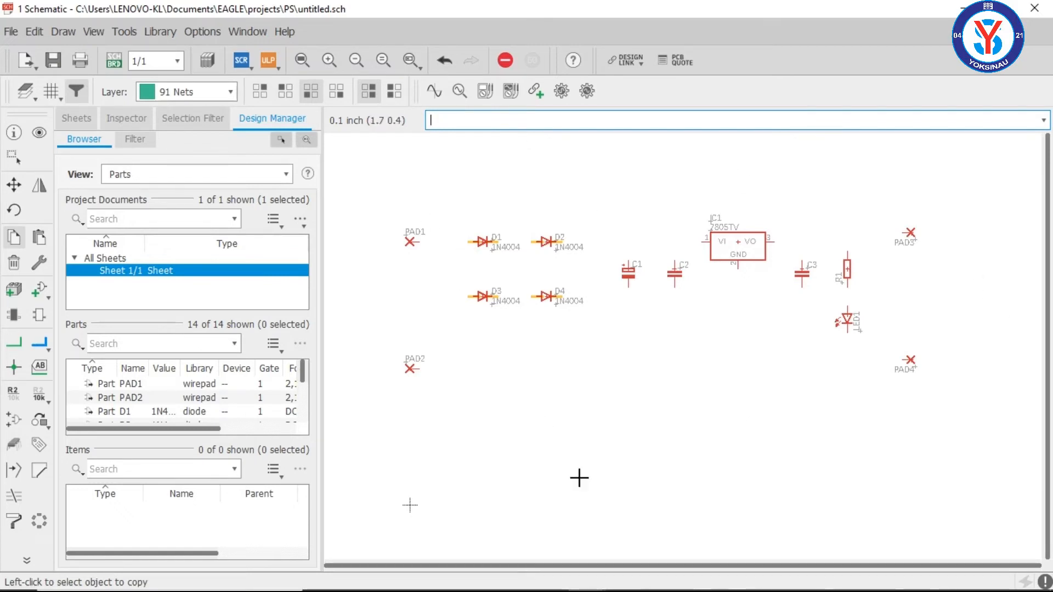
# Step: Check the reference circuit image in Photos, return to the EAGLE schematic and connect D1's cathode to D2's anode with a net
pyautogui.click(550, 577)
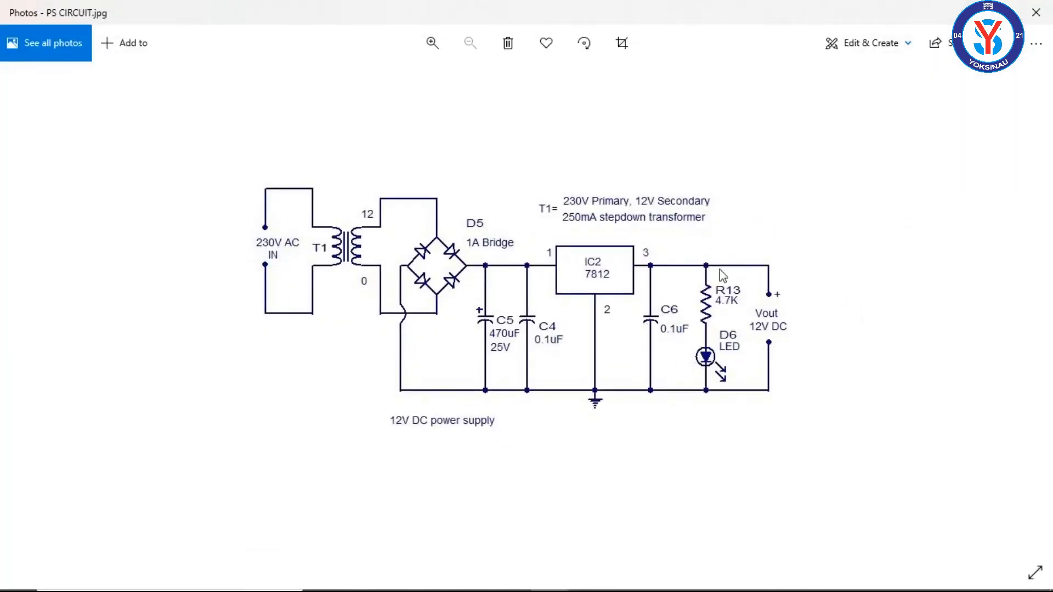
pyautogui.click(967, 3)
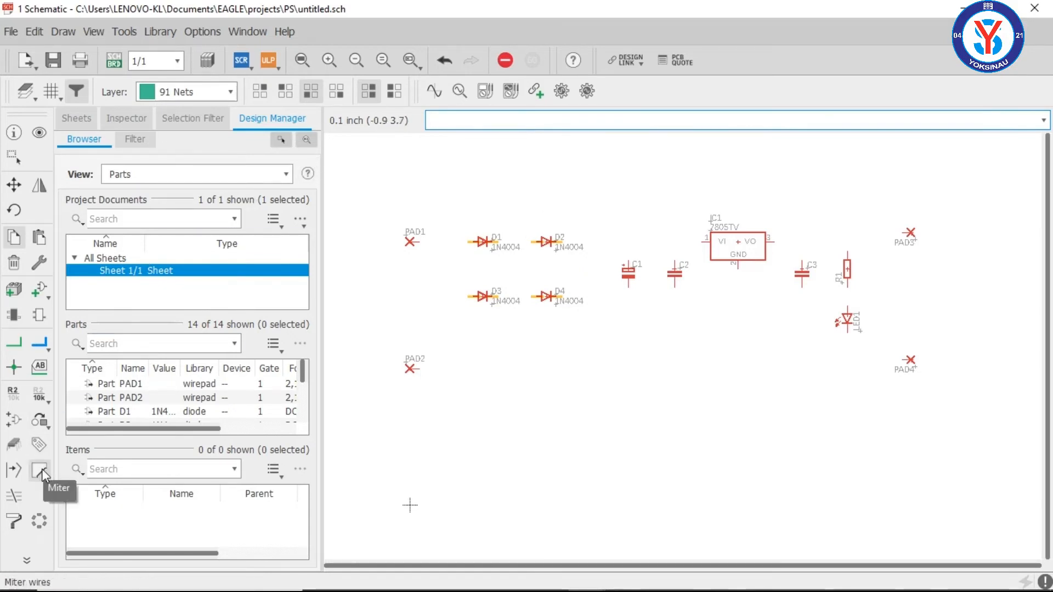
pyautogui.click(14, 184)
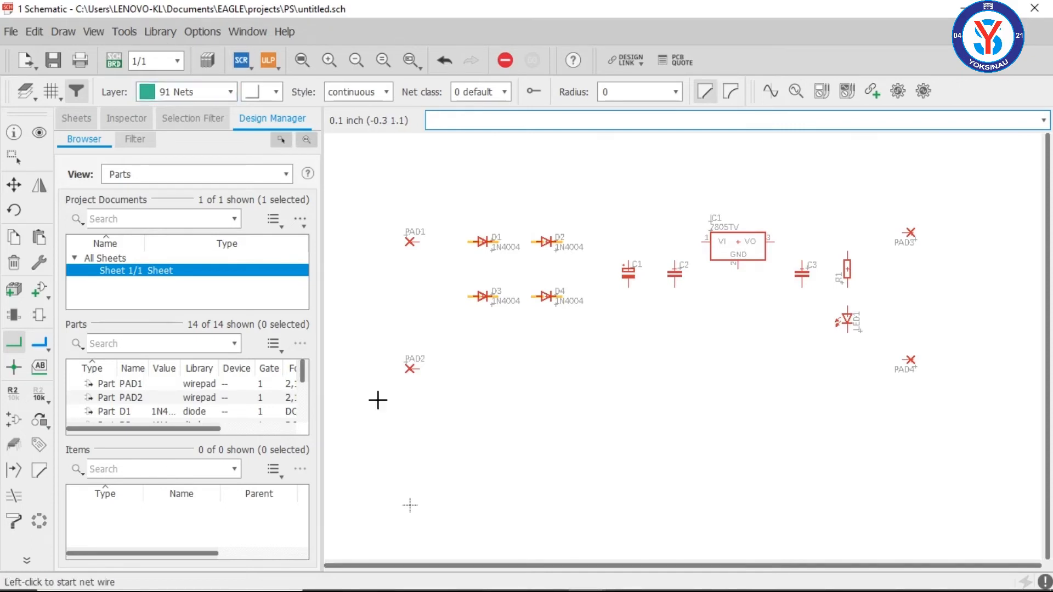
pyautogui.scroll(3, 554, 322)
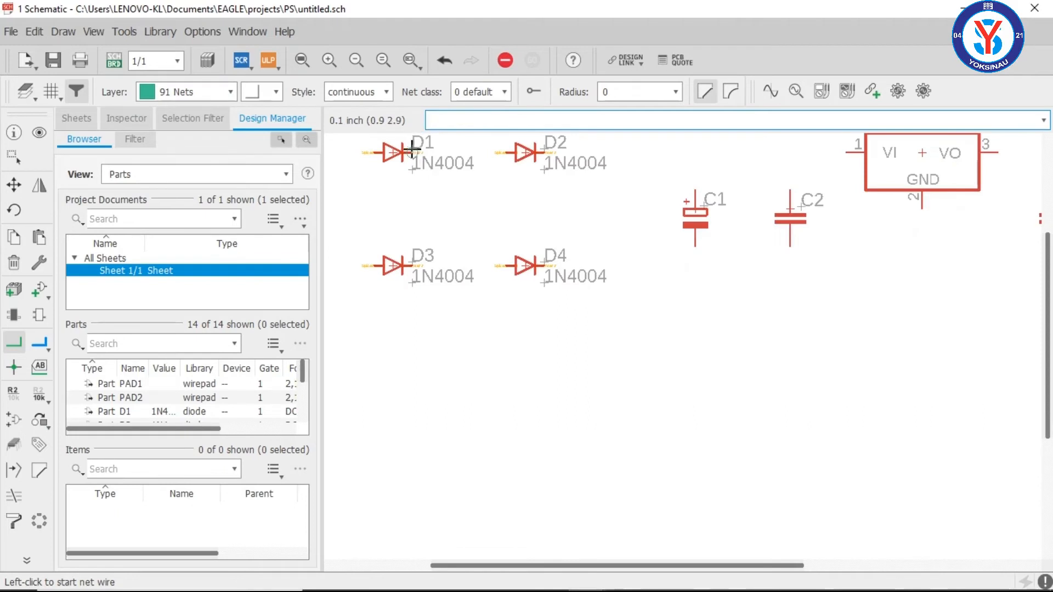
pyautogui.scroll(-3, 470, 230)
pyautogui.scroll(4, 439, 164)
pyautogui.click(439, 216)
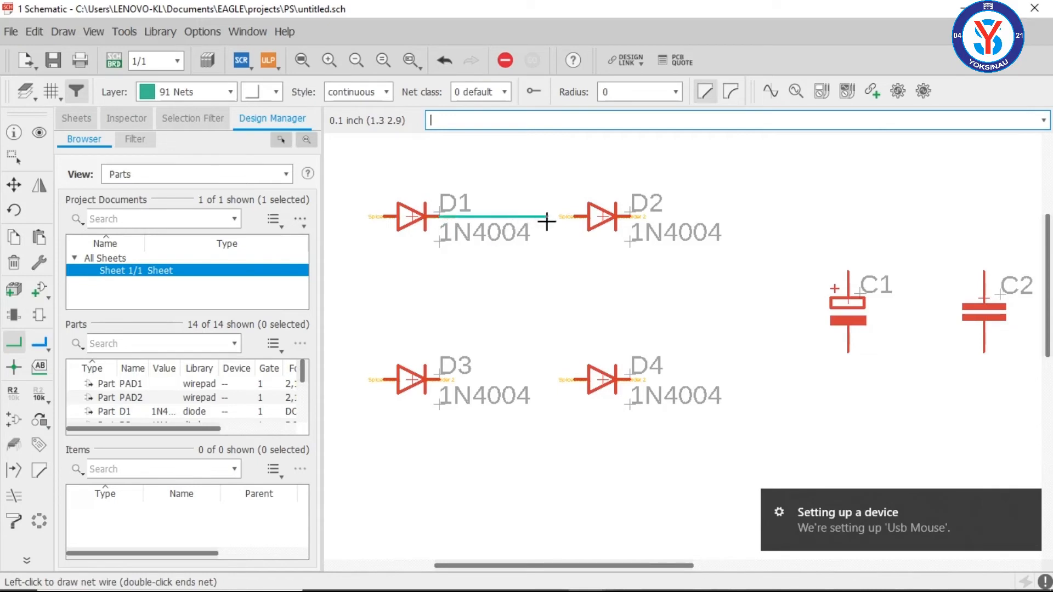
pyautogui.click(577, 217)
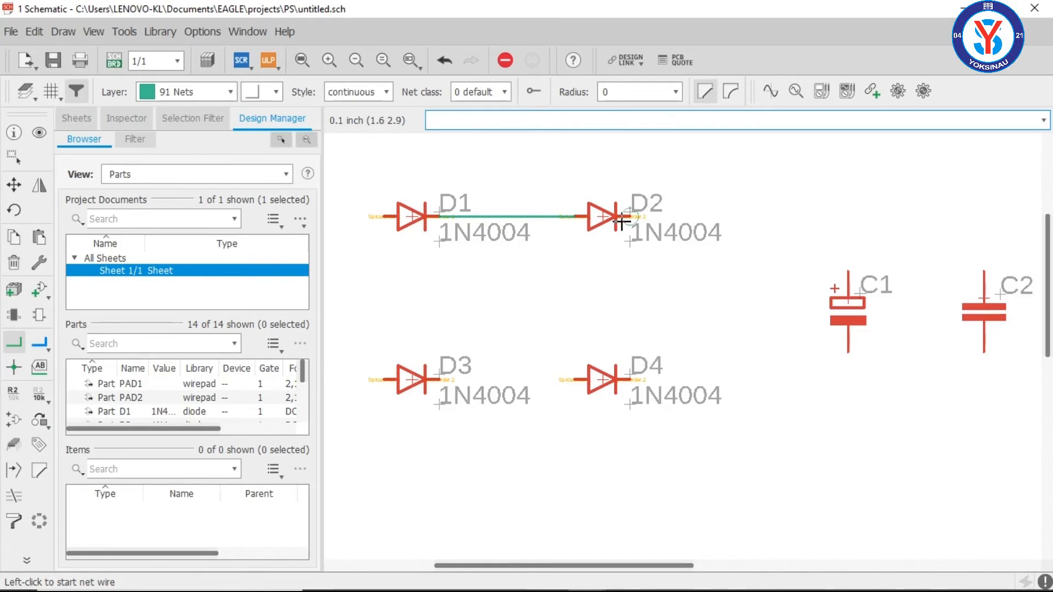
# Step: Connect D1's anode to D3's anode with a vertical net
pyautogui.scroll(-2, 621, 220)
pyautogui.scroll(-2, 621, 220)
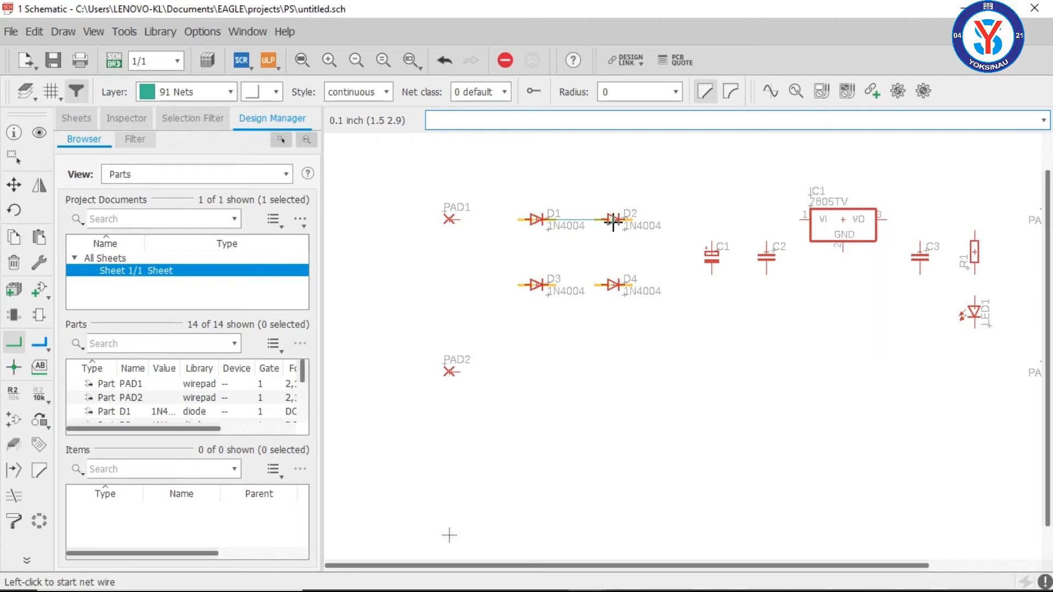
pyautogui.scroll(1, 525, 218)
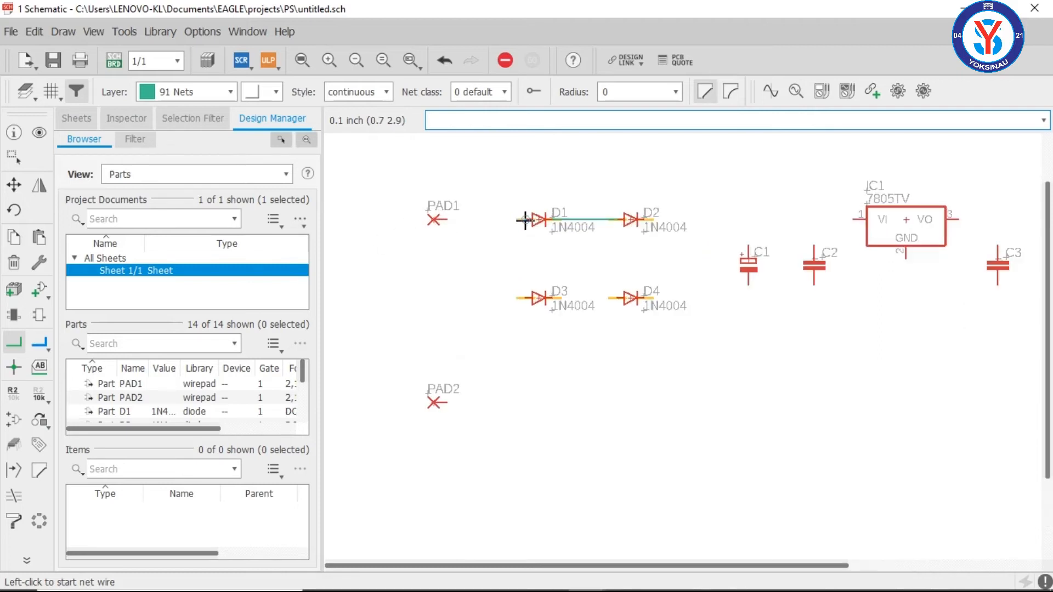
pyautogui.click(524, 220)
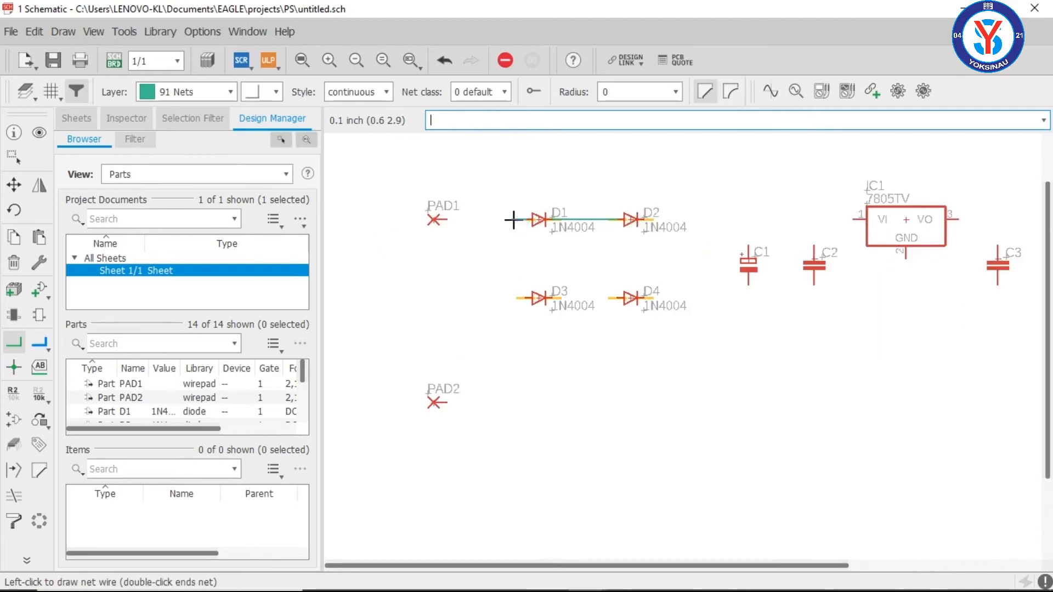
pyautogui.click(525, 299)
pyautogui.click(656, 220)
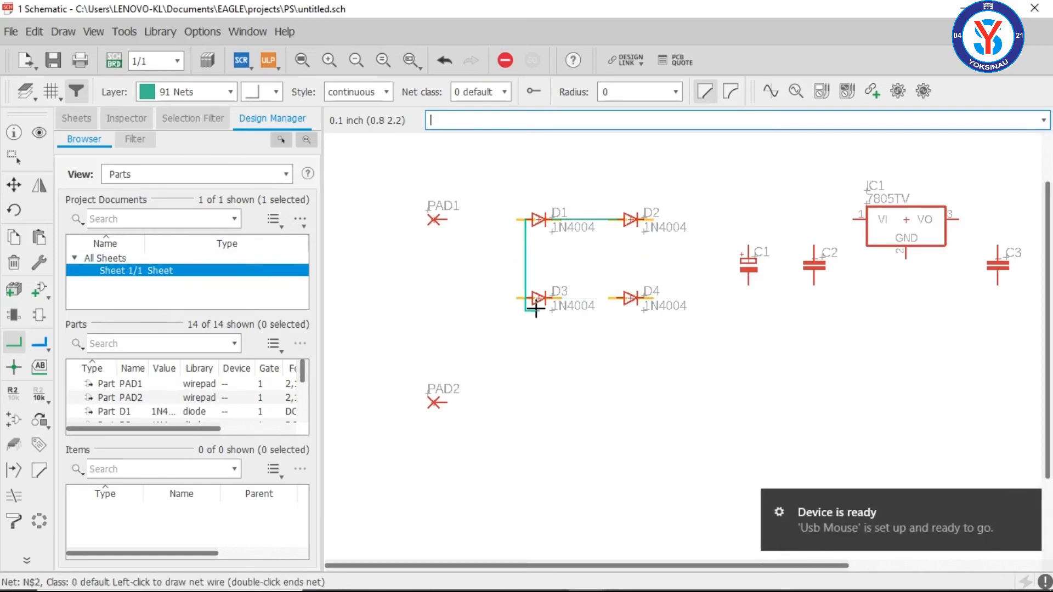
pyautogui.click(525, 295)
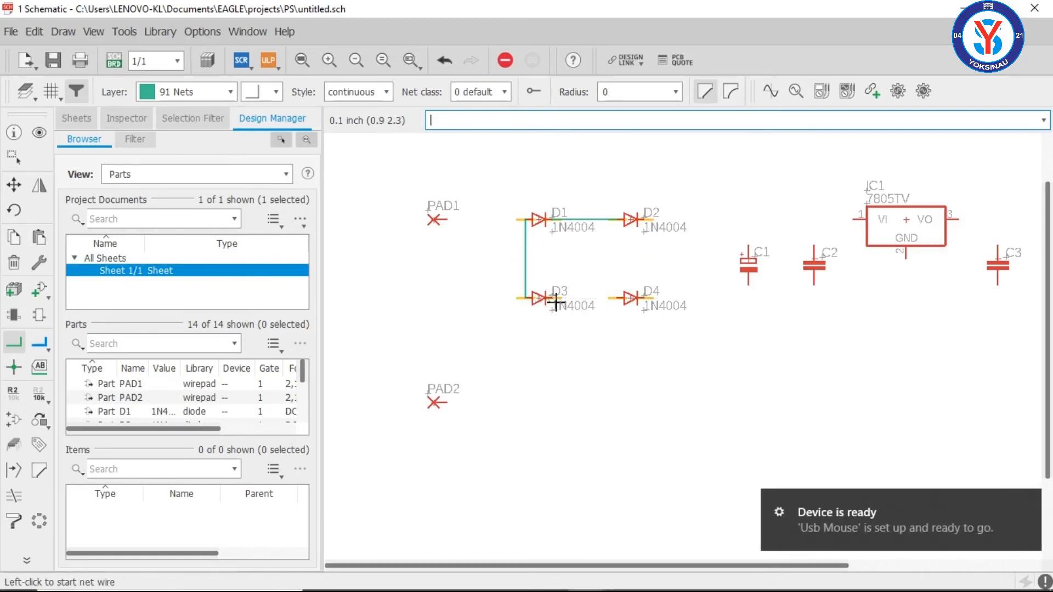
# Step: Connect D3's cathode to D4's anode, and D2's cathode to D4's cathode, with nets
pyautogui.click(555, 297)
pyautogui.click(617, 298)
pyautogui.click(644, 220)
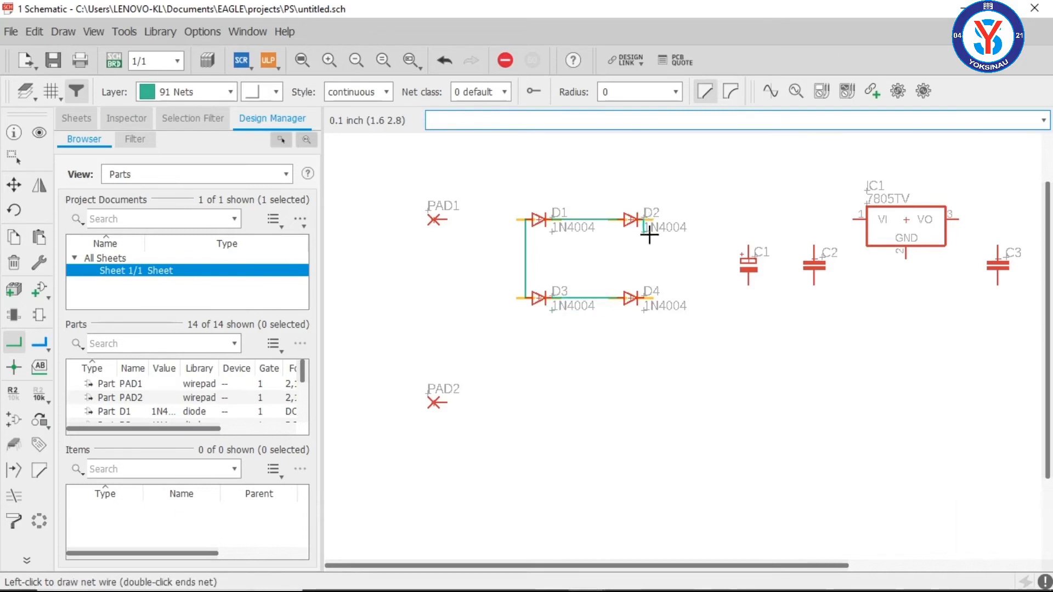
pyautogui.click(644, 299)
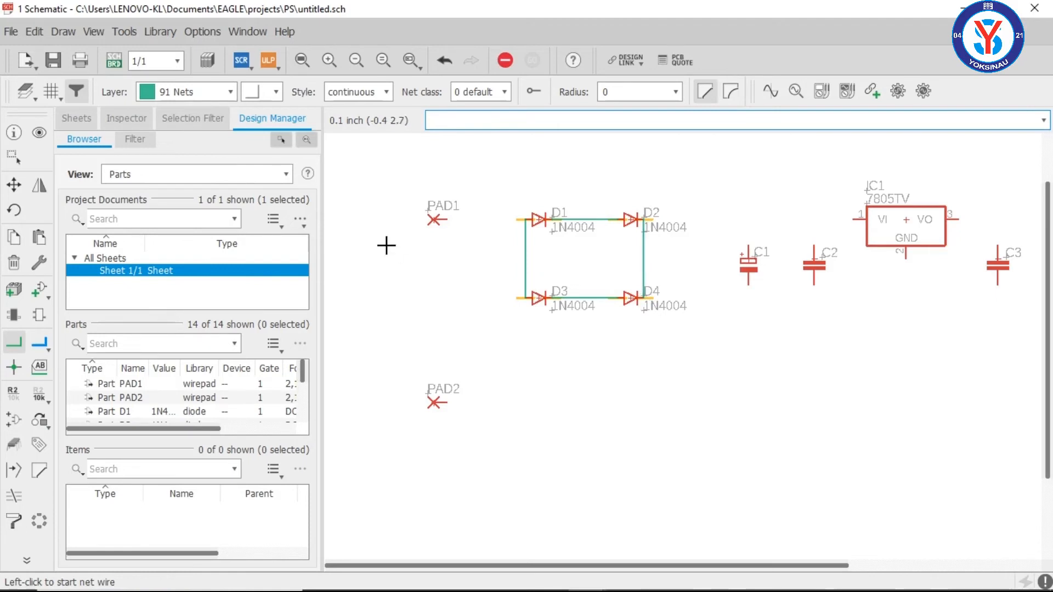
# Step: Connect PAD1 to D1's anode, and IC1's VI pin to D2's cathode, with straight nets
pyautogui.click(448, 219)
pyautogui.click(527, 220)
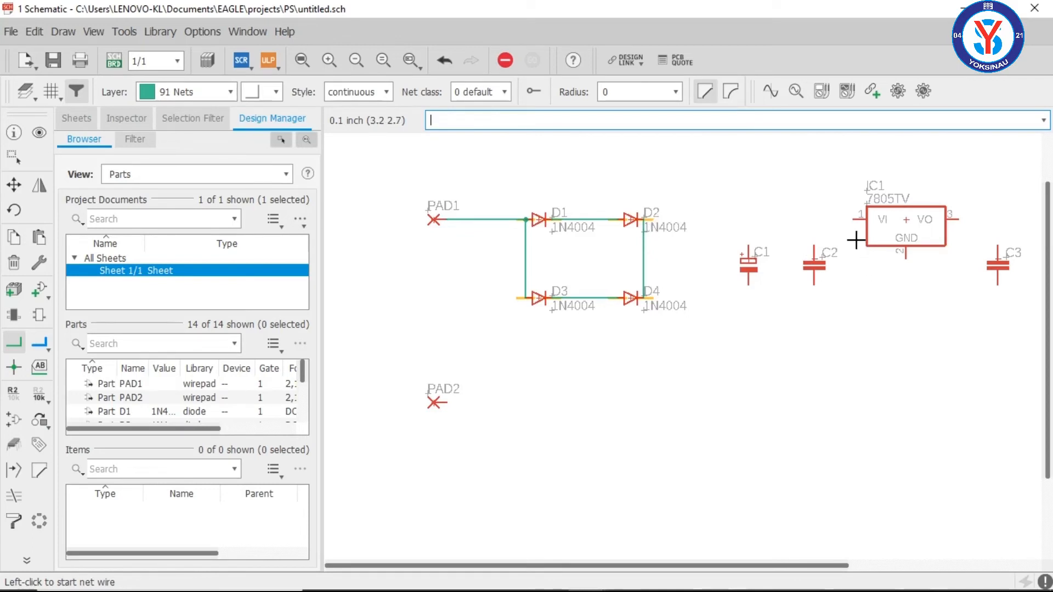
pyautogui.click(854, 219)
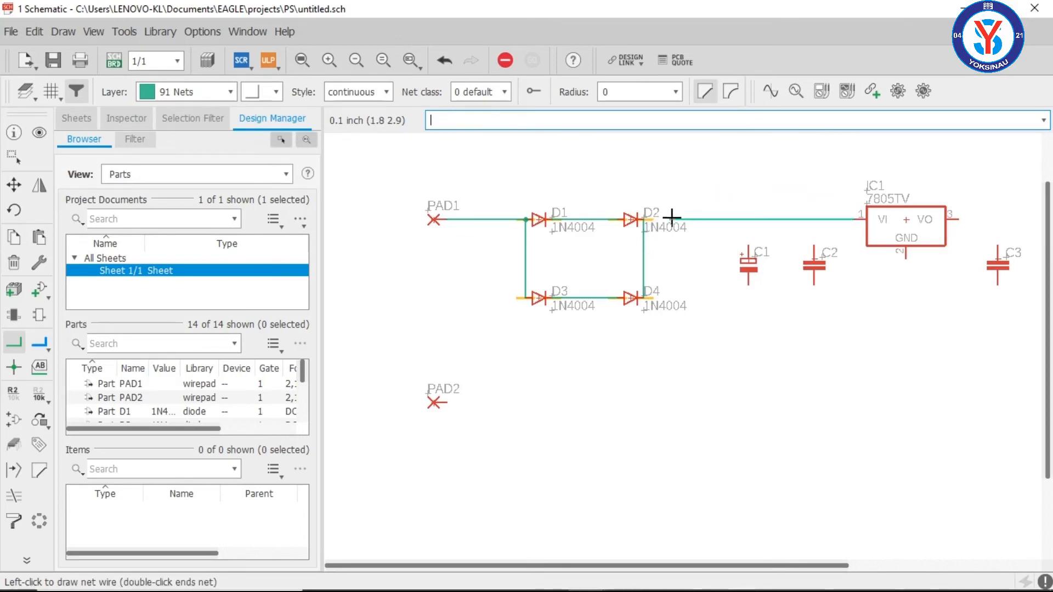
pyautogui.click(644, 220)
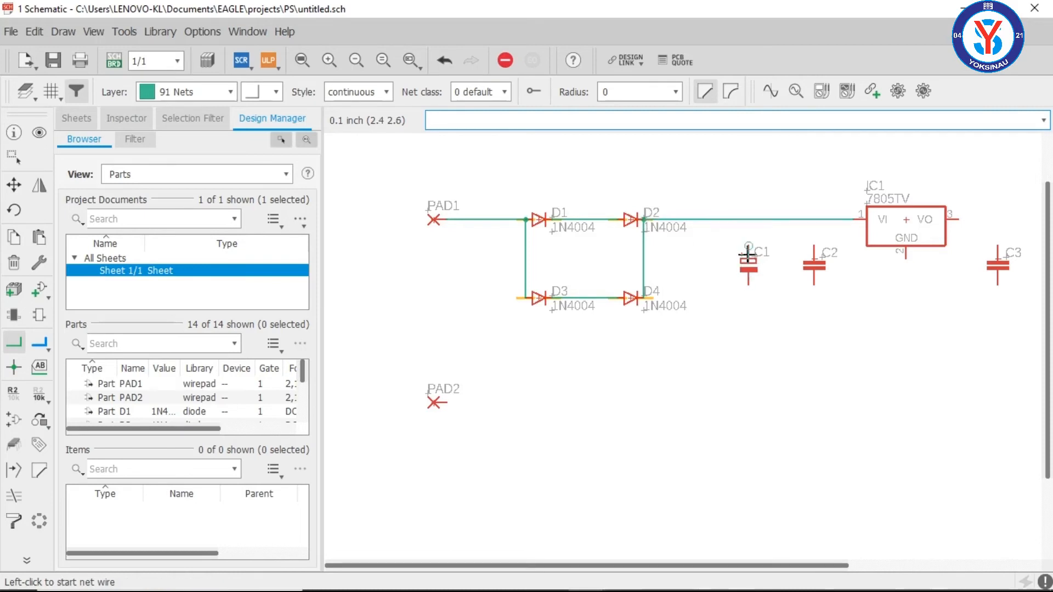
# Step: Connect the upper pins of C1 and C2 to the net between D2 and IC1's input
pyautogui.click(748, 245)
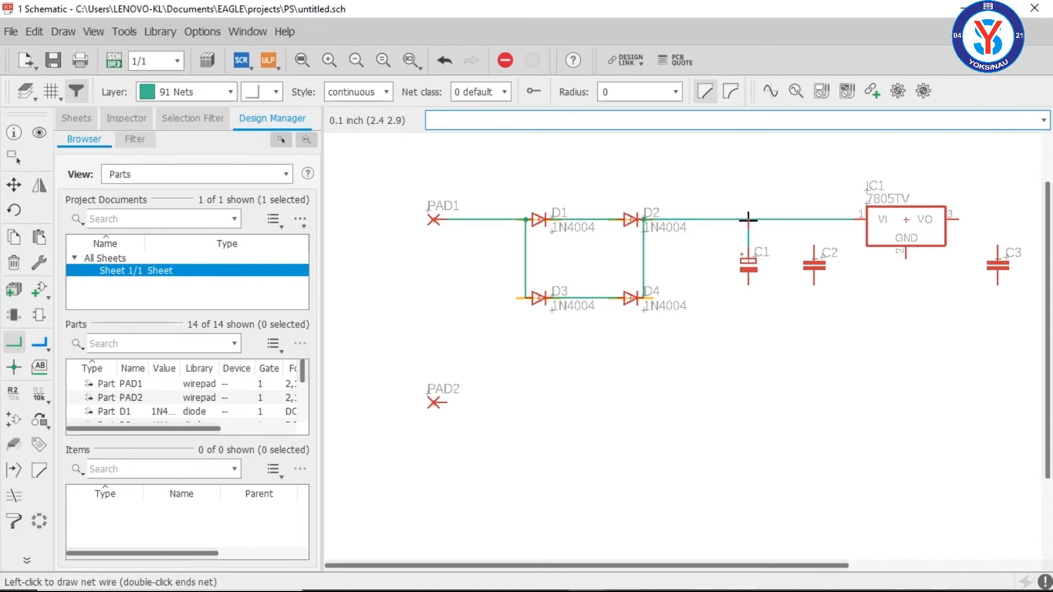
pyautogui.click(748, 217)
pyautogui.click(813, 247)
pyautogui.click(813, 219)
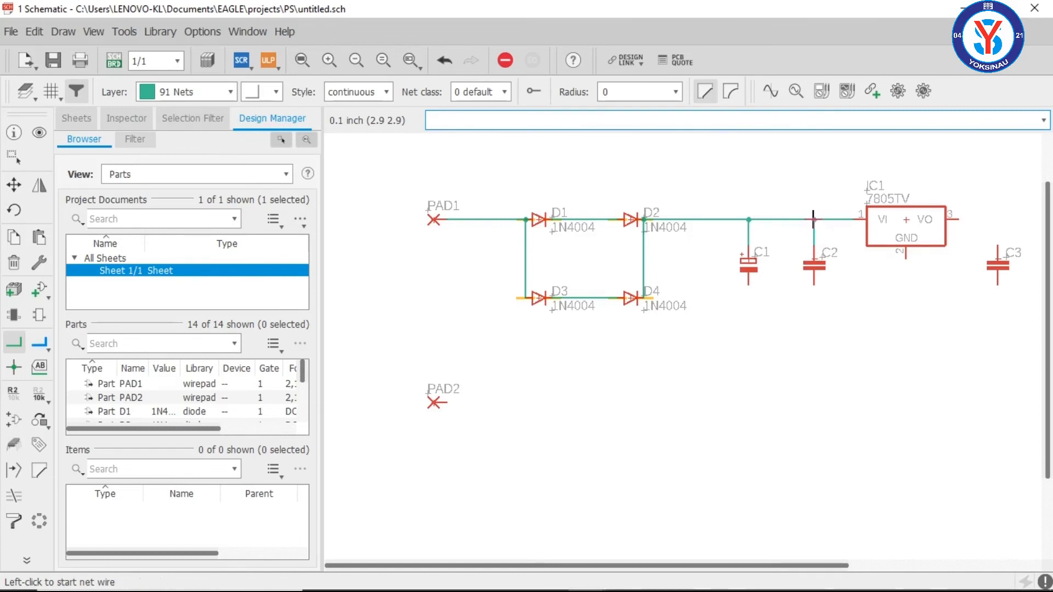
# Step: Connect IC1's VO pin to C3's upper pin, and join R1's upper pin to that output net
pyautogui.scroll(-2, 844, 376)
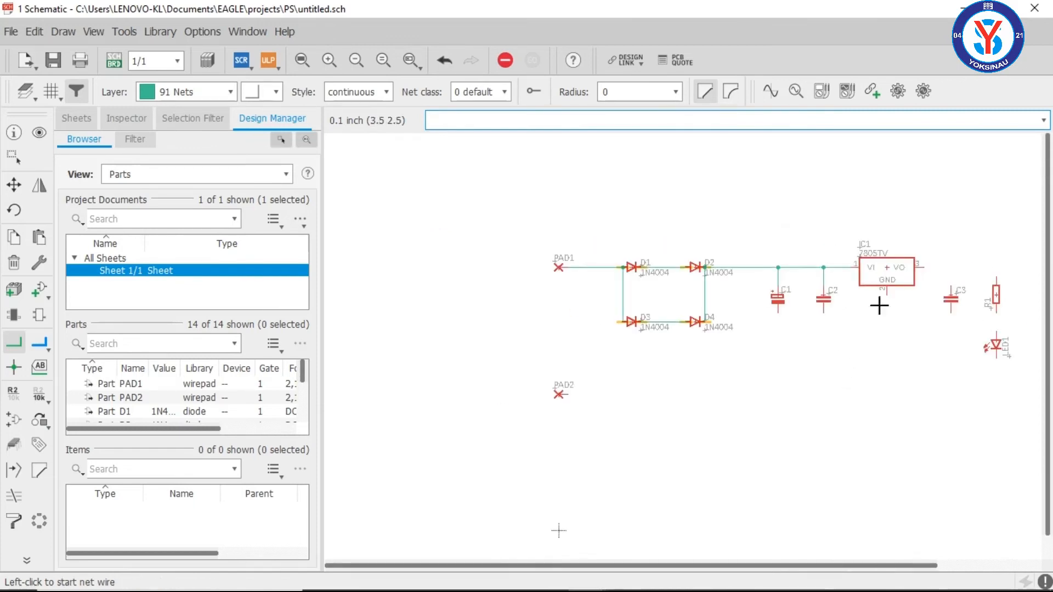
pyautogui.click(926, 265)
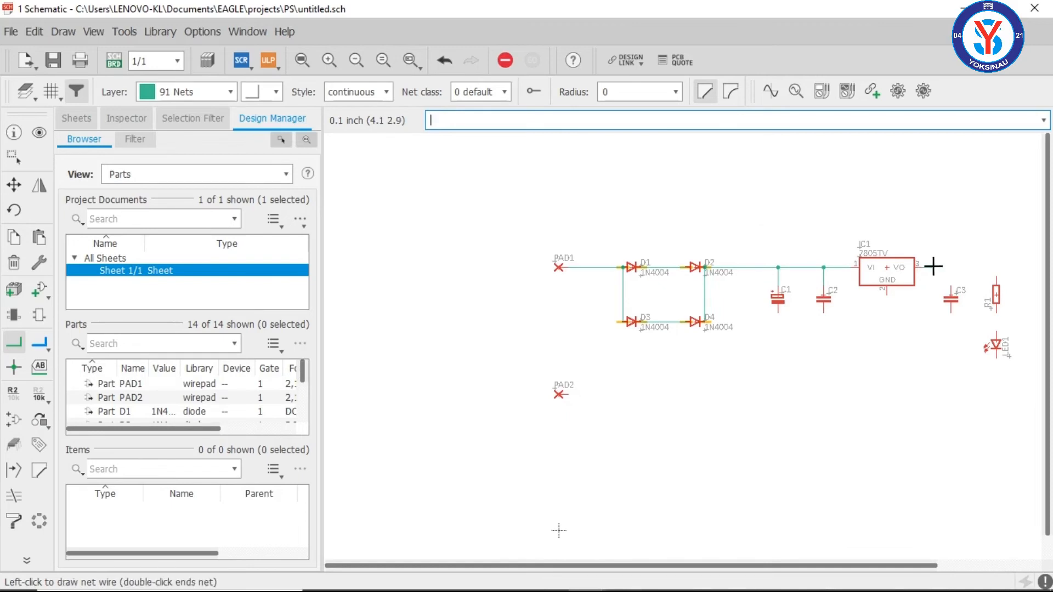
pyautogui.click(950, 291)
pyautogui.click(994, 266)
pyautogui.click(996, 266)
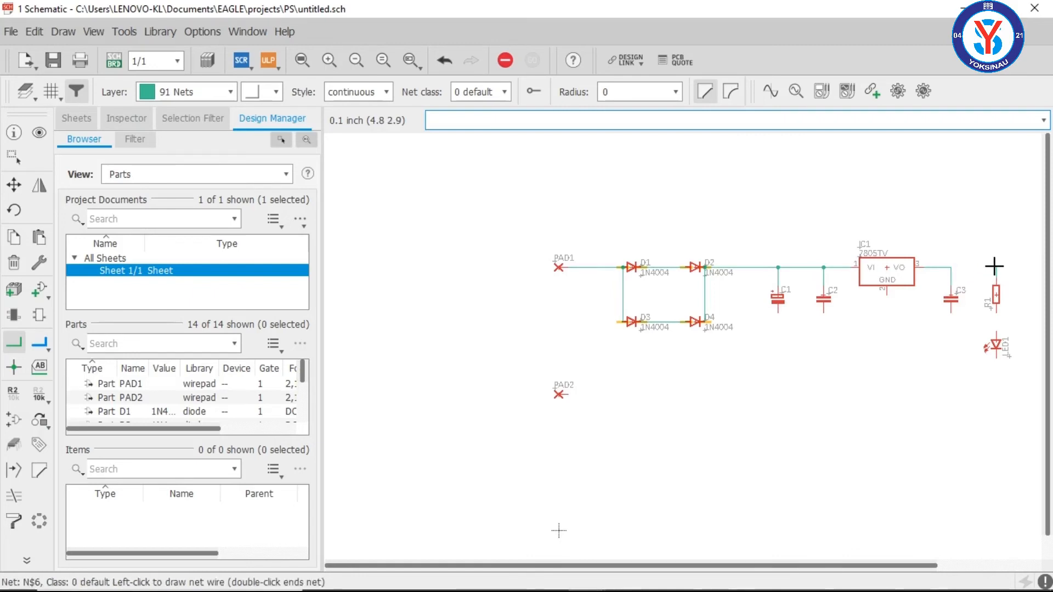
pyautogui.click(950, 267)
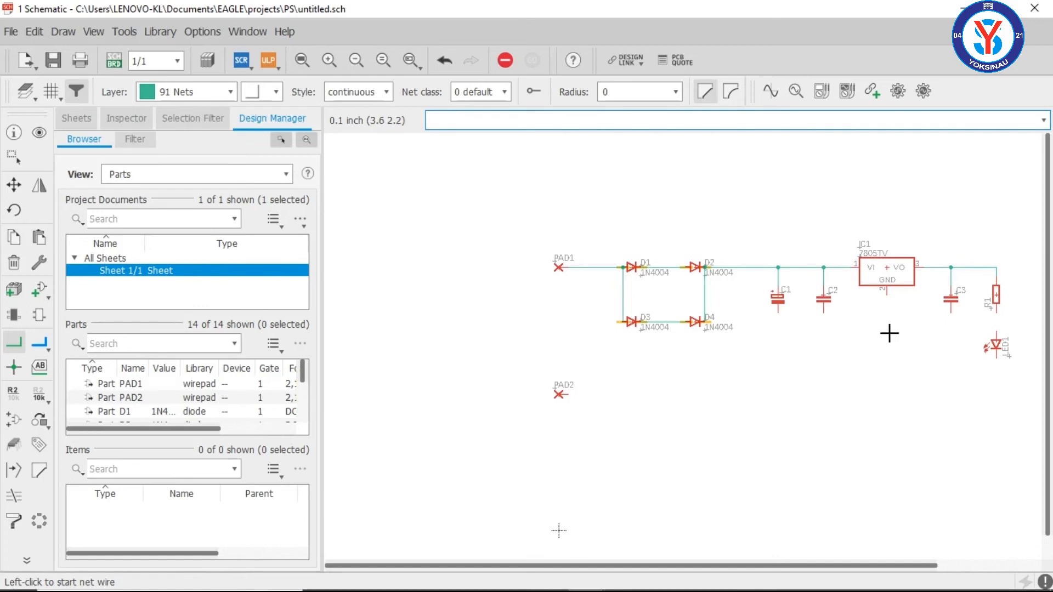
# Step: Delete the net segment between PAD1 and D1's anode
pyautogui.scroll(-2, 894, 315)
pyautogui.scroll(4, 900, 307)
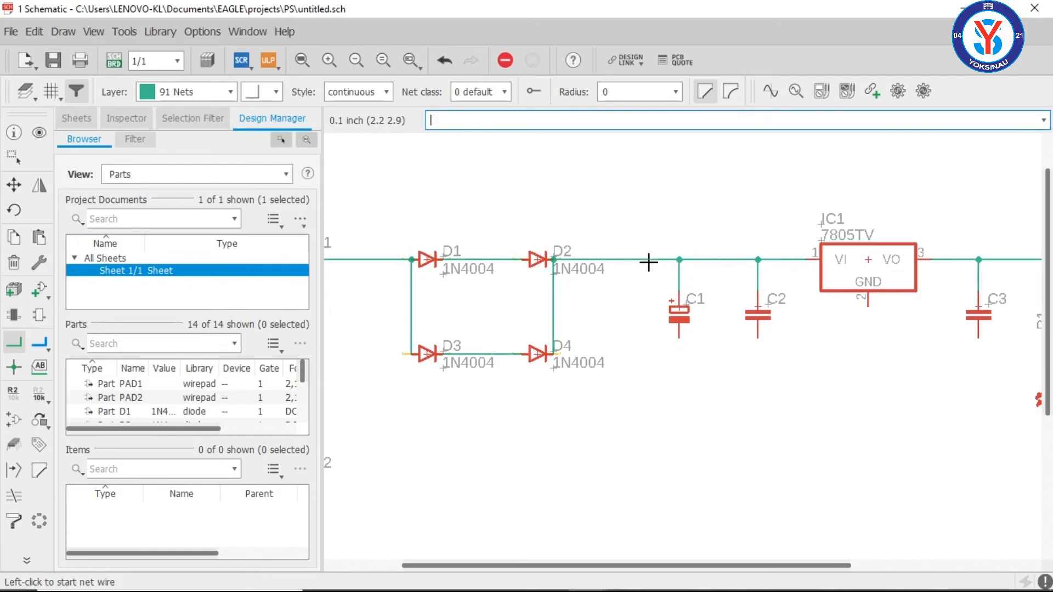
pyautogui.scroll(-5, 805, 320)
pyautogui.scroll(4, 774, 457)
pyautogui.scroll(-3, 674, 312)
pyautogui.scroll(2, 471, 170)
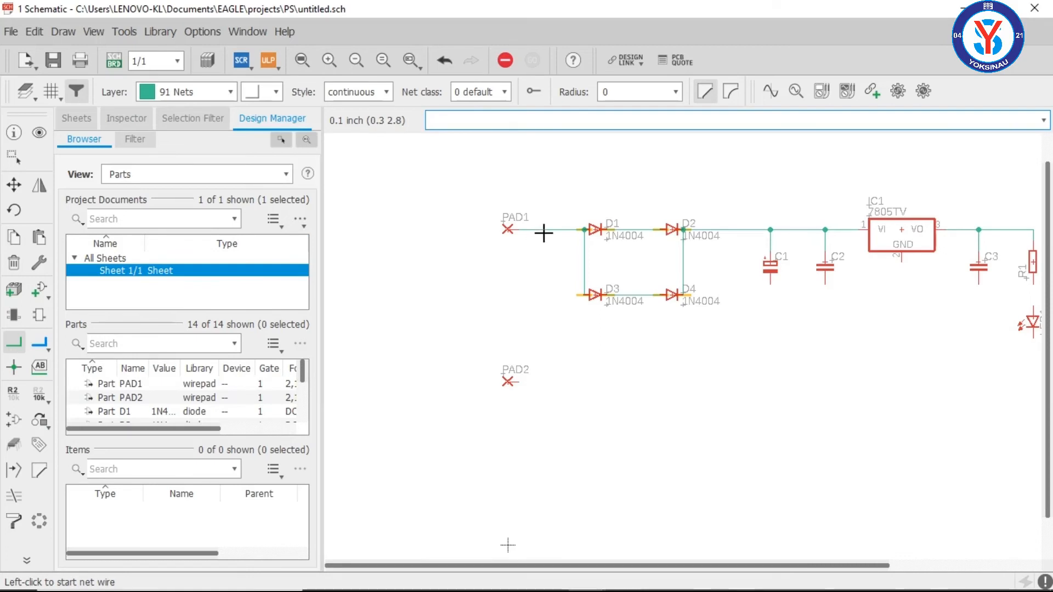
pyautogui.click(14, 266)
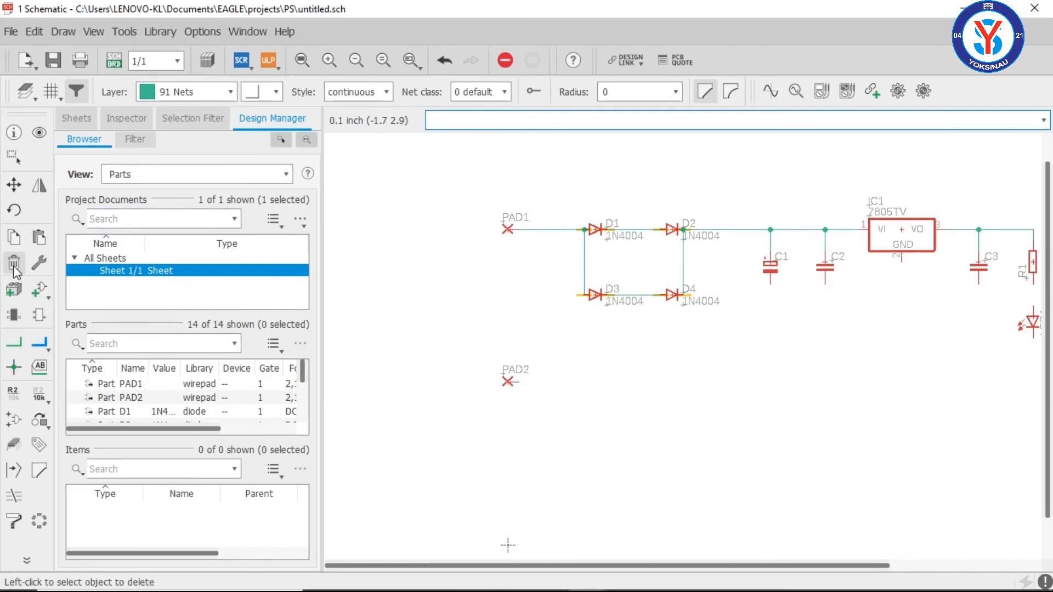
pyautogui.click(551, 230)
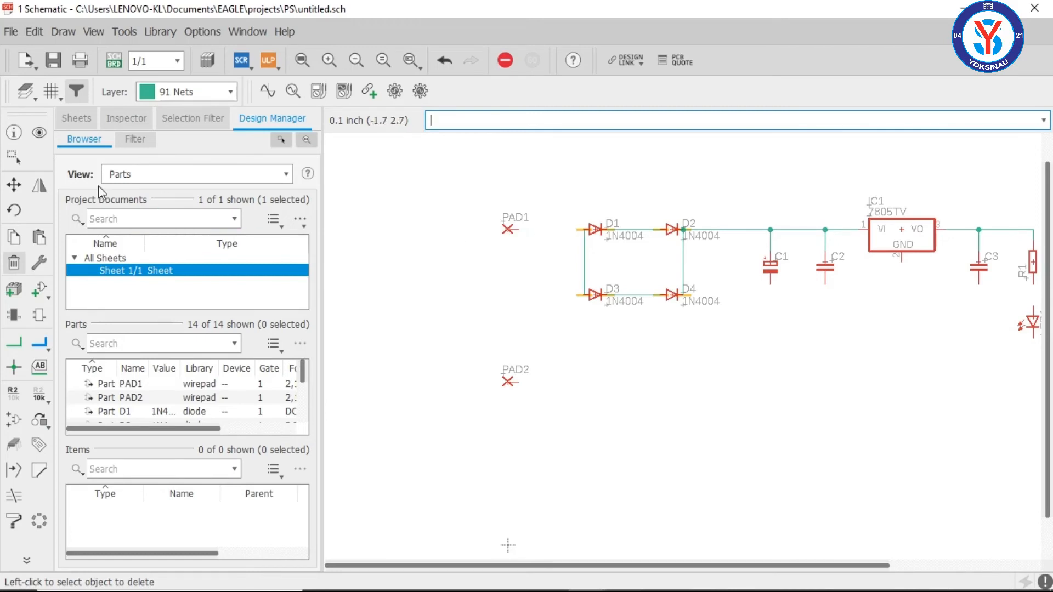
# Step: Move PAD1 straight up to about 0.4 inch above the D1–D2 line
pyautogui.click(14, 184)
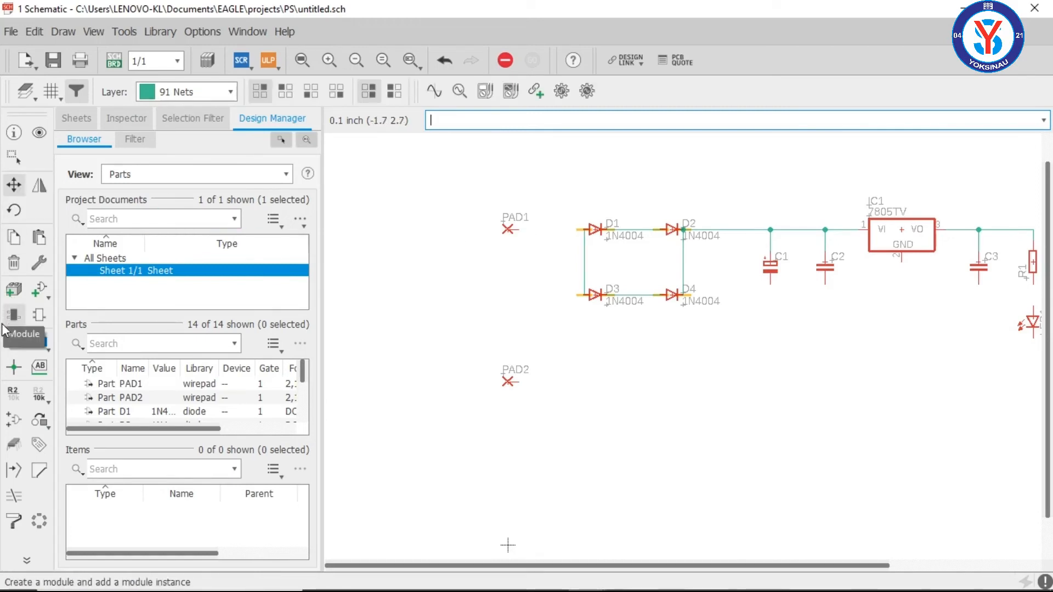
pyautogui.click(12, 345)
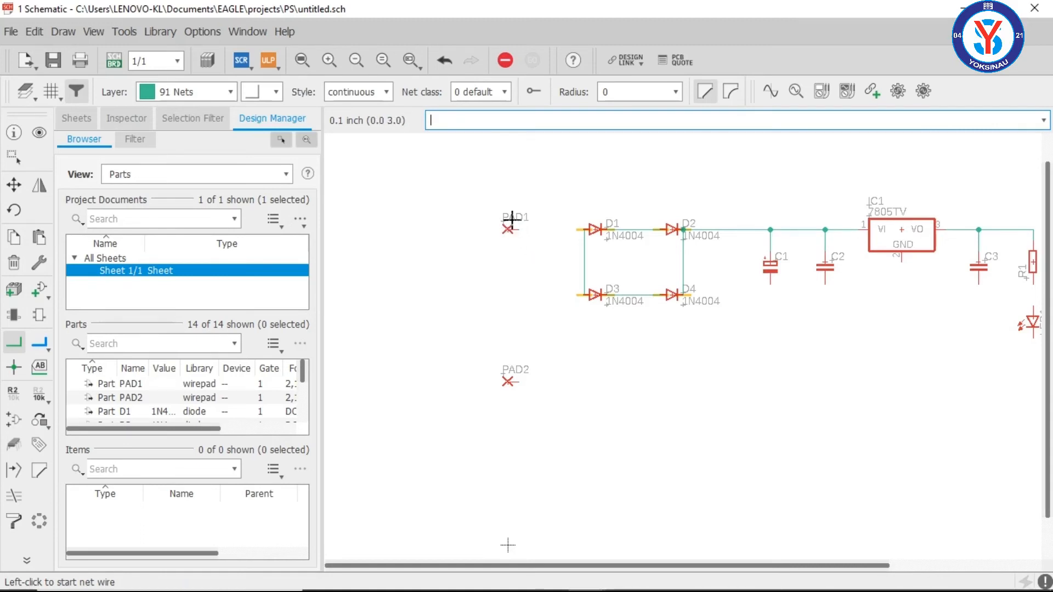
pyautogui.click(14, 185)
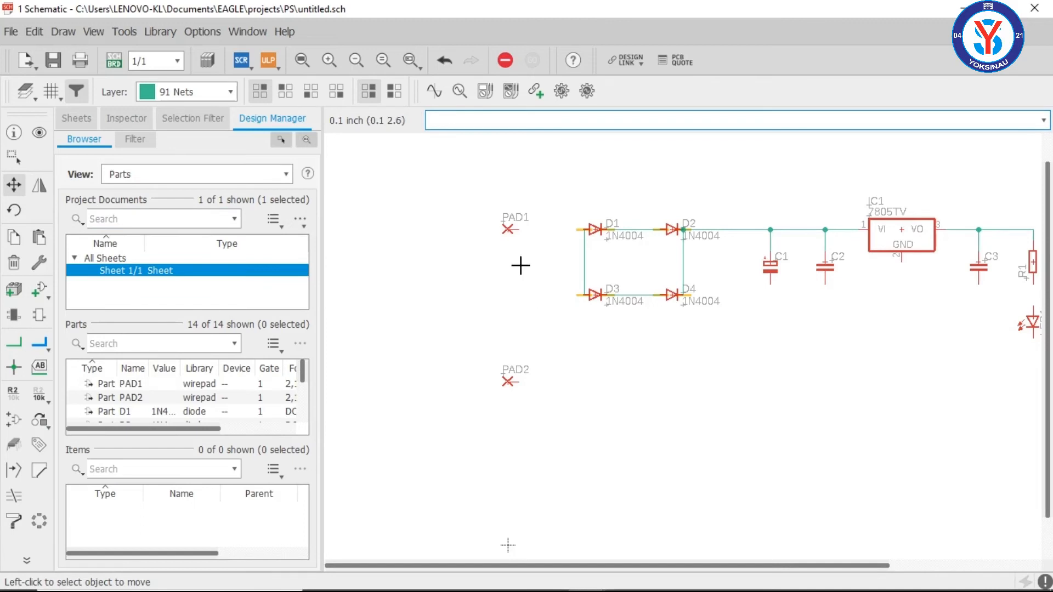
pyautogui.click(507, 229)
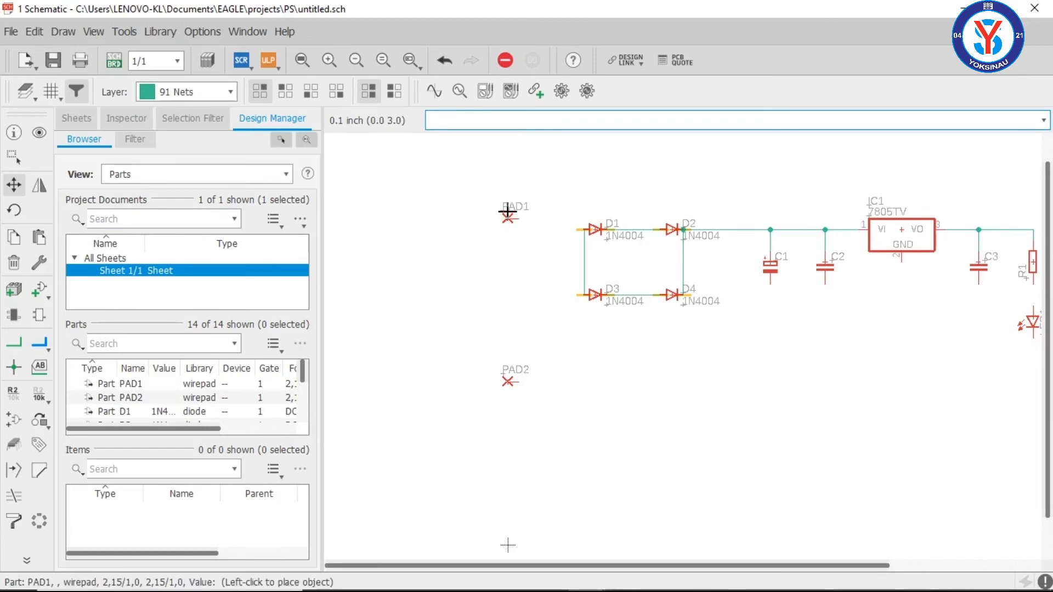
pyautogui.click(505, 183)
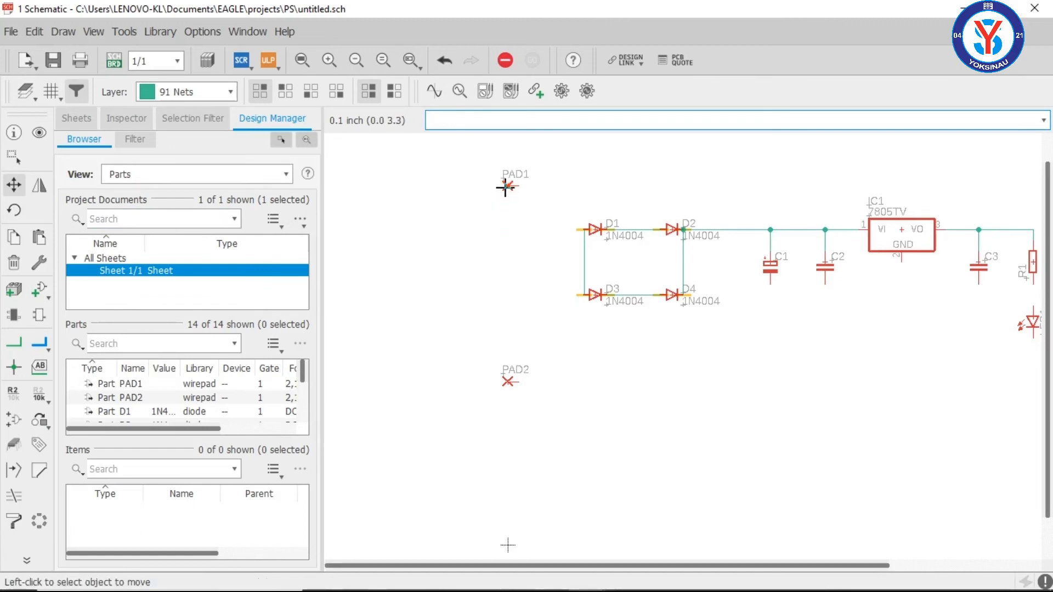
# Step: Connect PAD1 to the net between D1 and D2, and PAD2 to the net between D3 and D4
pyautogui.click(14, 342)
pyautogui.click(520, 187)
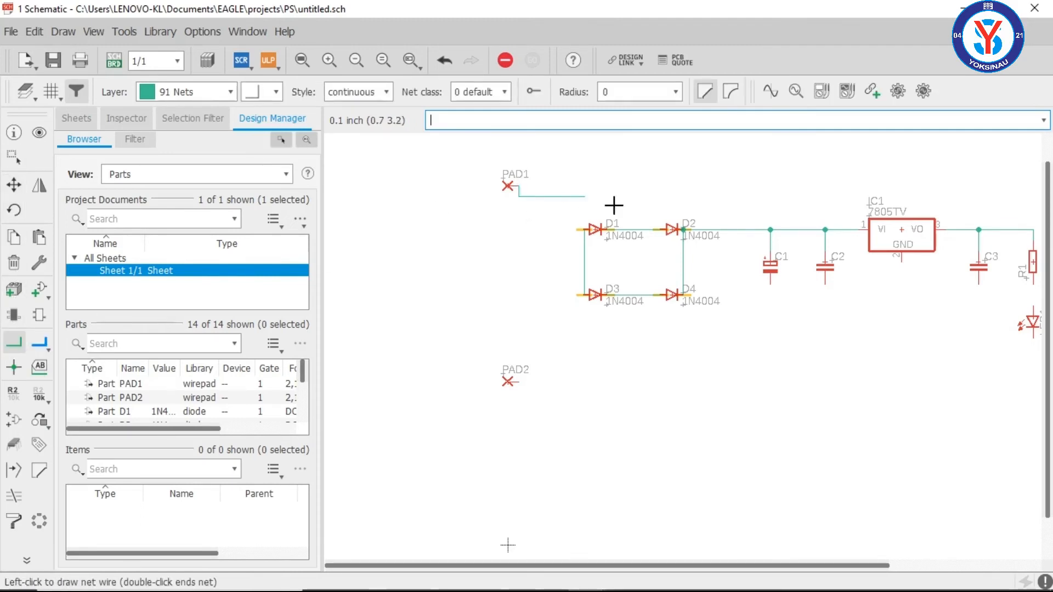
pyautogui.click(628, 230)
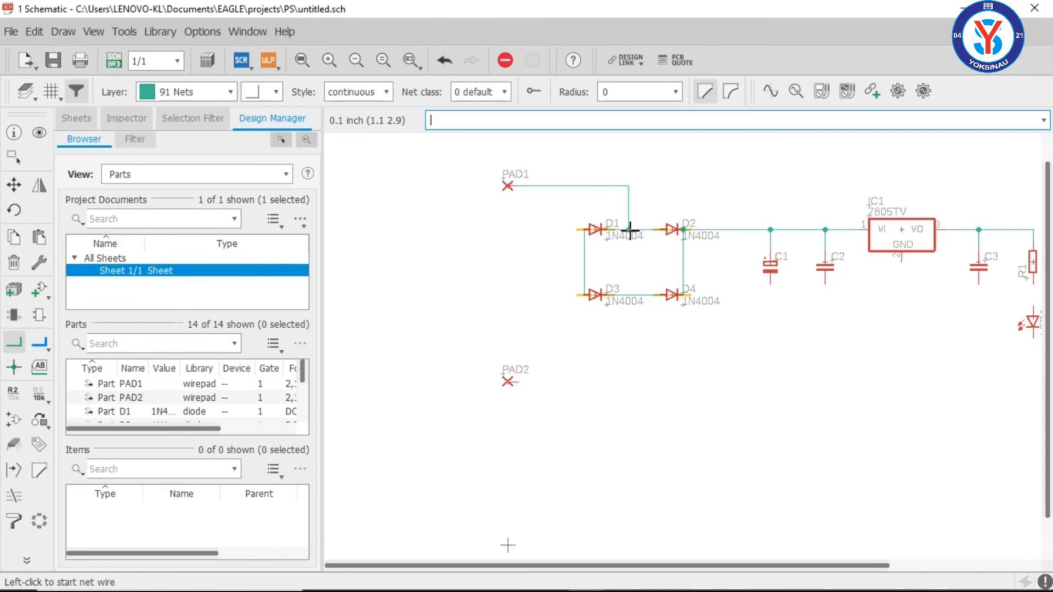
pyautogui.click(514, 381)
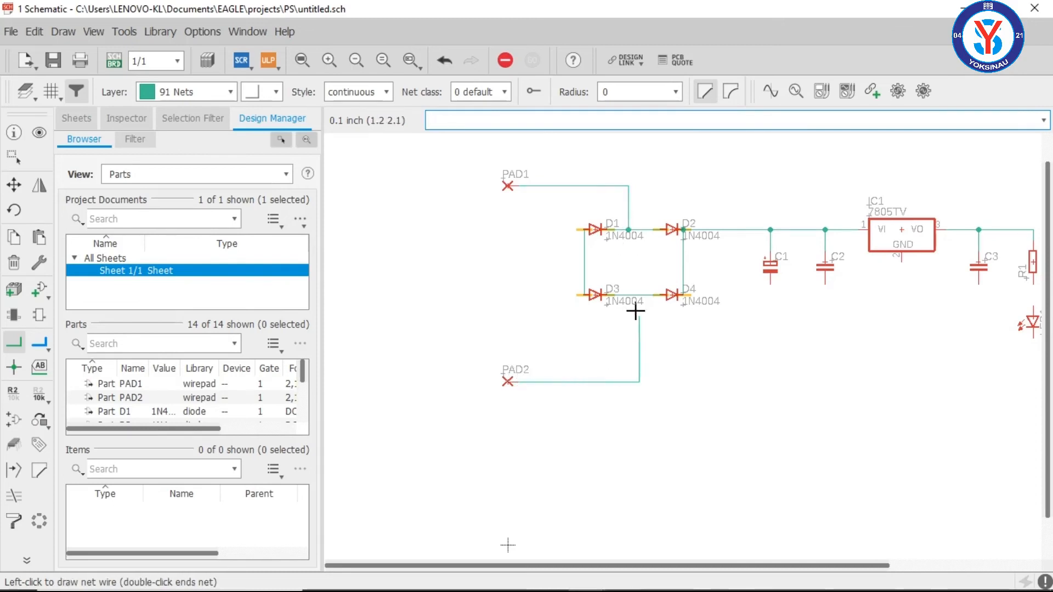
pyautogui.click(631, 295)
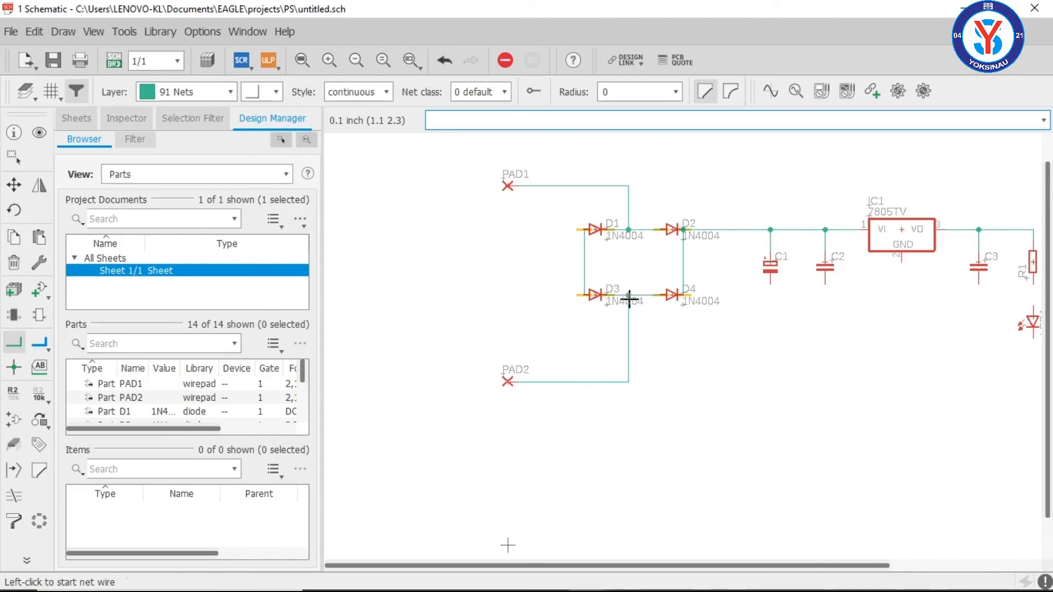
# Step: Connect the D1–D3 anode net to C1's lower pin by a route beneath the bridge, and join C2's lower pin to it
pyautogui.click(585, 261)
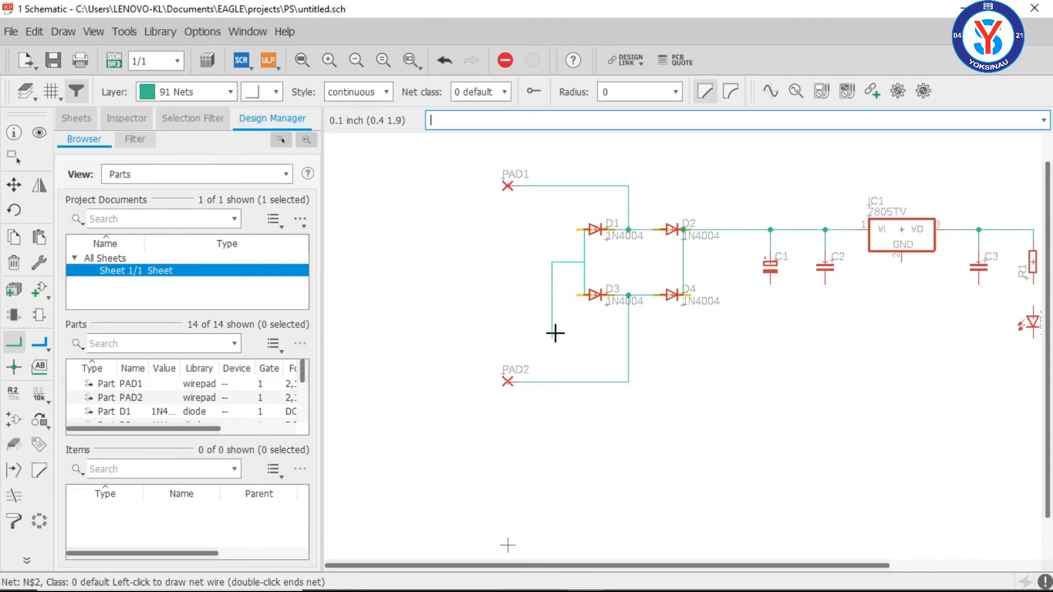
pyautogui.click(563, 348)
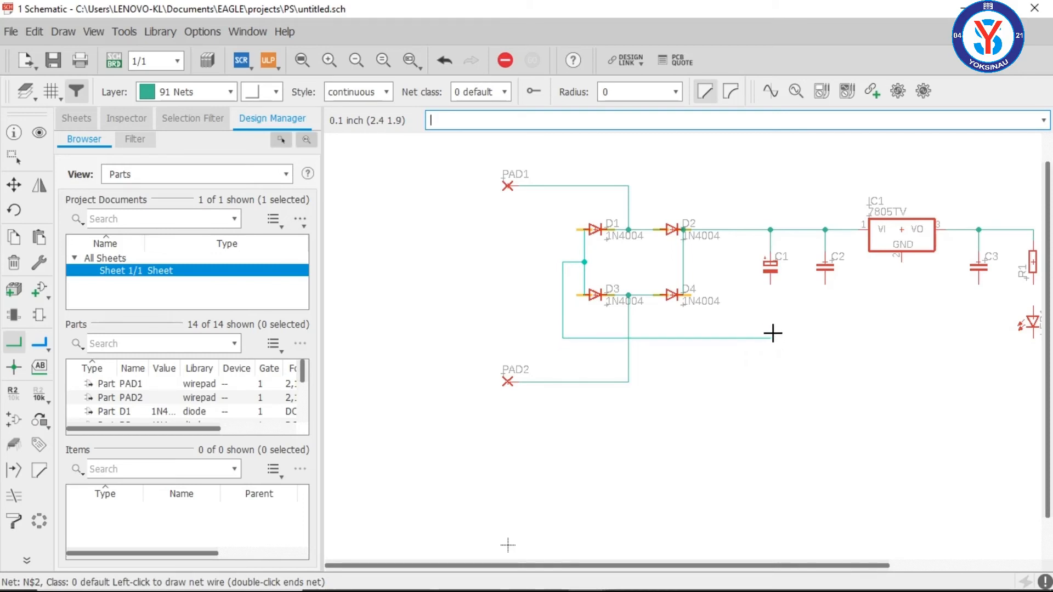
pyautogui.click(770, 283)
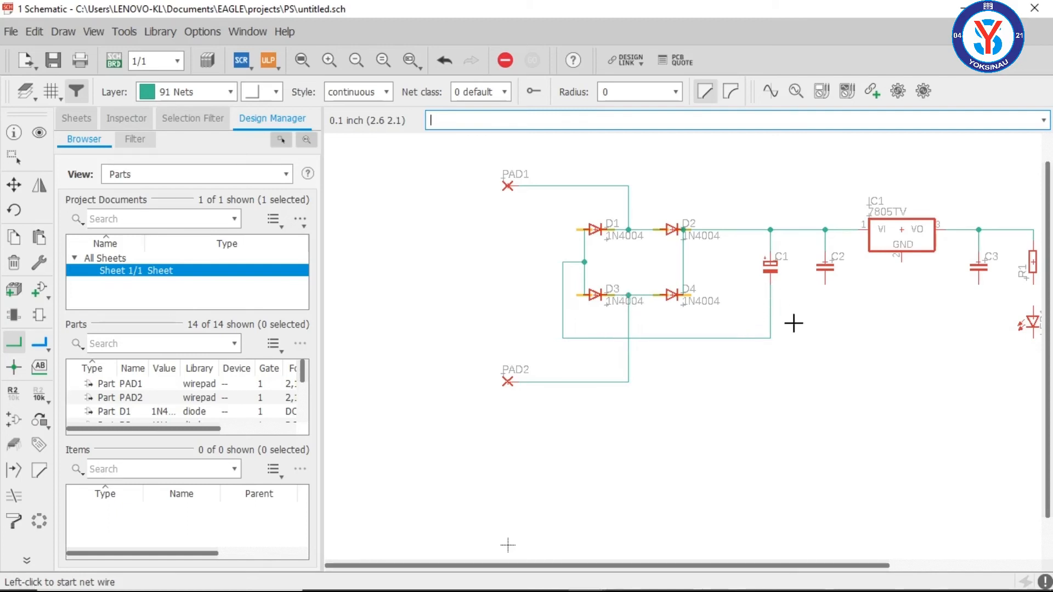
pyautogui.click(826, 283)
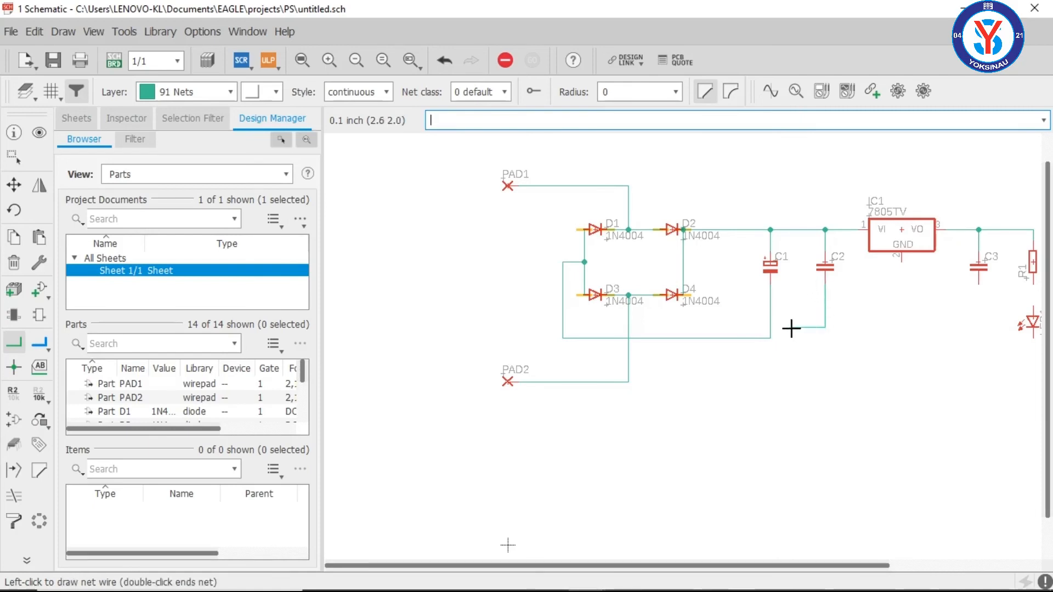
pyautogui.click(769, 336)
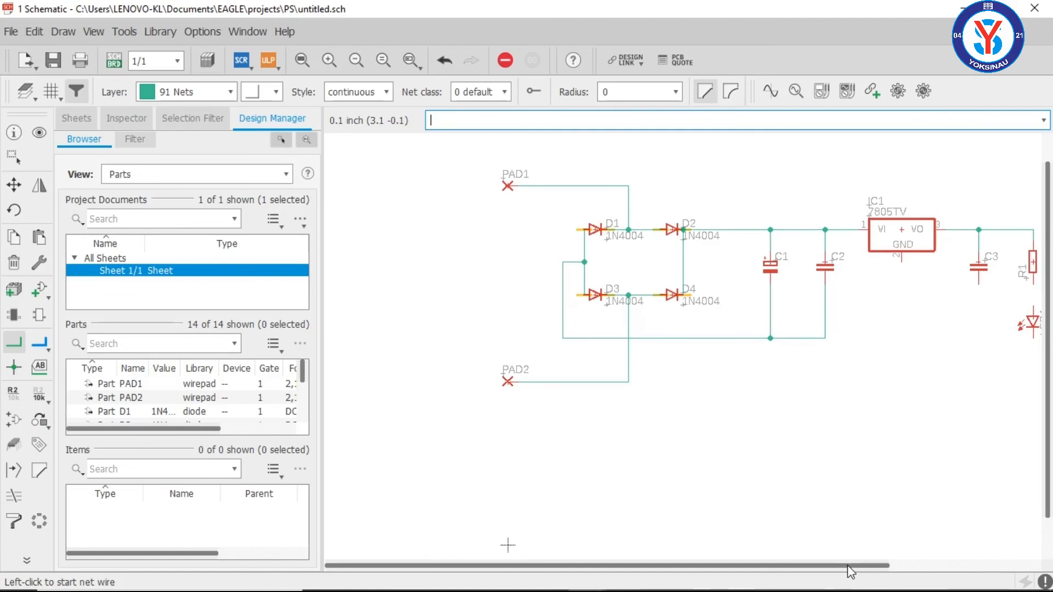
# Step: Connect IC1's GND pin and C3's lower pin to the common lower net that joins C1 and C2
pyautogui.moveTo(850, 566); pyautogui.dragTo(939, 570)
pyautogui.click(788, 258)
pyautogui.click(711, 337)
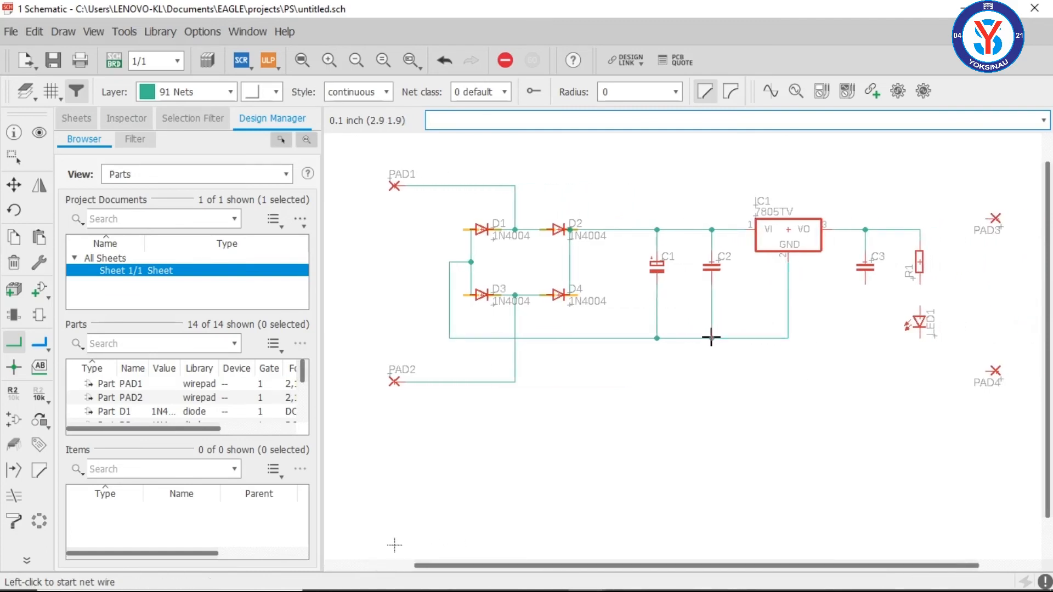
pyautogui.click(865, 285)
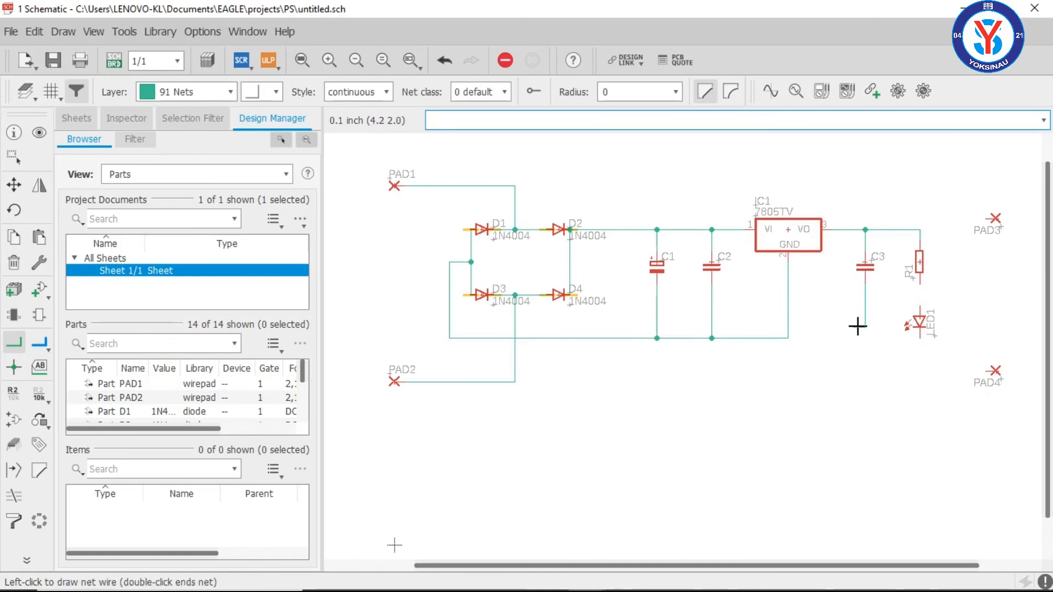
pyautogui.click(787, 338)
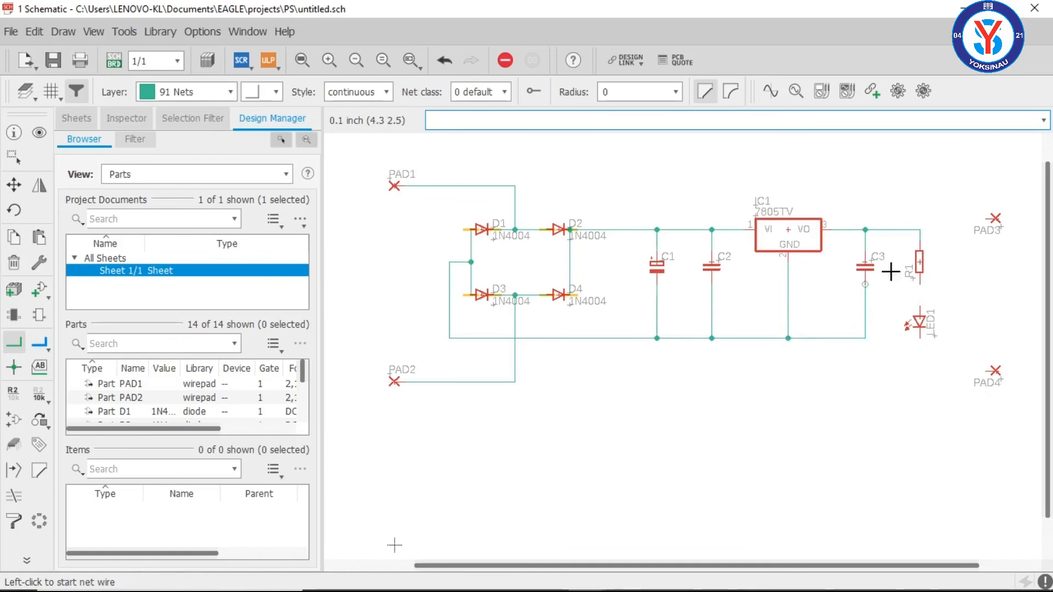
# Step: Move LED1 straight up about 0.1 inch, closer to R1's lower pin
pyautogui.click(10, 181)
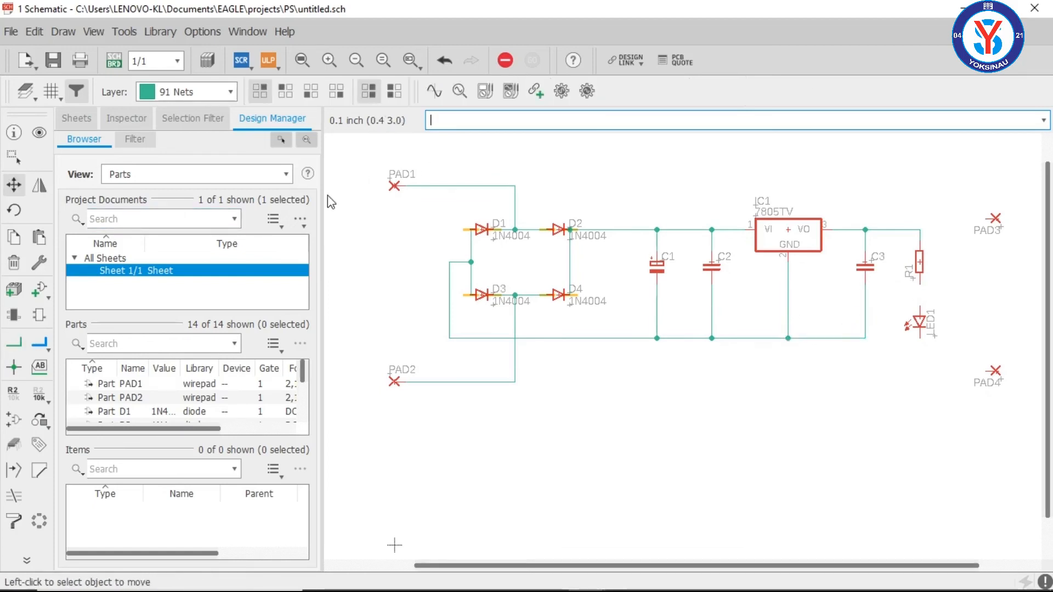
pyautogui.click(922, 315)
pyautogui.click(919, 311)
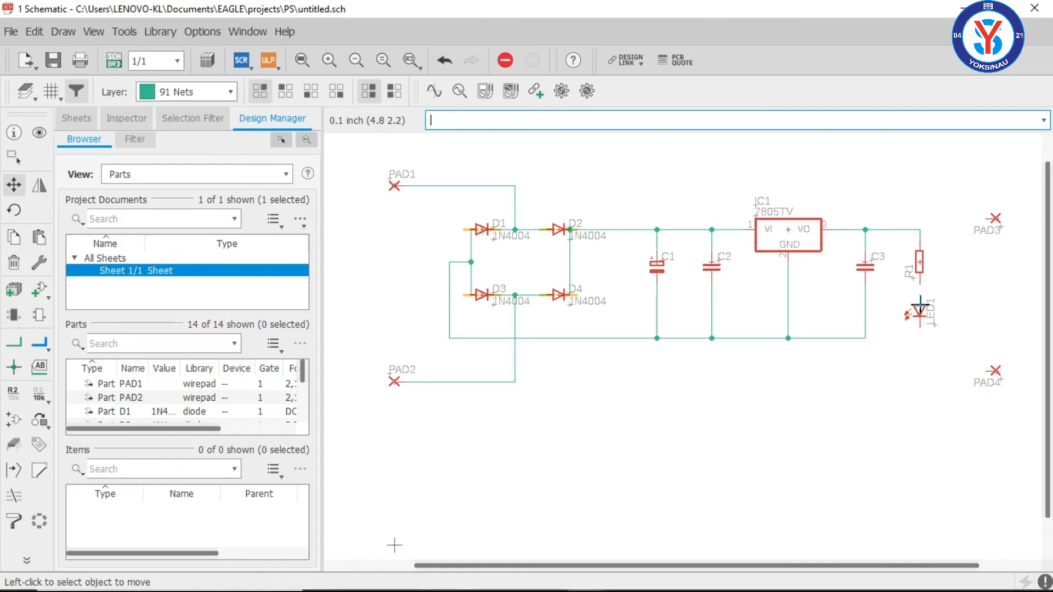
# Step: Wire R1's lower pin to LED1's anode, and LED1's cathode to the common lower net at C3
pyautogui.click(15, 340)
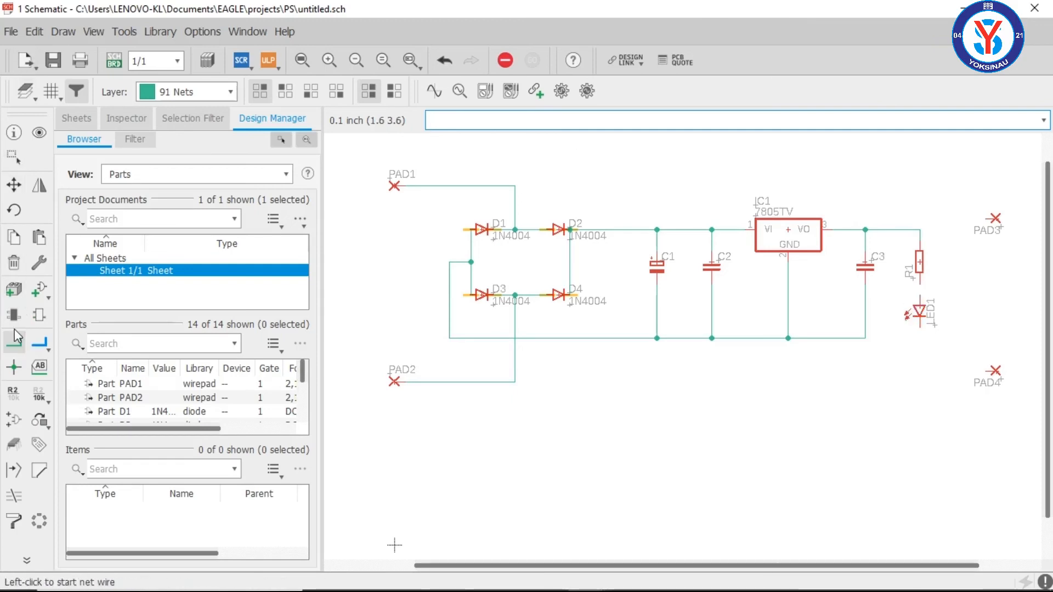
pyautogui.click(920, 283)
pyautogui.click(920, 307)
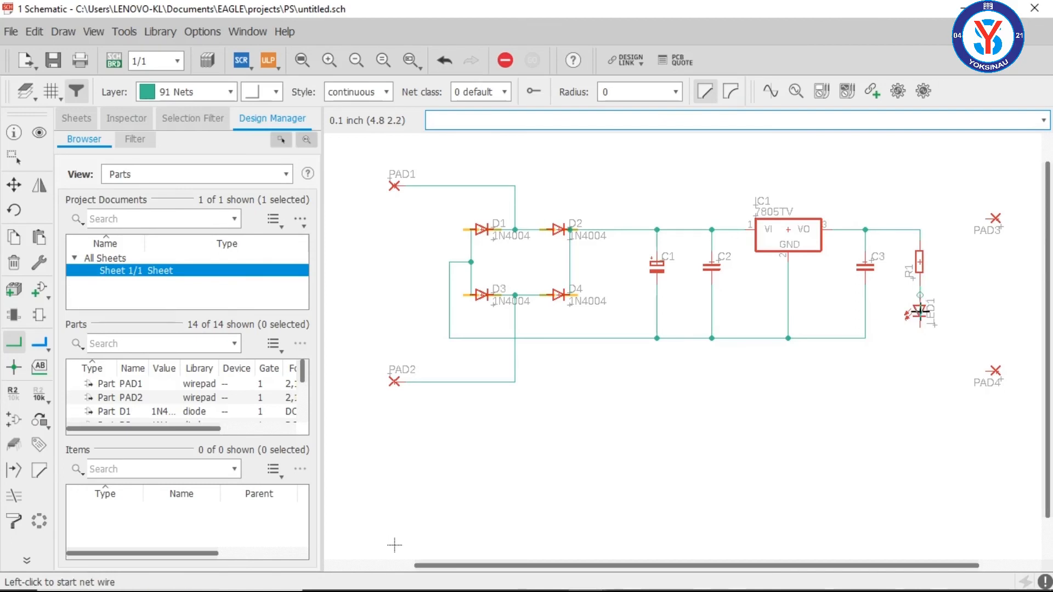
pyautogui.click(920, 333)
pyautogui.click(864, 338)
# Step: Align PAD3 with the regulator's output net and PAD4 with the common lower net by moving both pads vertically
pyautogui.click(15, 185)
pyautogui.click(993, 217)
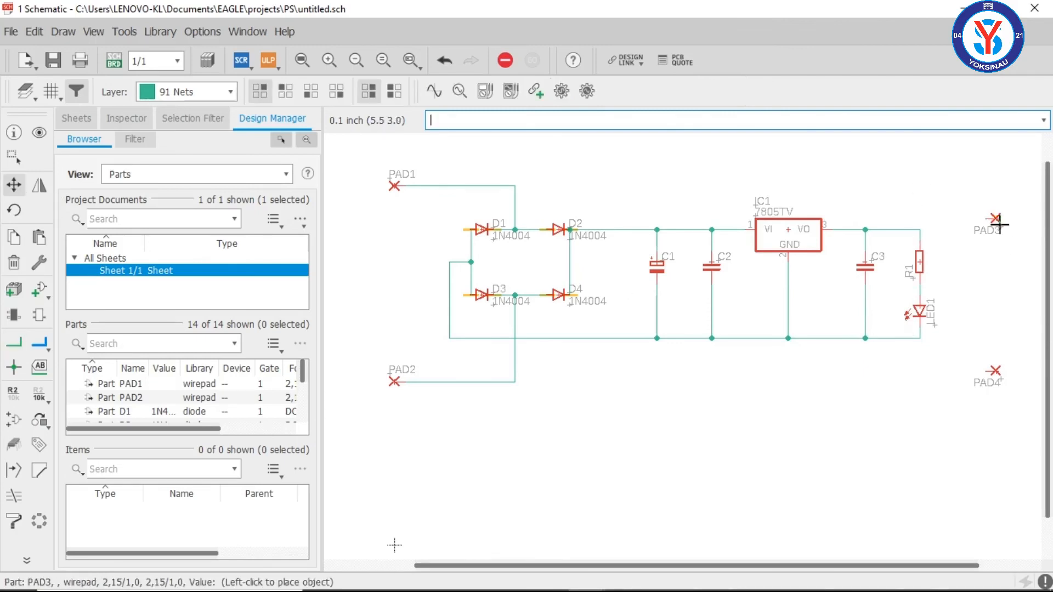
pyautogui.click(995, 229)
pyautogui.click(1001, 370)
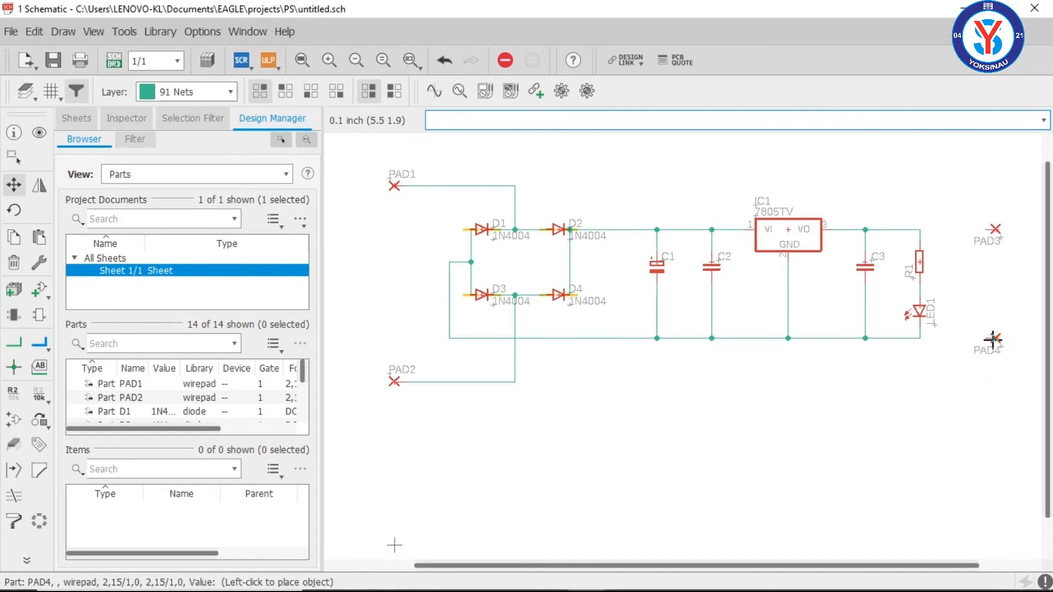
pyautogui.click(992, 339)
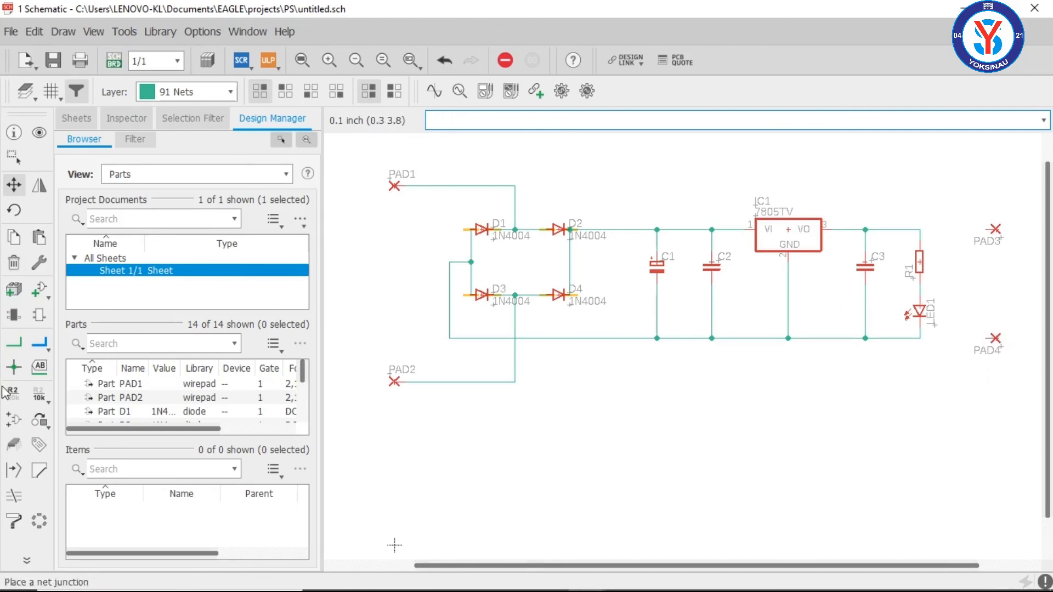
# Step: Connect PAD3 to the output net above R1, and PAD4 to the common lower net below LED1
pyautogui.click(13, 343)
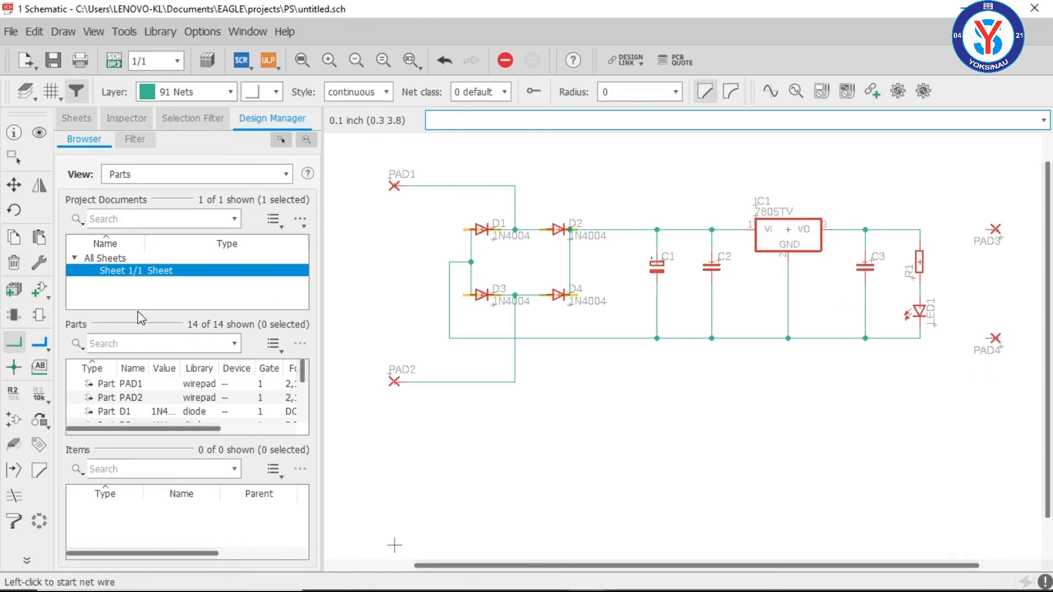
pyautogui.click(987, 230)
pyautogui.click(921, 230)
pyautogui.click(984, 338)
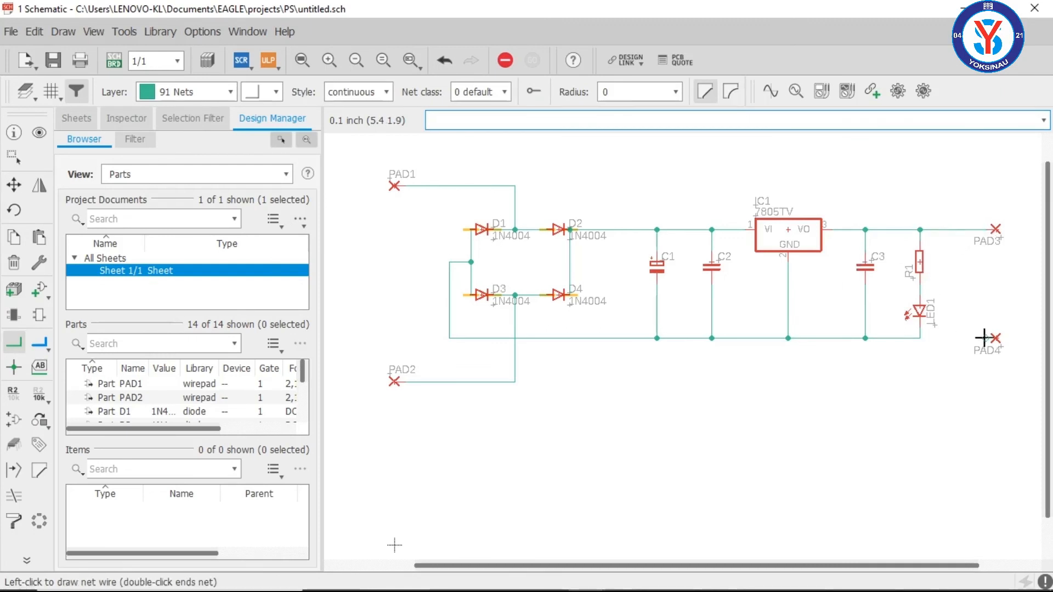
pyautogui.click(921, 338)
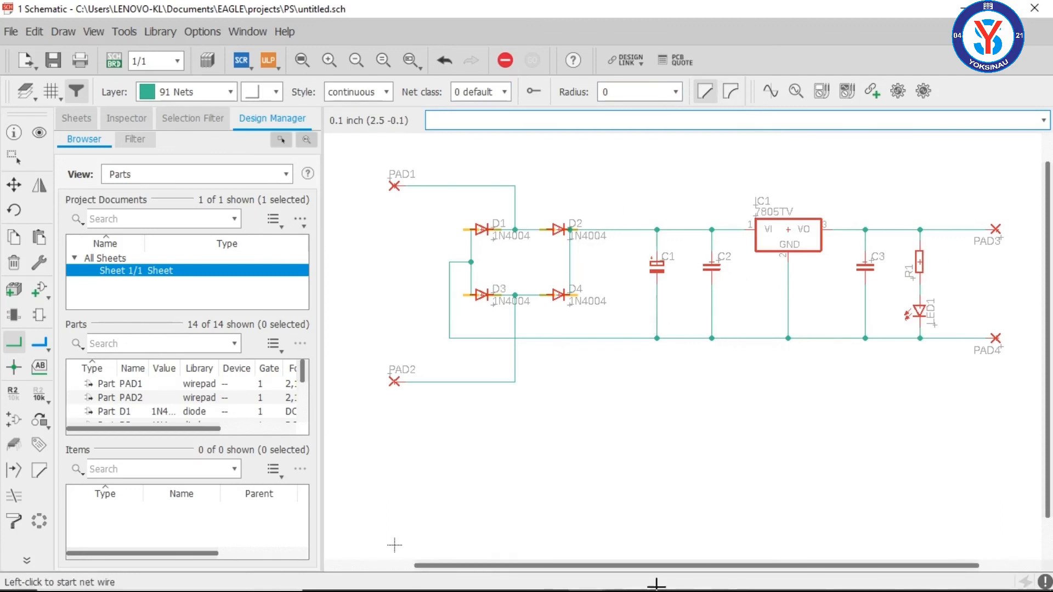
# Step: Switch to Photos to compare the finished wiring with the reference image PS CIRCUIT.jpg, and return to the EAGLE schematic
pyautogui.click(586, 575)
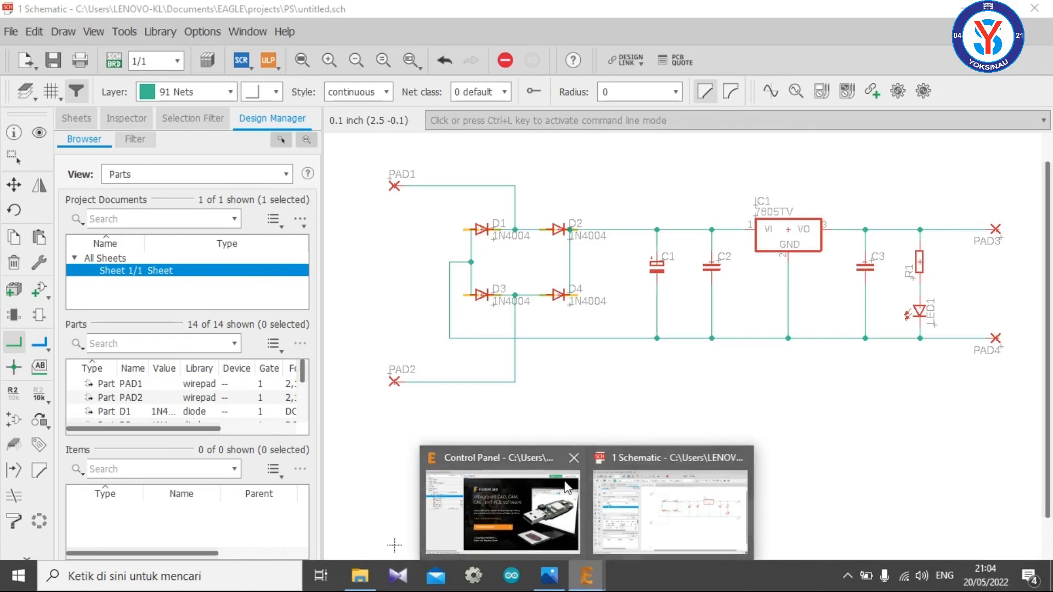
pyautogui.click(548, 575)
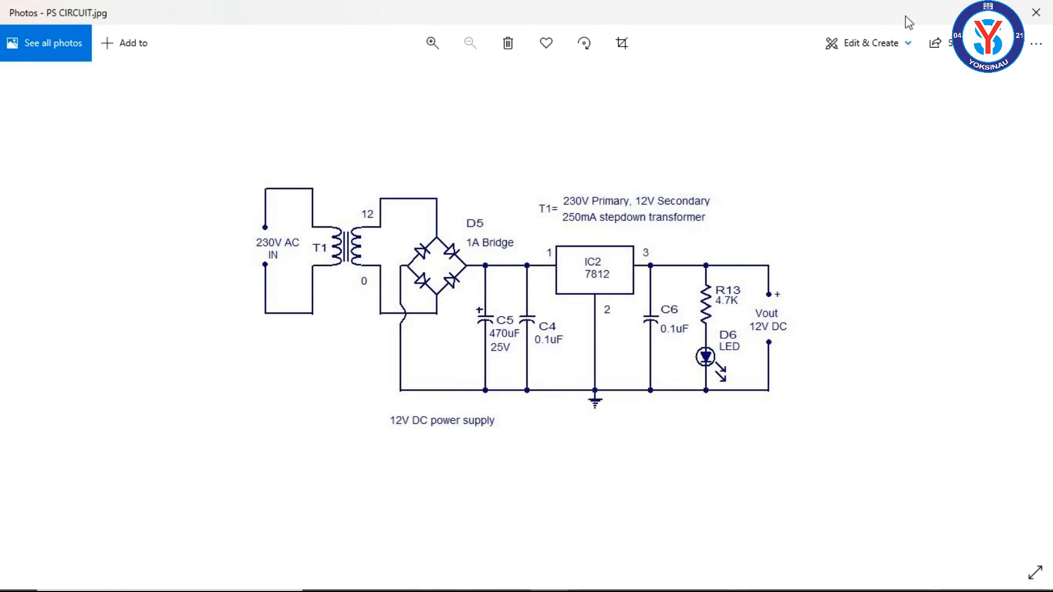
pyautogui.click(981, 12)
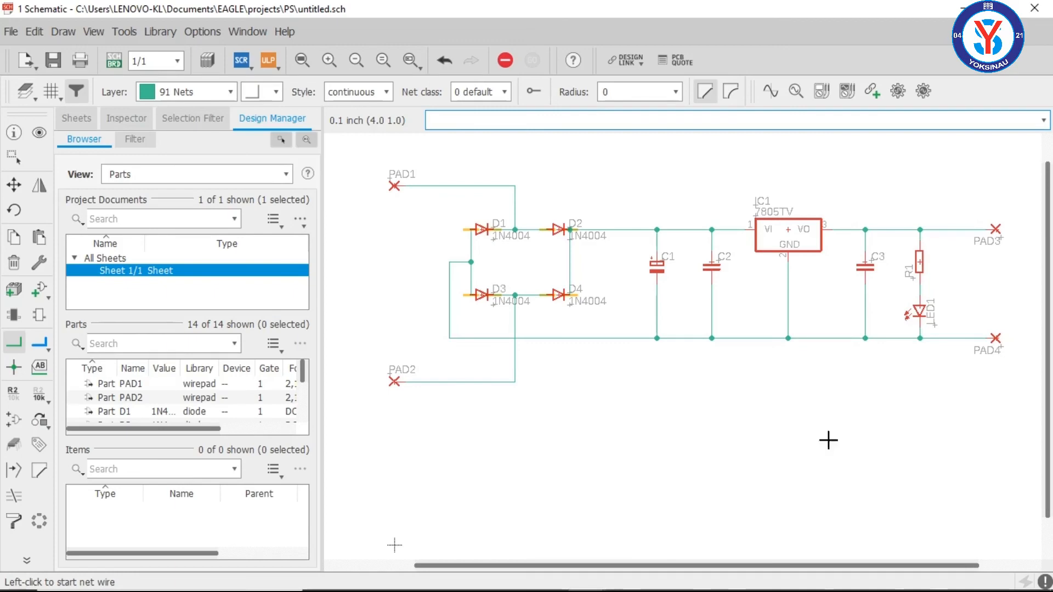
pyautogui.moveTo(861, 585)
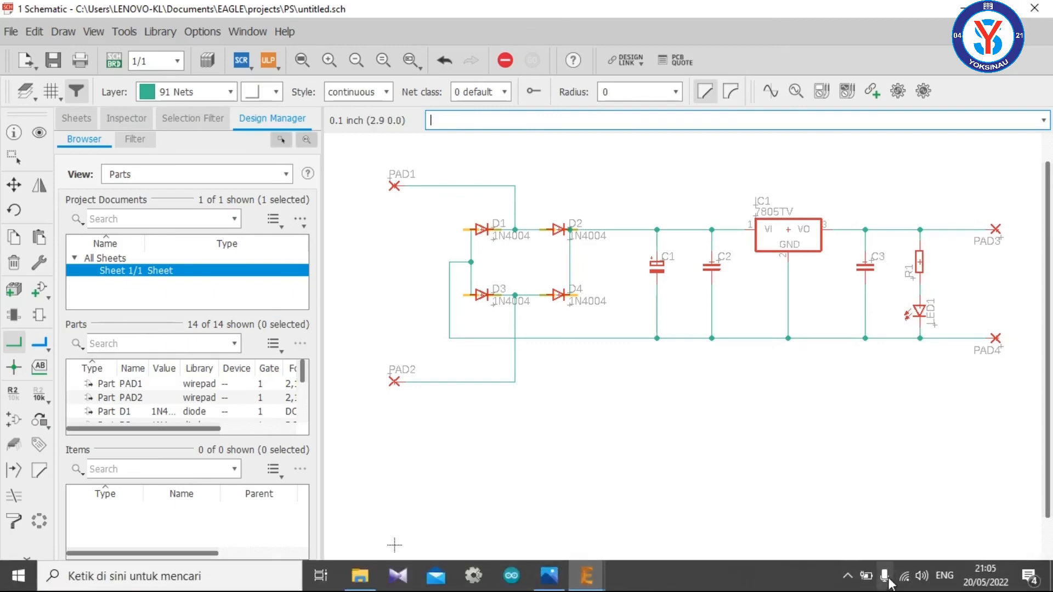